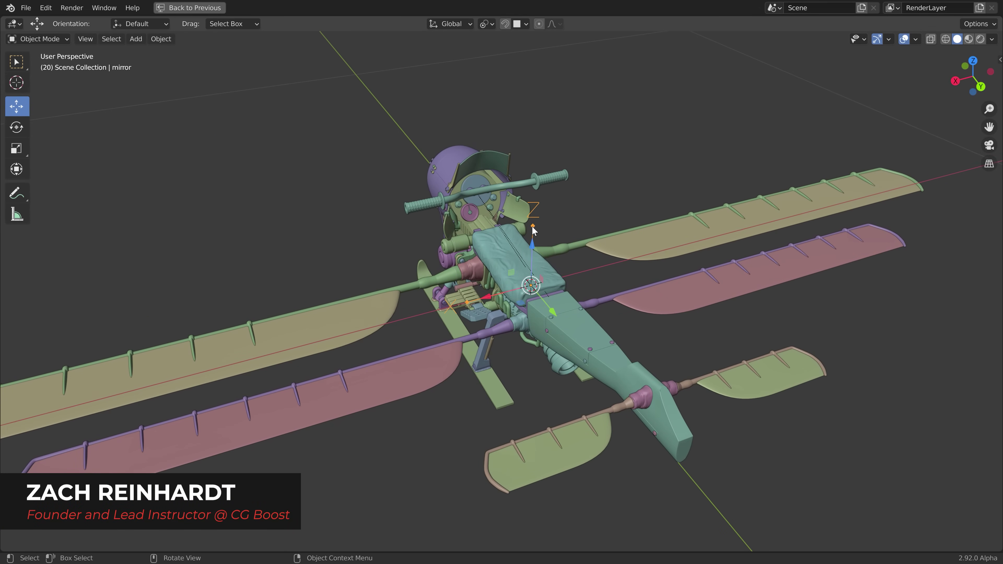
Duplicate the slatted foot pedal, place the copy against the front of the seat, and rotate it about the Y axis
{"action": "left_click_drag", "start_coordinate": [503, 294], "coordinate": [527, 295]}
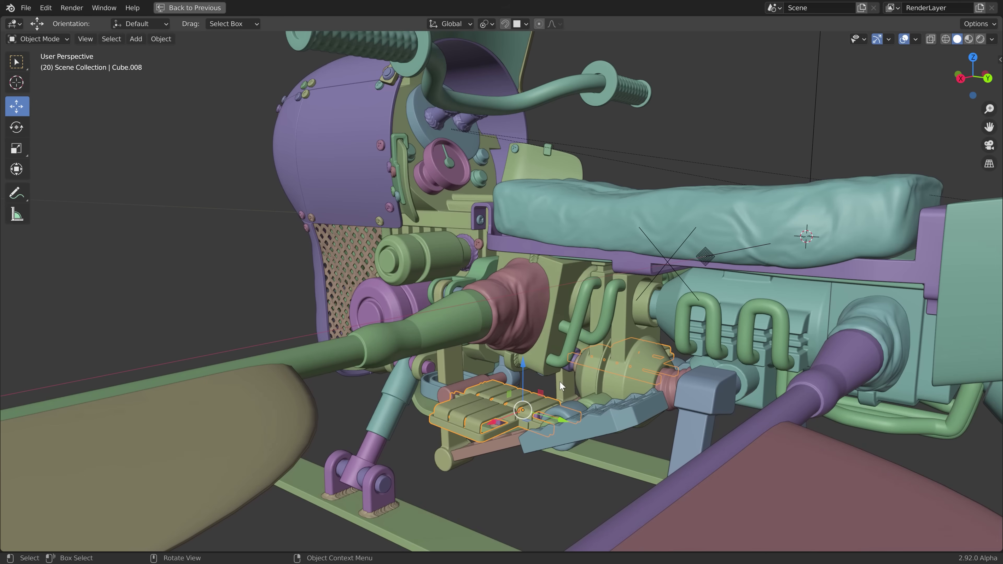
{"action": "key", "text": "shift+d"}
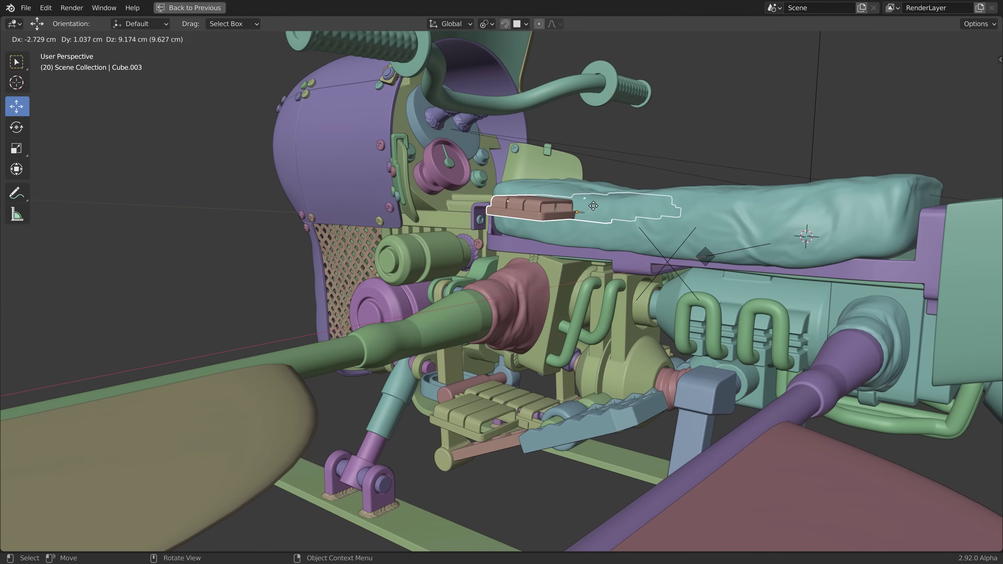
{"action": "left_click", "coordinate": [553, 212]}
{"action": "middle_click_drag", "start_coordinate": [553, 212], "coordinate": [627, 298]}
{"action": "key", "text": "r"}
{"action": "key", "text": "y"}
{"action": "left_click", "coordinate": [715, 189]}
Move the other slatted pedal copy along global Y, farther back beside the seat
{"action": "middle_click_drag", "start_coordinate": [711, 198], "coordinate": [628, 323]}
{"action": "key", "text": "g"}
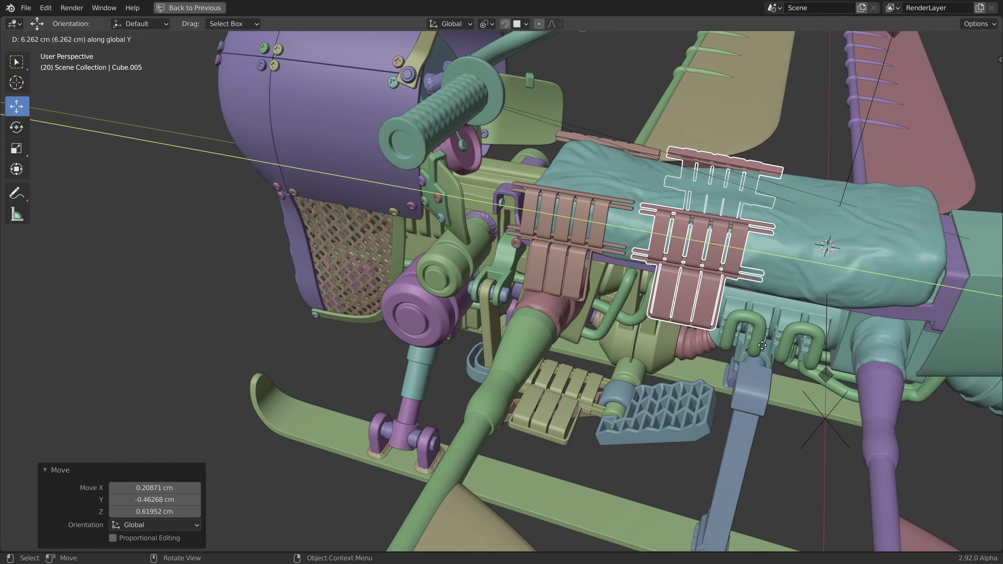
{"action": "left_click", "coordinate": [753, 339]}
{"action": "middle_click_drag", "start_coordinate": [753, 338], "coordinate": [596, 367]}
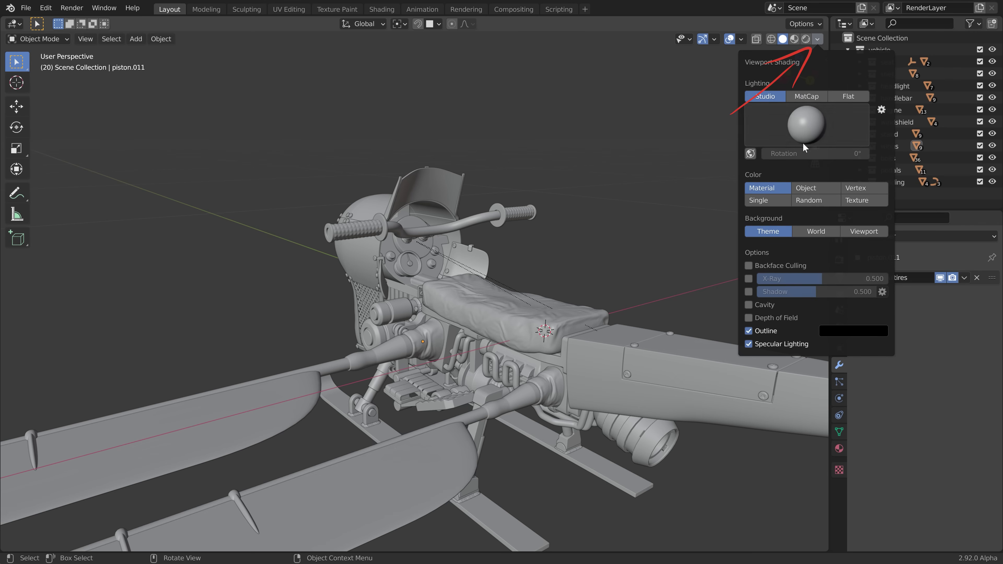
Set the viewport's solid shading colour to Random so the vehicle's parts have distinct colours
{"action": "left_click", "coordinate": [807, 200]}
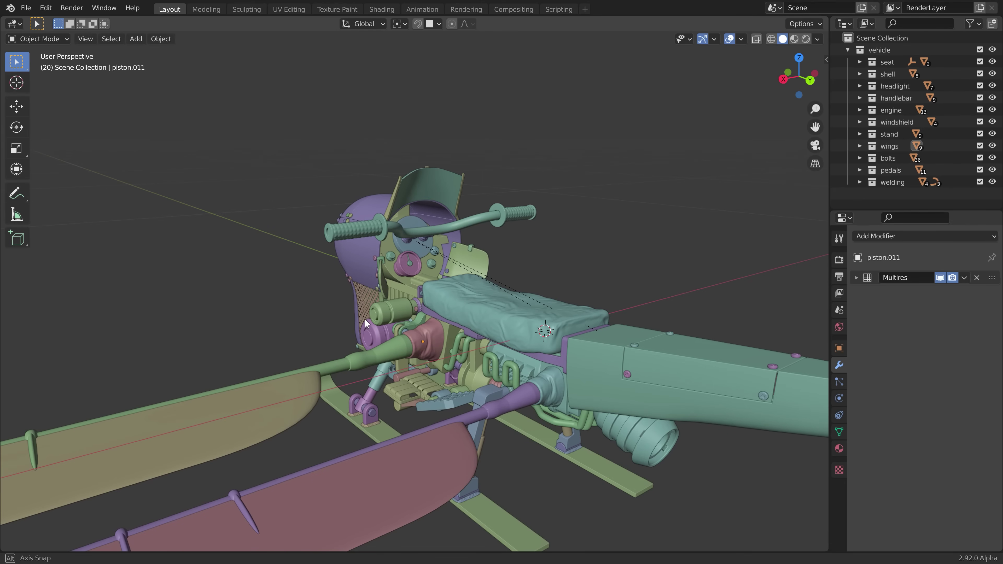
{"action": "middle_click_drag", "start_coordinate": [365, 318], "coordinate": [397, 328]}
{"action": "middle_click_drag", "start_coordinate": [519, 383], "coordinate": [463, 311], "text": "shift"}
{"action": "scroll", "coordinate": [463, 310], "scroll_direction": "up", "scroll_amount": 3}
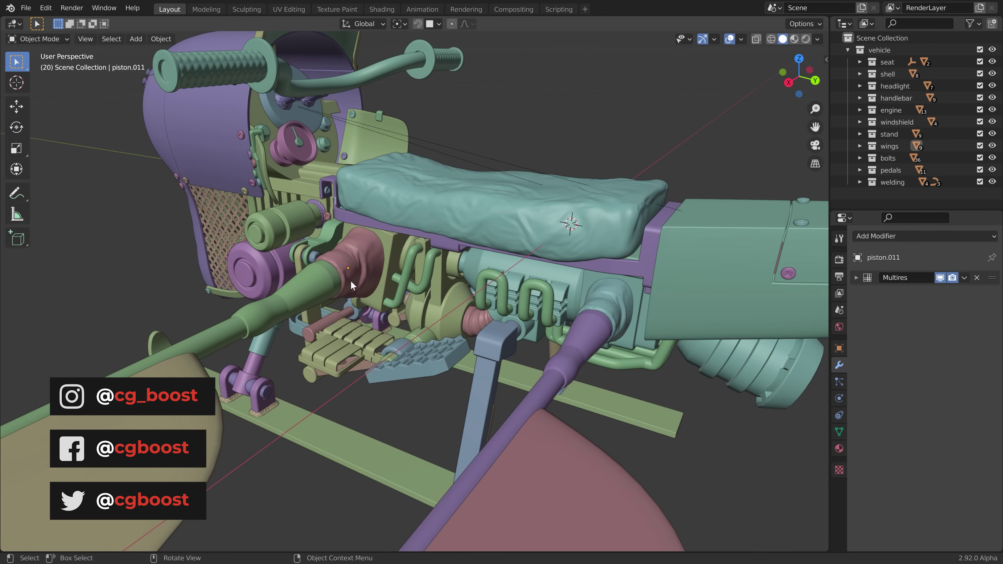
{"action": "scroll", "coordinate": [423, 340], "scroll_direction": "down", "scroll_amount": 8}
{"action": "middle_click_drag", "start_coordinate": [416, 267], "coordinate": [374, 256]}
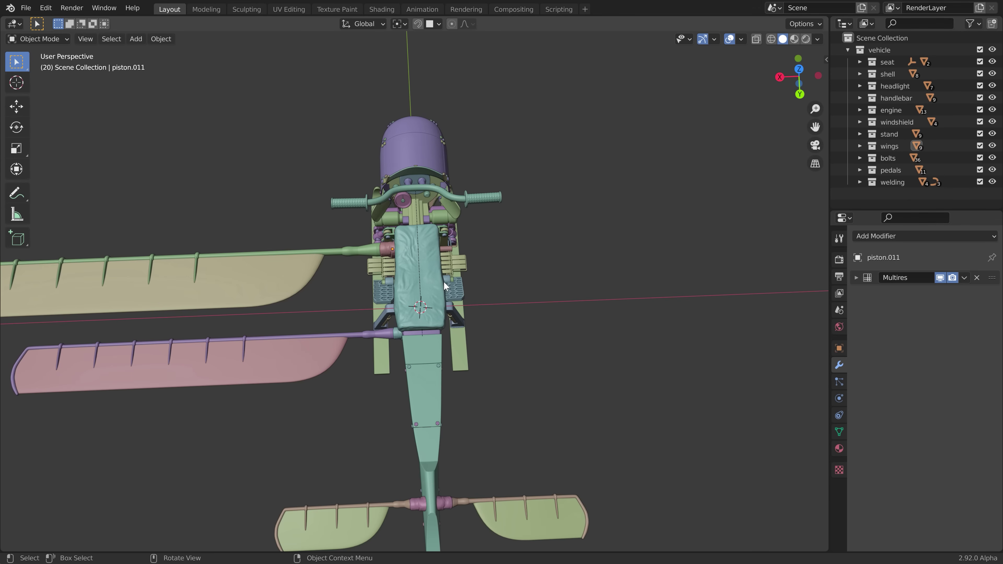
Select the purple front shell and switch its Mirror modifier's viewport display off and back on to compare both sides
{"action": "left_click", "coordinate": [420, 154]}
{"action": "middle_click_drag", "start_coordinate": [416, 165], "coordinate": [682, 124]}
{"action": "middle_click_drag", "start_coordinate": [409, 283], "coordinate": [415, 325], "text": "shift"}
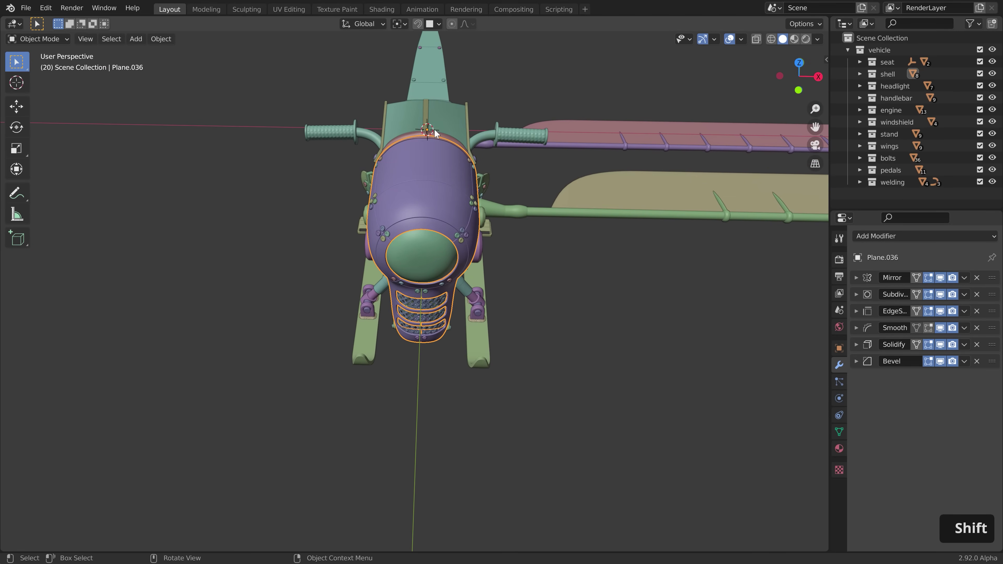
{"action": "scroll", "coordinate": [434, 130], "scroll_direction": "up", "scroll_amount": 2}
{"action": "middle_click_drag", "start_coordinate": [434, 130], "coordinate": [428, 180], "text": "shift"}
{"action": "middle_click_drag", "start_coordinate": [428, 180], "coordinate": [425, 180]}
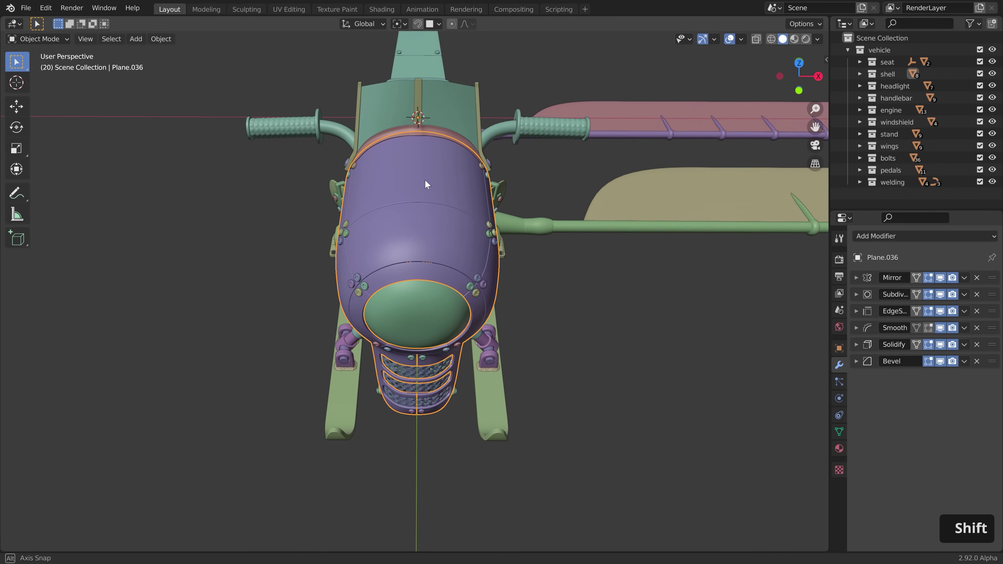
{"action": "left_click", "coordinate": [940, 277]}
{"action": "left_click", "coordinate": [940, 278]}
{"action": "middle_click_drag", "start_coordinate": [434, 180], "coordinate": [419, 213]}
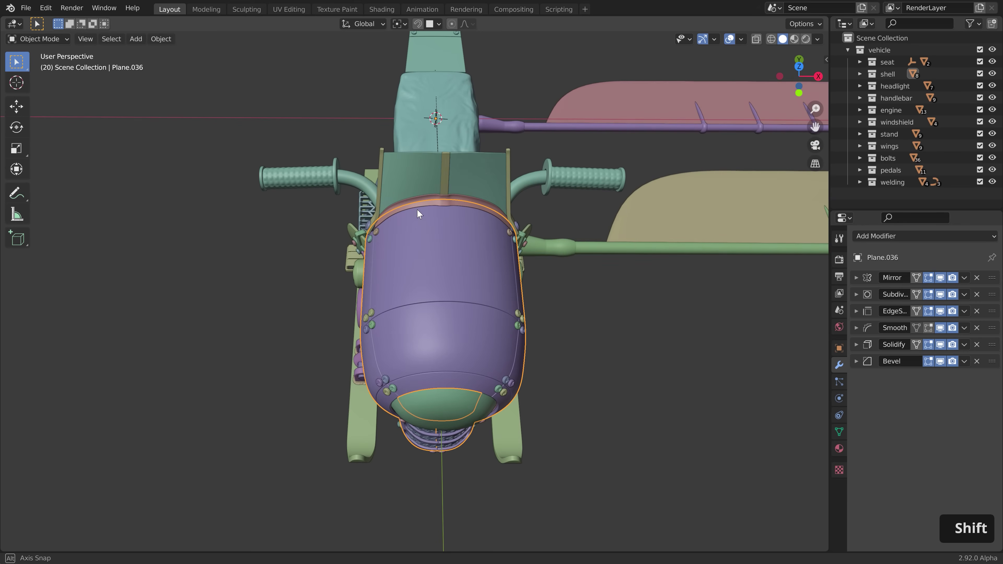
{"action": "scroll", "coordinate": [440, 228], "scroll_direction": "down", "scroll_amount": 3}
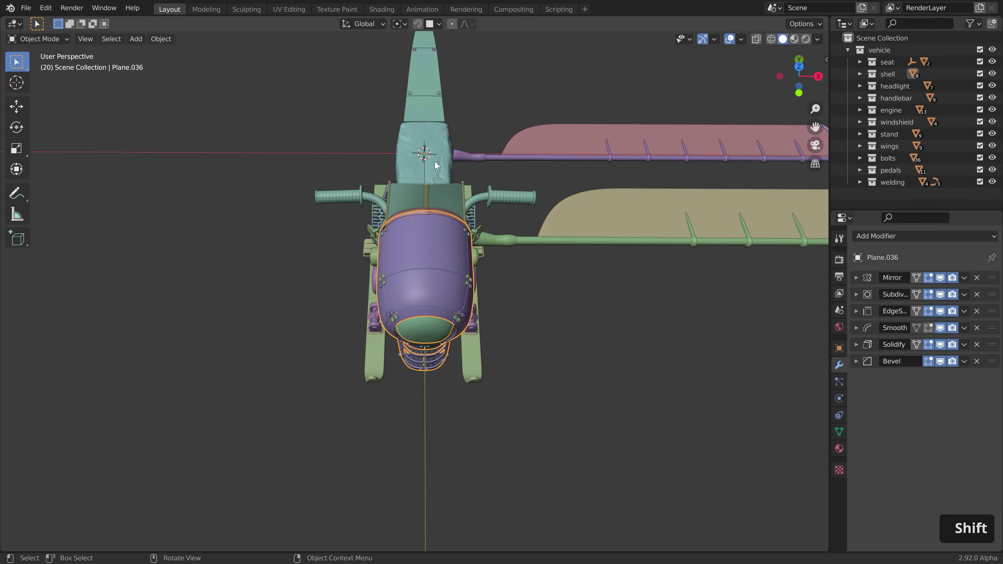
Select the handlebar and examine its modifiers and mirrored shape
{"action": "scroll", "coordinate": [411, 261], "scroll_direction": "up", "scroll_amount": 1}
{"action": "left_click", "coordinate": [482, 189]}
{"action": "middle_click_drag", "start_coordinate": [571, 149], "coordinate": [344, 131]}
{"action": "scroll", "coordinate": [344, 131], "scroll_direction": "up", "scroll_amount": 3}
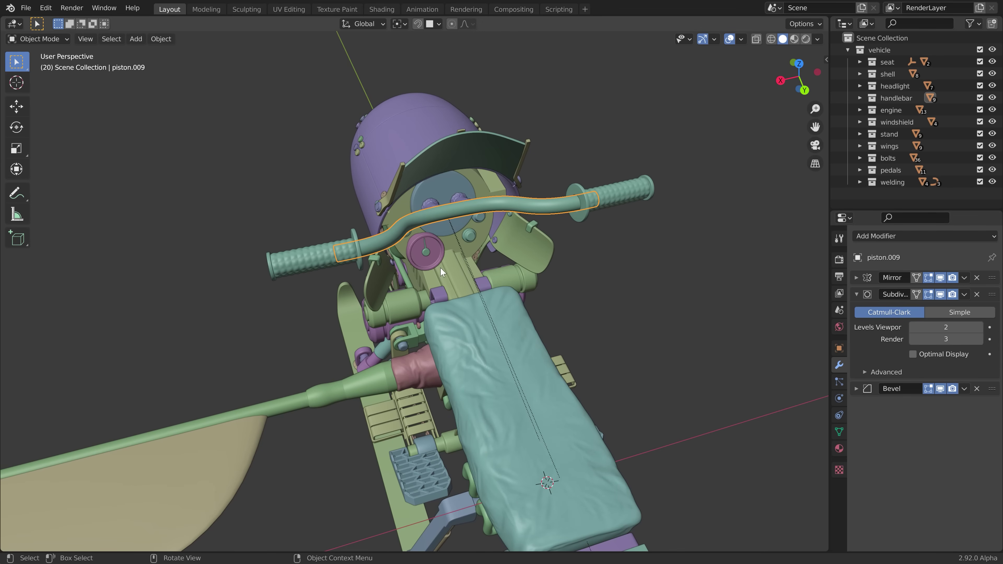
{"action": "middle_click_drag", "start_coordinate": [440, 267], "coordinate": [398, 301]}
Select the front wing's green pole and add a Mirror modifier to it
{"action": "left_click", "coordinate": [449, 353]}
{"action": "left_click", "coordinate": [388, 273]}
{"action": "scroll", "coordinate": [457, 293], "scroll_direction": "up", "scroll_amount": 1}
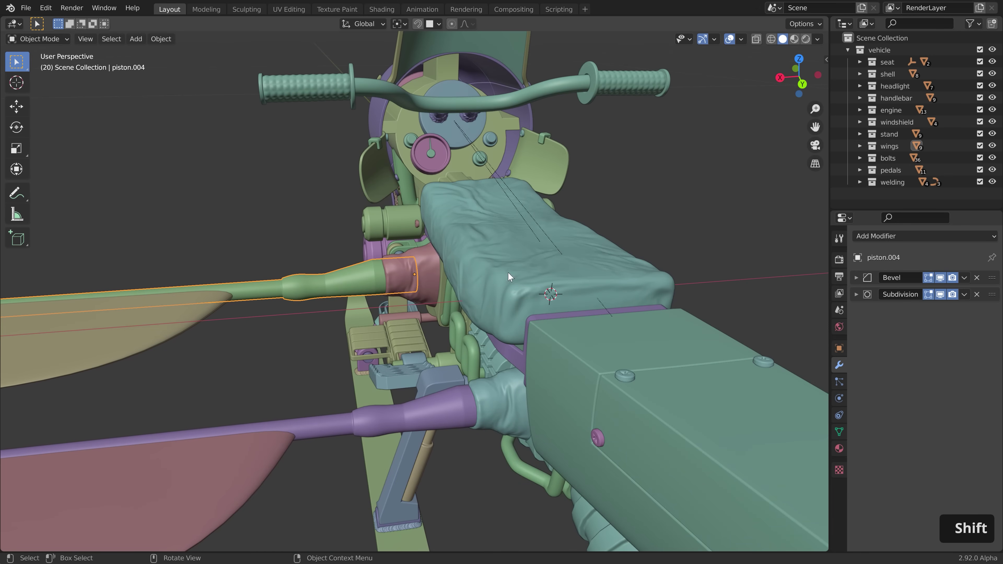
{"action": "scroll", "coordinate": [397, 278], "scroll_direction": "up", "scroll_amount": 4}
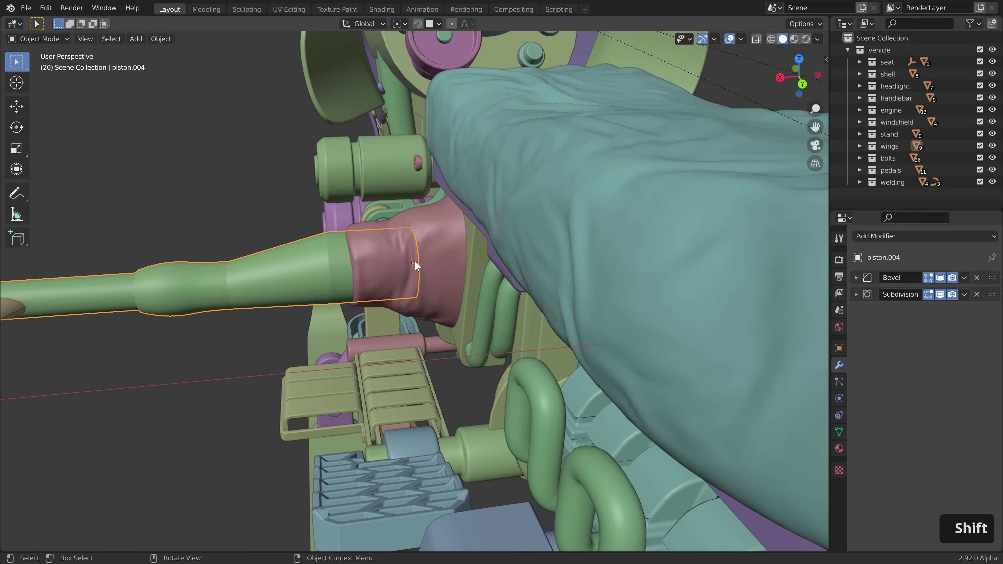
{"action": "scroll", "coordinate": [410, 265], "scroll_direction": "down", "scroll_amount": 4}
{"action": "left_click", "coordinate": [902, 236]}
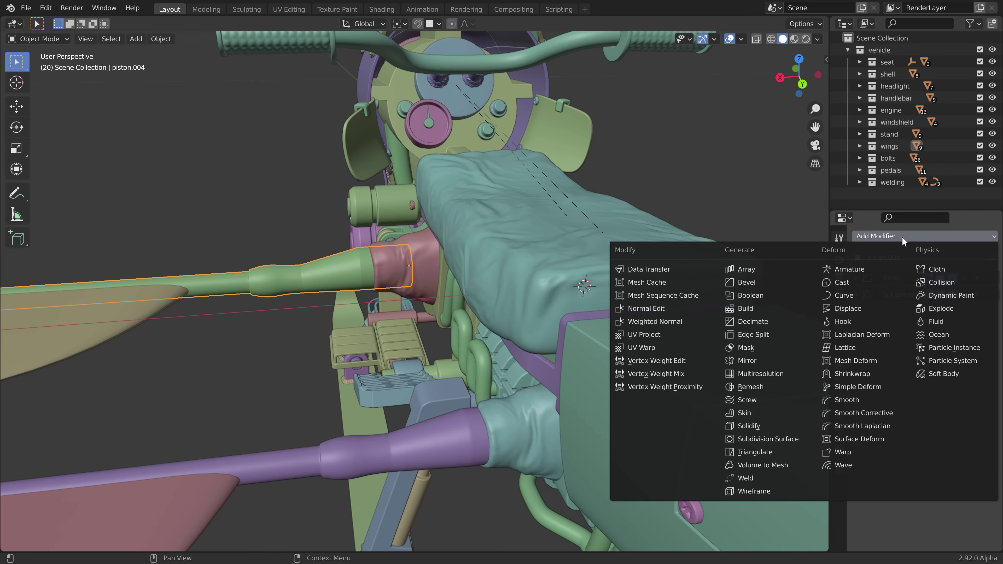
{"action": "left_click", "coordinate": [763, 363]}
Try moving the front wing pole and examine how its mirrored half follows the origin
{"action": "middle_click_drag", "start_coordinate": [423, 322], "coordinate": [399, 309]}
{"action": "key", "text": "g"}
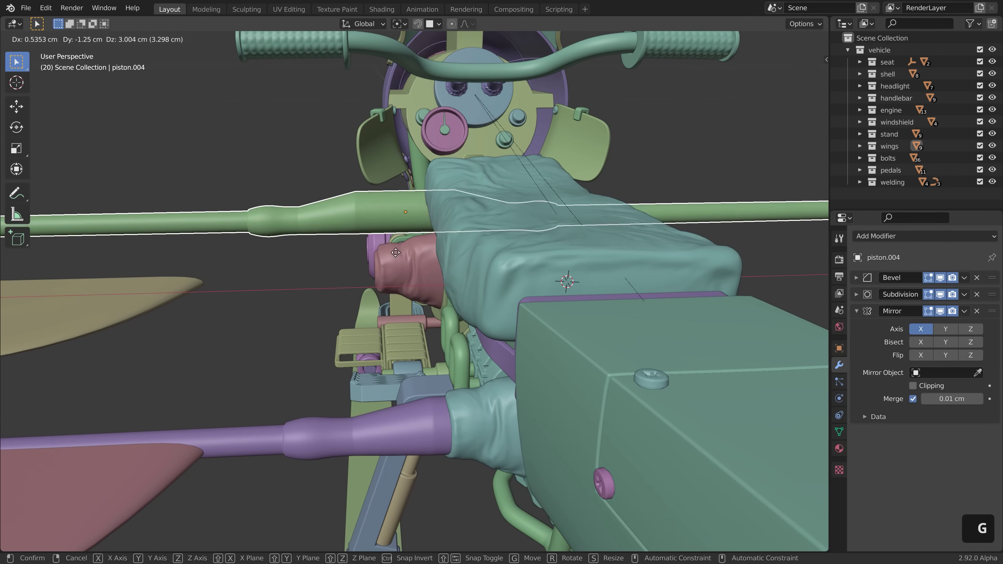
{"action": "right_click", "coordinate": [382, 181]}
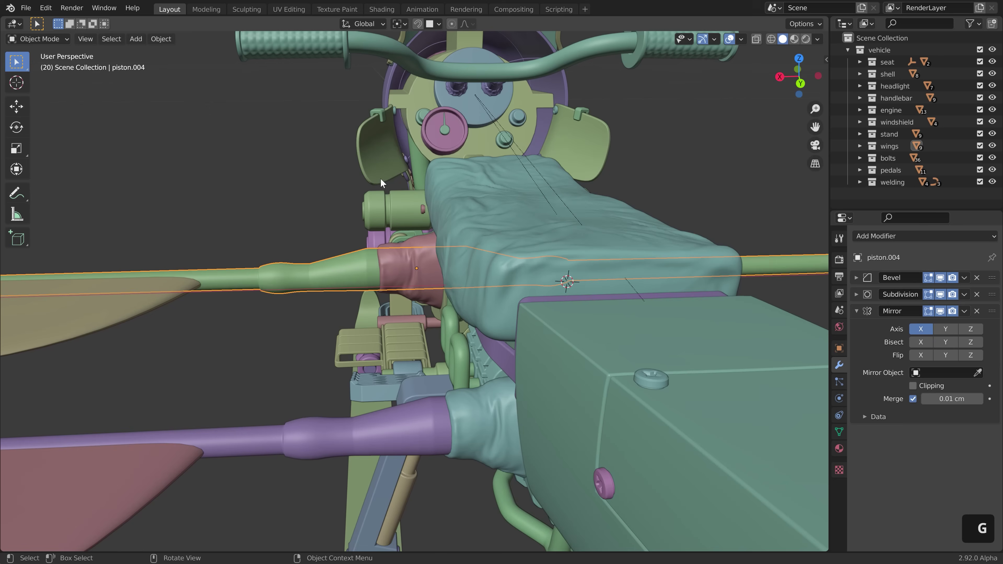
{"action": "scroll", "coordinate": [387, 202], "scroll_direction": "down", "scroll_amount": 3}
{"action": "middle_click_drag", "start_coordinate": [389, 203], "coordinate": [379, 269]}
{"action": "middle_click_drag", "start_coordinate": [379, 272], "coordinate": [317, 306], "text": "shift"}
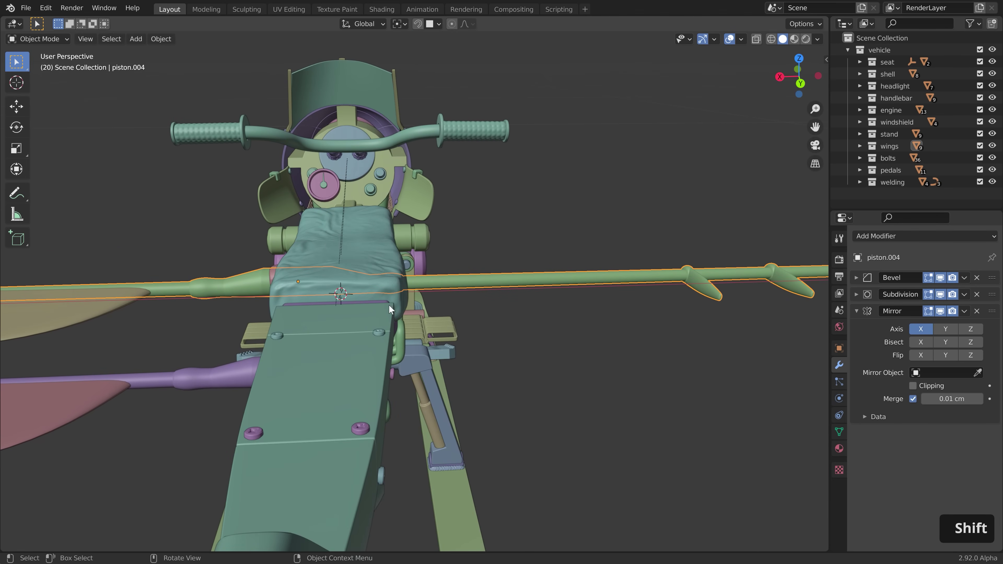
{"action": "middle_click_drag", "start_coordinate": [379, 257], "coordinate": [489, 314]}
{"action": "scroll", "coordinate": [420, 368], "scroll_direction": "up", "scroll_amount": 5}
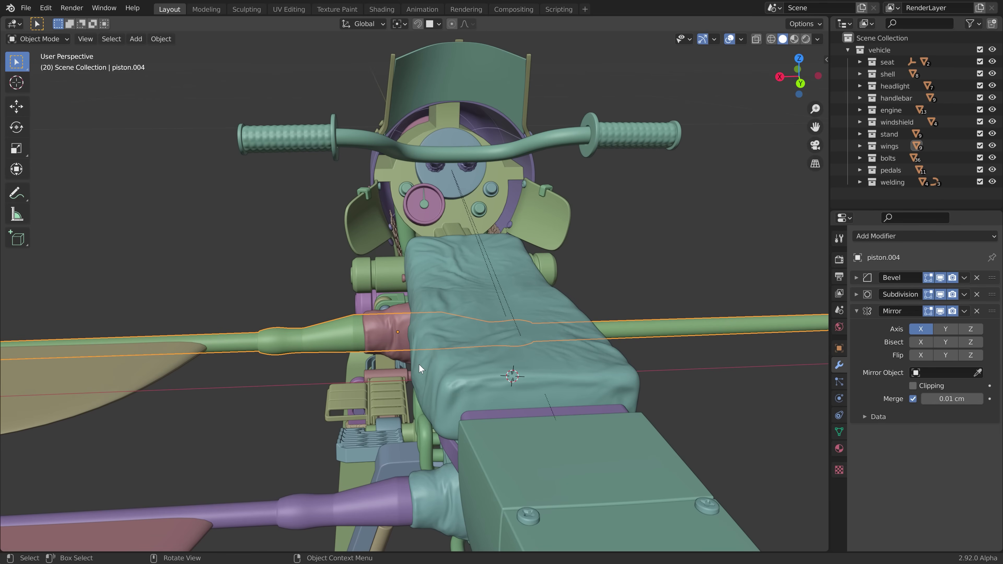
Limit transforms to Origins and move the front wing pole's origin along X toward the vehicle's centre
{"action": "left_click", "coordinate": [17, 107]}
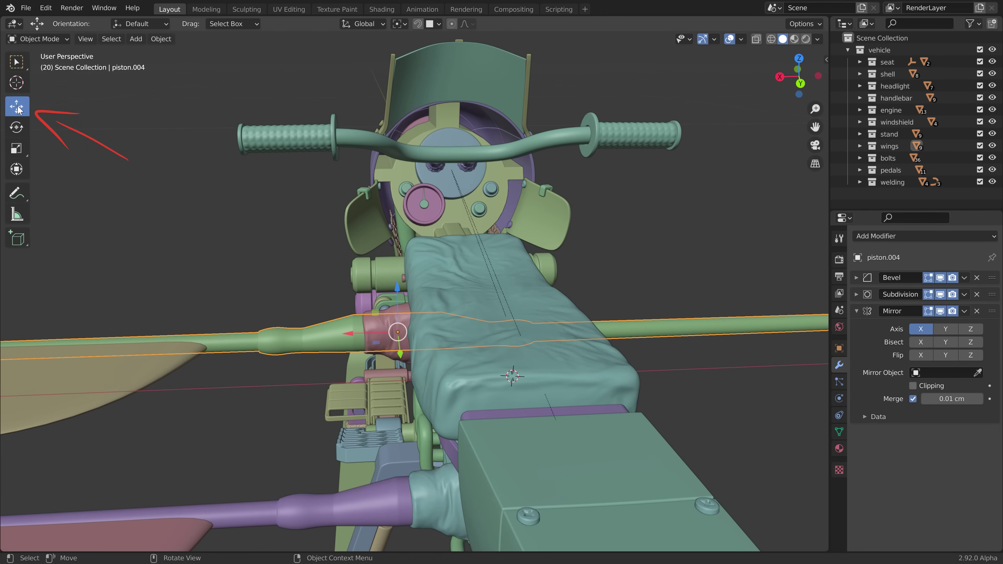
{"action": "left_click", "coordinate": [805, 24]}
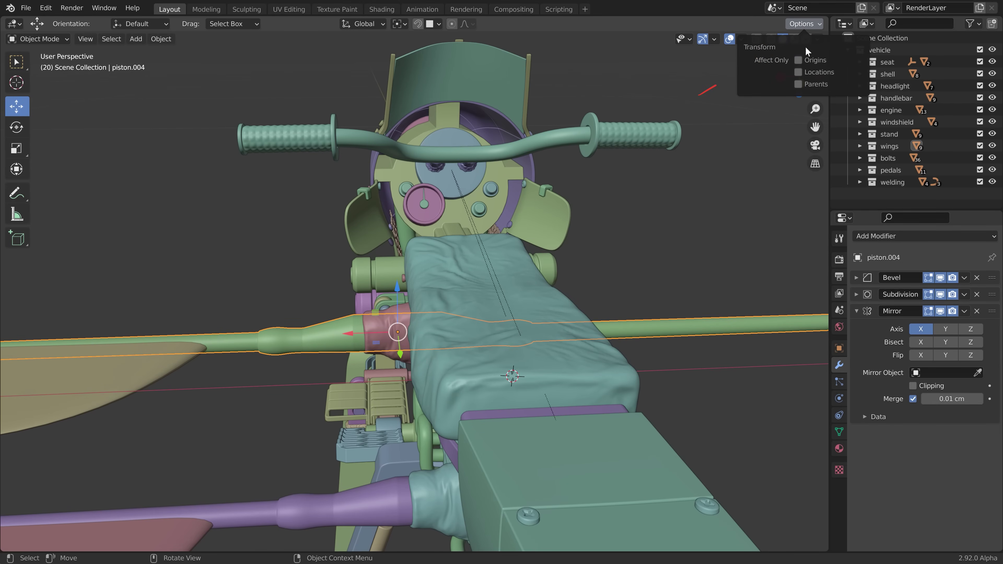
{"action": "left_click", "coordinate": [797, 62]}
{"action": "middle_click_drag", "start_coordinate": [499, 350], "coordinate": [386, 352], "text": "shift"}
{"action": "left_click_drag", "start_coordinate": [315, 333], "coordinate": [386, 360]}
{"action": "middle_click_drag", "start_coordinate": [387, 365], "coordinate": [411, 315]}
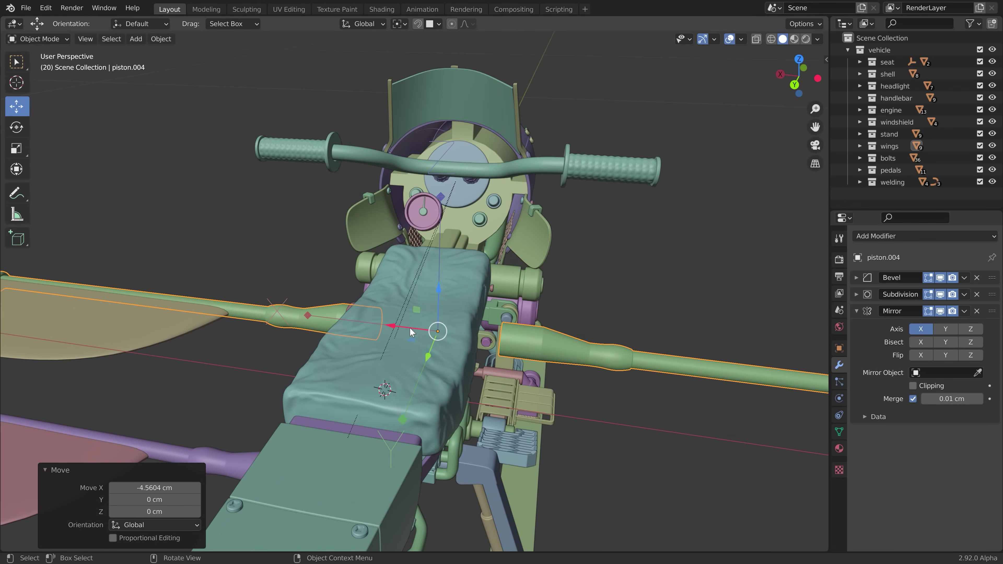
{"action": "left_click_drag", "start_coordinate": [410, 332], "coordinate": [405, 332]}
Set the front wing pole's X location to 0 cm to centre its origin exactly
{"action": "key", "text": "n"}
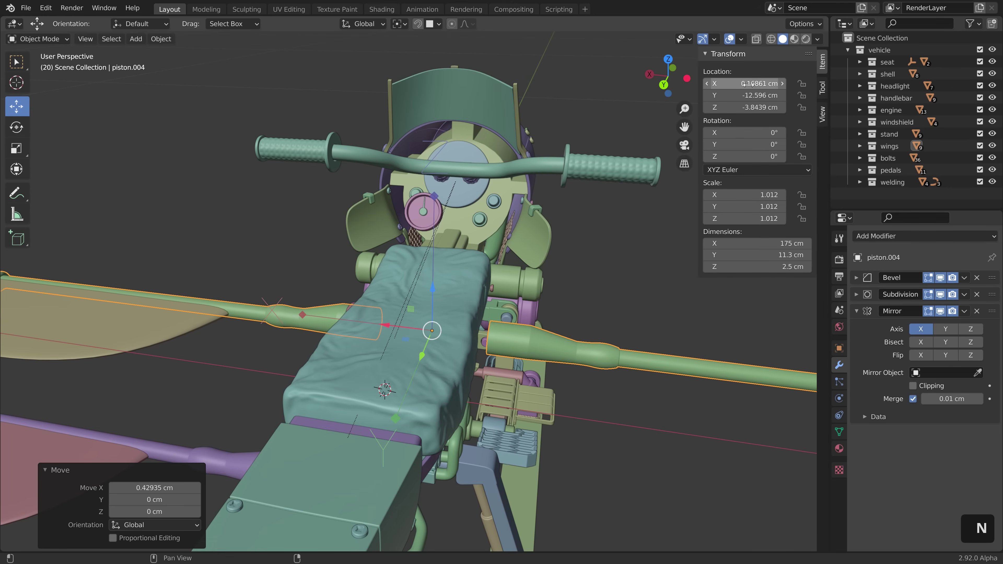
{"action": "type", "text": "0"}
{"action": "key", "text": "Return"}
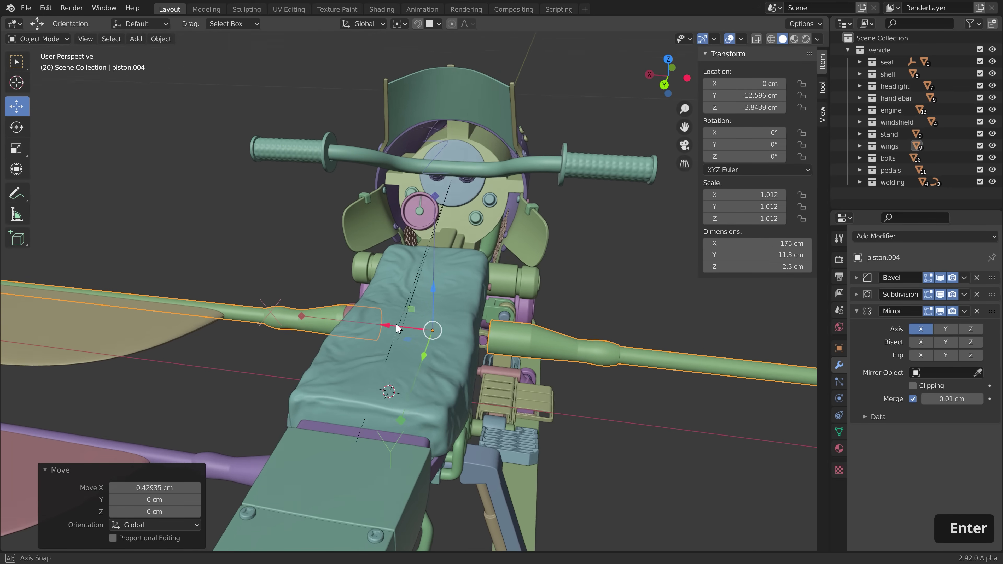
{"action": "middle_click_drag", "start_coordinate": [513, 316], "coordinate": [470, 329]}
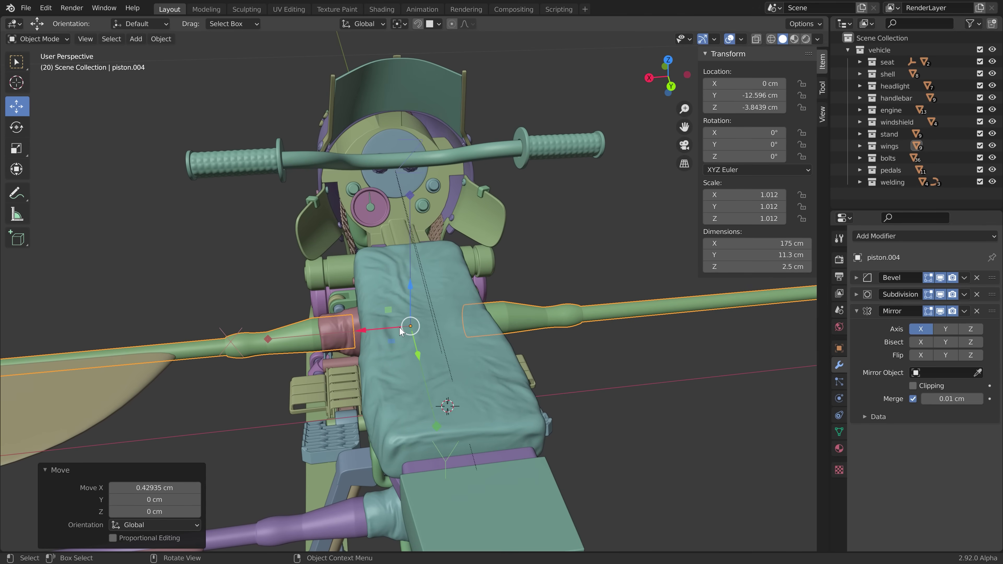
Try rotating and moving the mirrored front wing pole around its centred origin
{"action": "middle_click_drag", "start_coordinate": [399, 331], "coordinate": [469, 316]}
{"action": "key", "text": "r"}
{"action": "key", "text": "g"}
{"action": "right_click", "coordinate": [469, 319]}
{"action": "key", "text": "r"}
{"action": "right_click", "coordinate": [526, 336]}
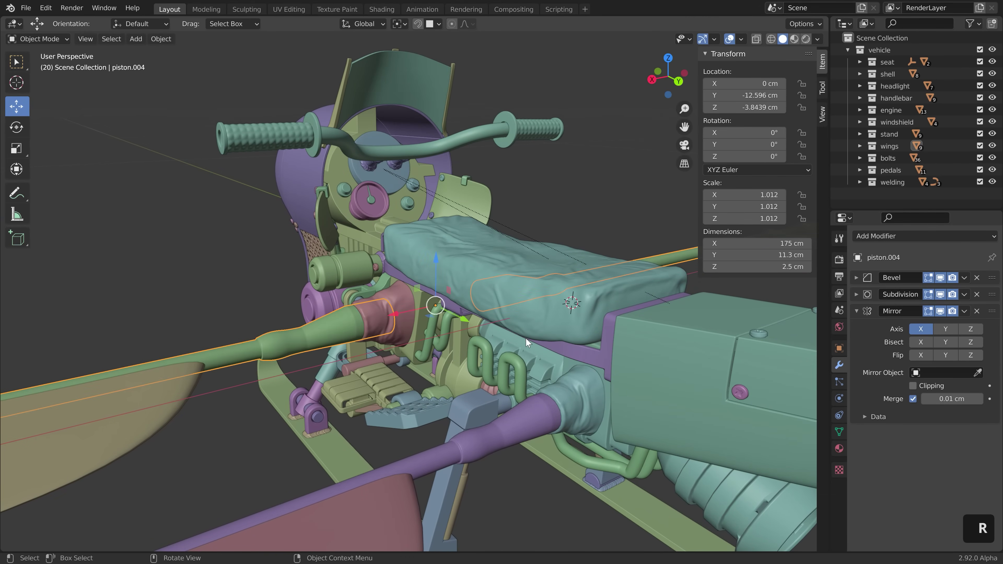
Undo the origin changes and the Mirror modifier on the front wing pole
{"action": "middle_click_drag", "start_coordinate": [526, 338], "coordinate": [363, 345]}
{"action": "scroll", "coordinate": [498, 332], "scroll_direction": "down", "scroll_amount": 3}
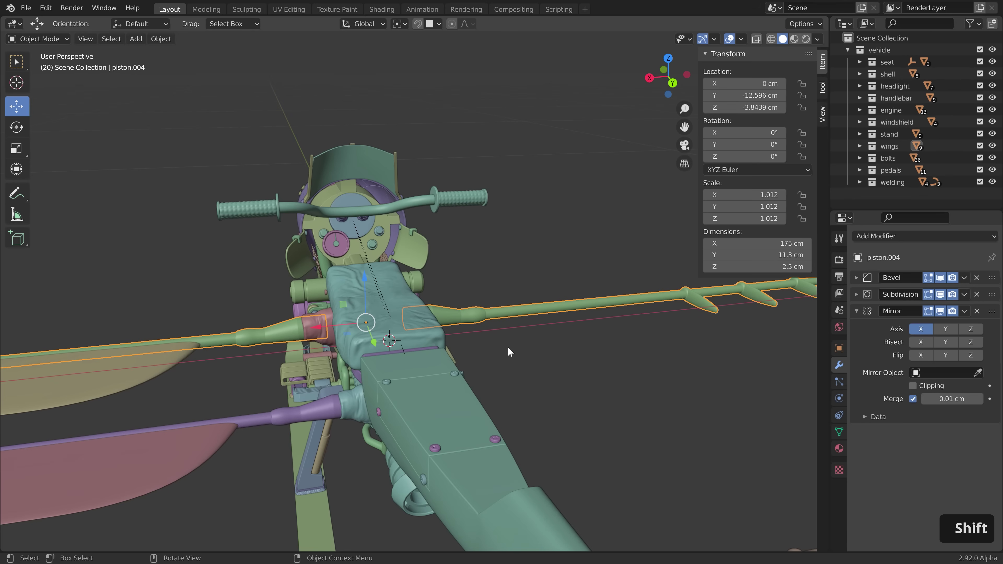
{"action": "scroll", "coordinate": [345, 336], "scroll_direction": "up", "scroll_amount": 3}
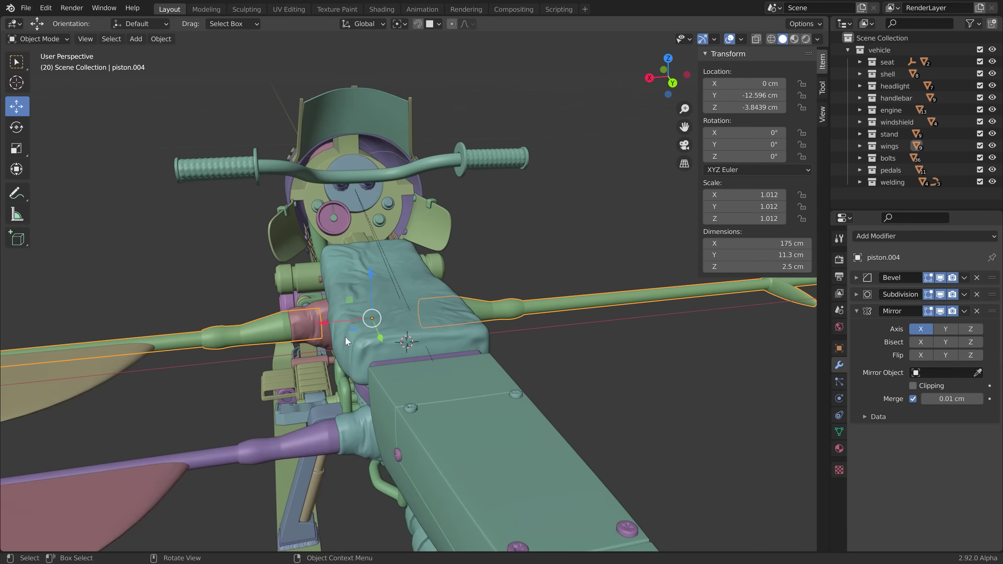
{"action": "middle_click_drag", "start_coordinate": [345, 344], "coordinate": [373, 352]}
{"action": "key", "text": "ctrl+z"}
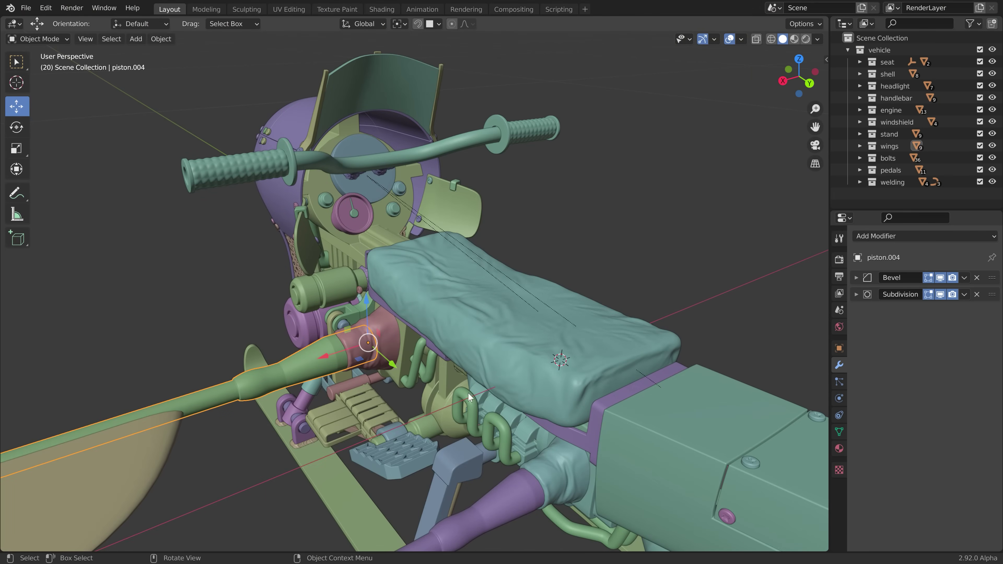
Place the 3D cursor in the empty space beside the vehicle, and snap it back to the world origin
{"action": "scroll", "coordinate": [570, 368], "scroll_direction": "down", "scroll_amount": 2}
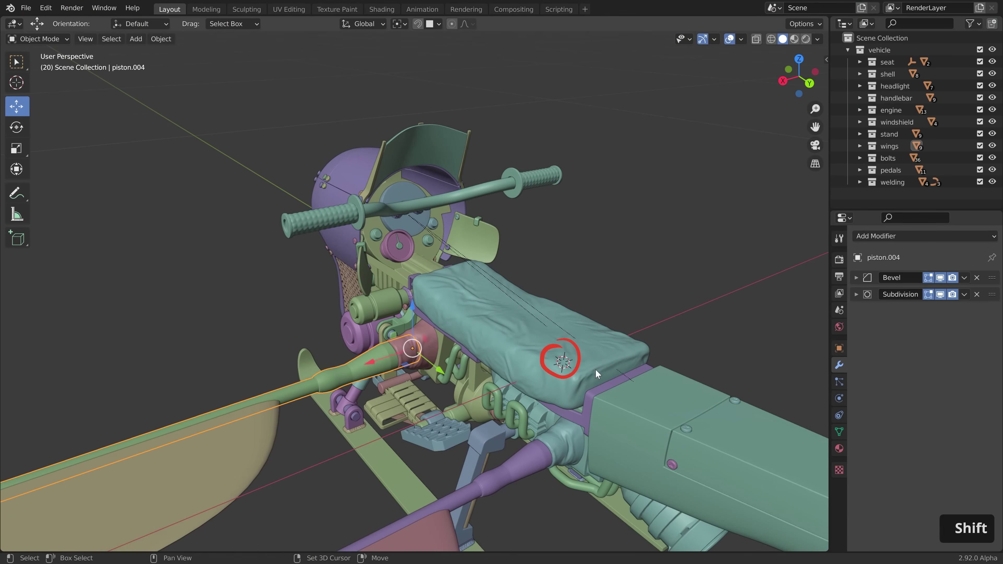
{"action": "middle_click_drag", "start_coordinate": [570, 369], "coordinate": [513, 372], "text": "shift"}
{"action": "right_click", "coordinate": [580, 220], "text": "shift"}
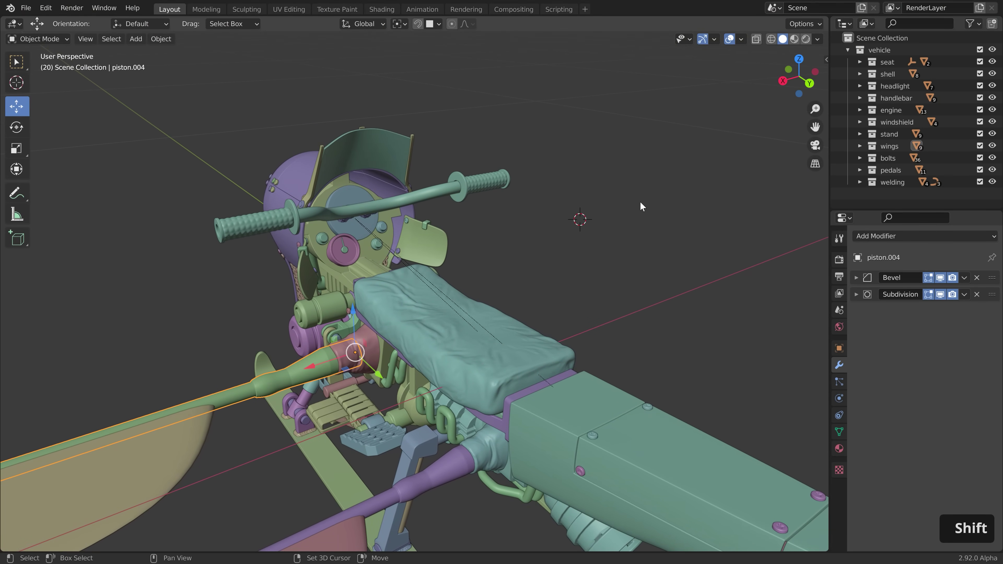
{"action": "key", "text": "shift+s"}
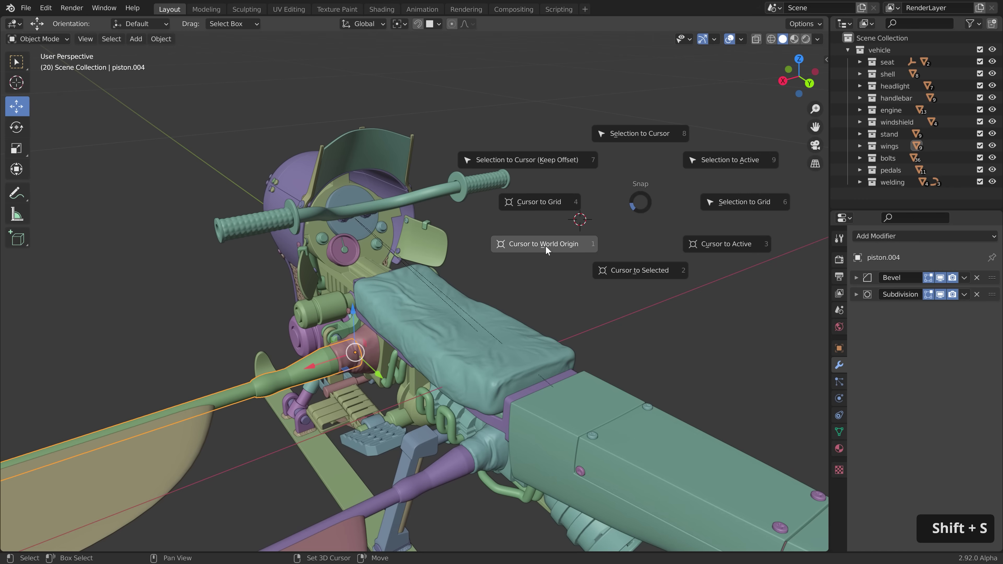
{"action": "left_click", "coordinate": [536, 251]}
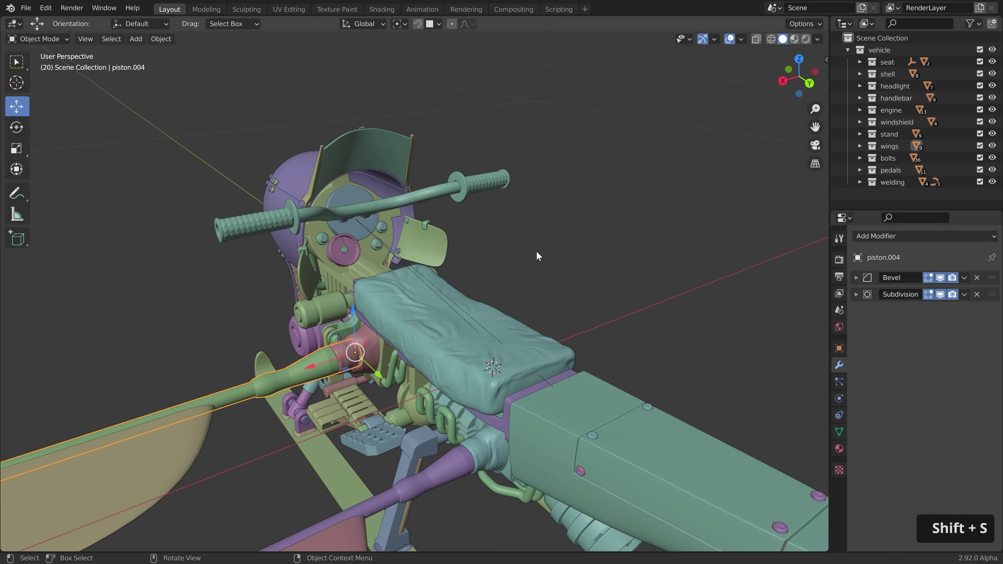
Add an Arrows empty at the world origin in the vehicle collection
{"action": "left_click", "coordinate": [880, 50]}
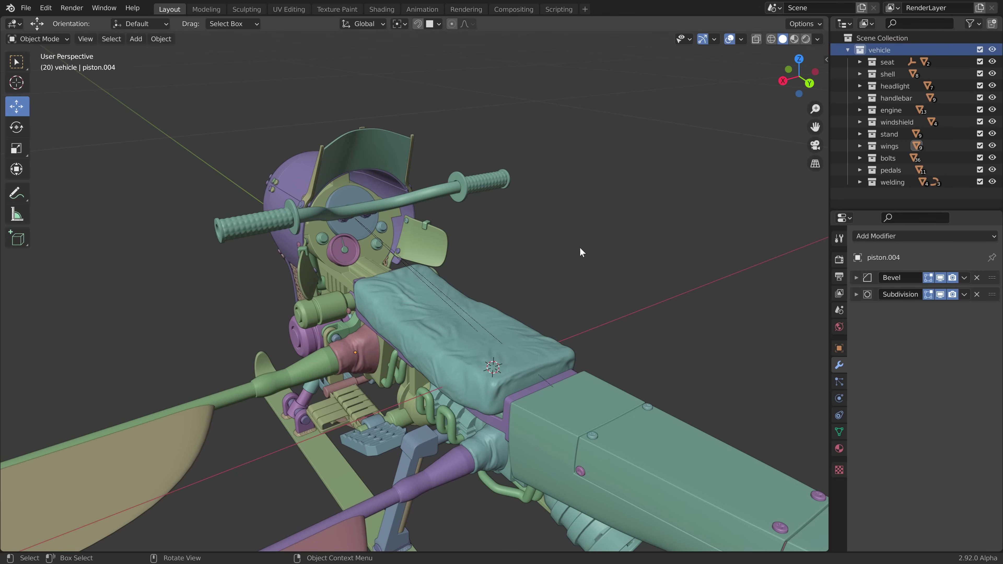
{"action": "key", "text": "shift+a"}
{"action": "mouse_move", "coordinate": [580, 250]}
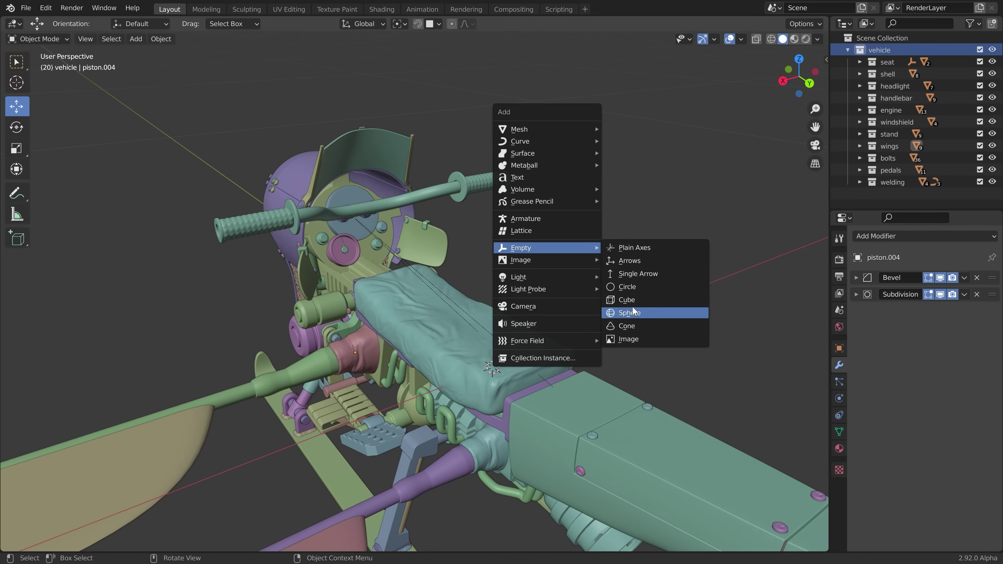
{"action": "left_click", "coordinate": [628, 260]}
{"action": "middle_click_drag", "start_coordinate": [509, 326], "coordinate": [497, 153]}
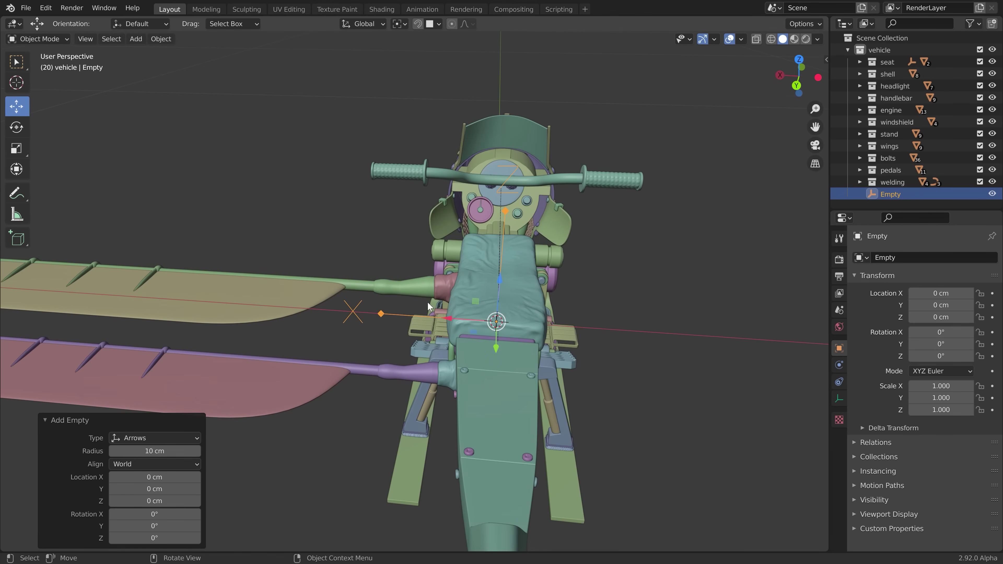
Add a Mirror modifier to the front wing pole
{"action": "scroll", "coordinate": [427, 302], "scroll_direction": "up", "scroll_amount": 3}
{"action": "left_click", "coordinate": [409, 278]}
{"action": "middle_click_drag", "start_coordinate": [408, 278], "coordinate": [426, 283]}
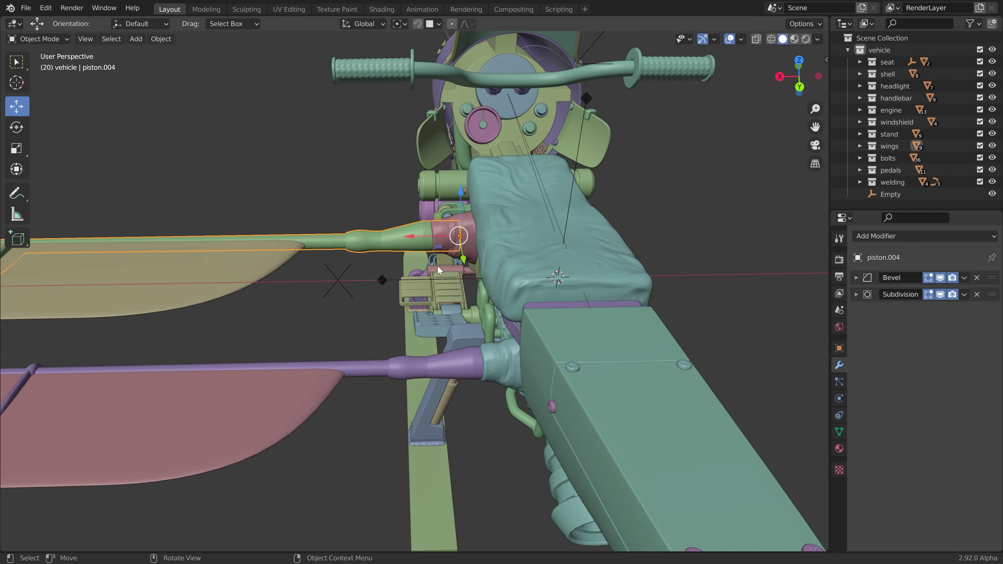
{"action": "left_click", "coordinate": [895, 236]}
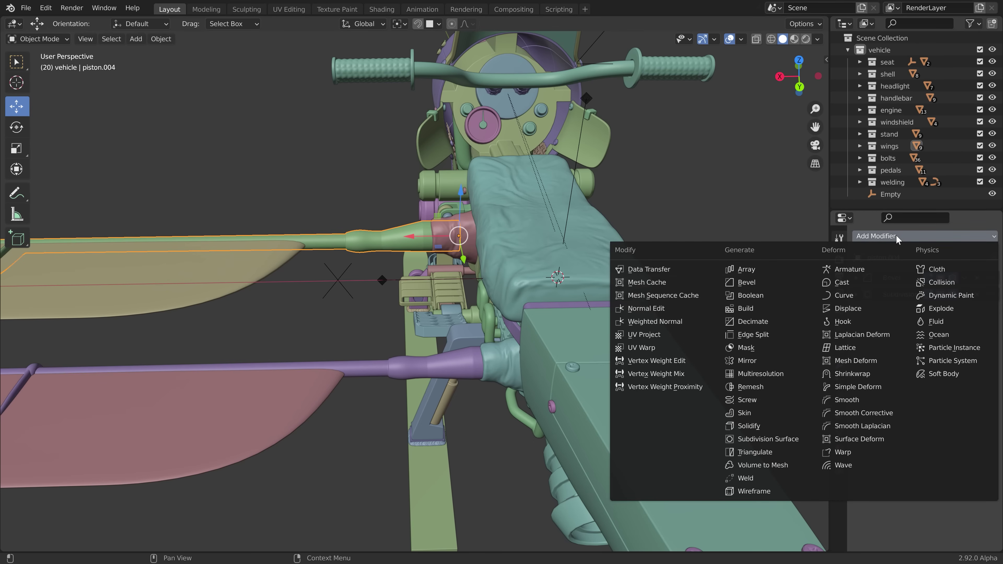
{"action": "left_click", "coordinate": [763, 359]}
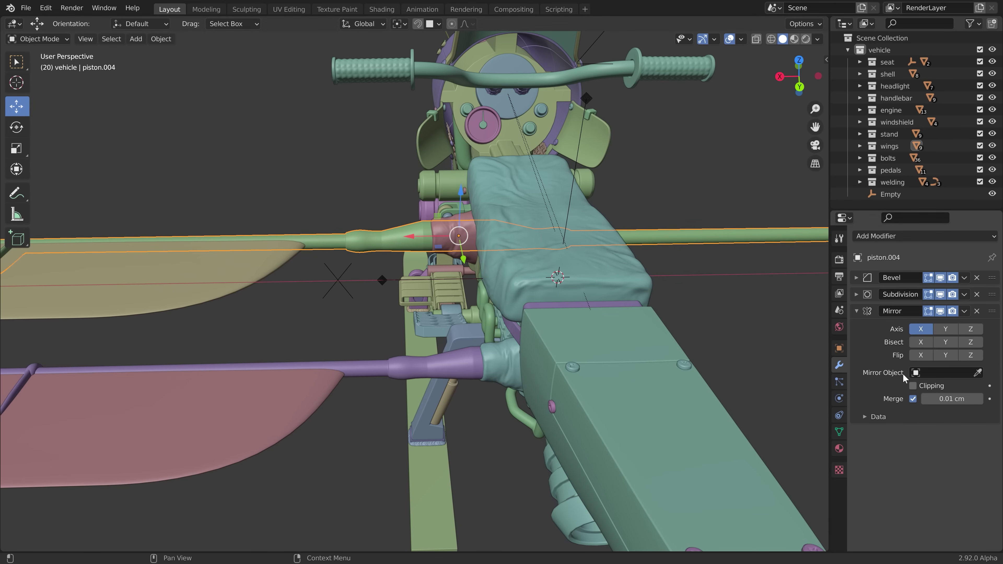
Rename the new empty as mirror
{"action": "double_click", "coordinate": [890, 194]}
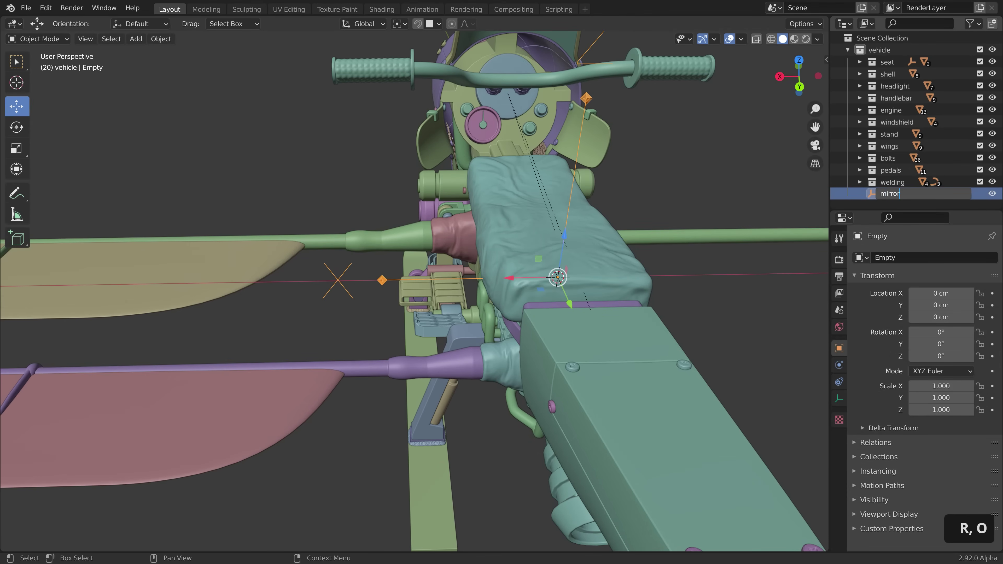
{"action": "type", "text": "mirror"}
{"action": "key", "text": "Return"}
Set the mirror empty as the Mirror Object of the front wing pole's Mirror modifier
{"action": "left_click", "coordinate": [581, 307]}
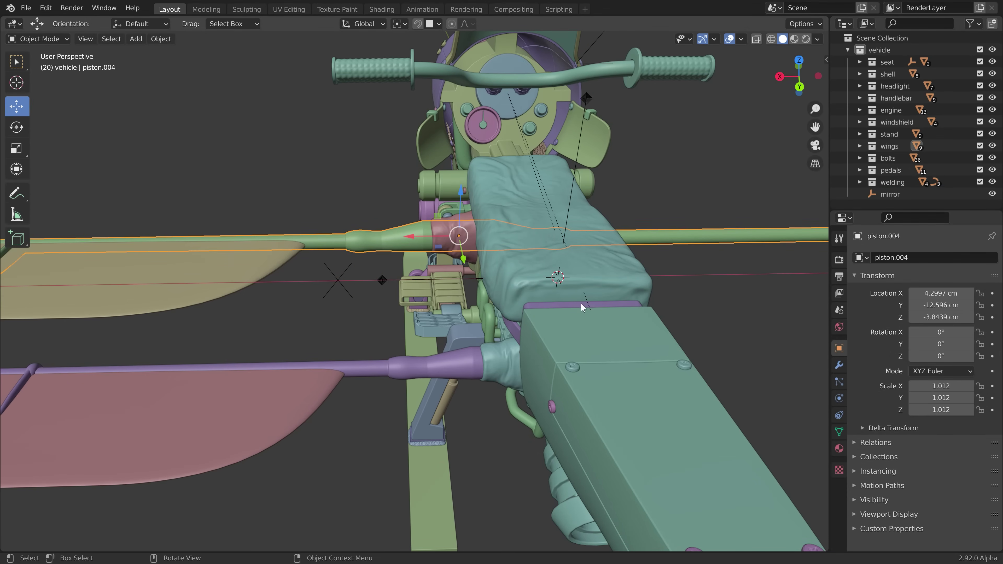
{"action": "left_click", "coordinate": [839, 365]}
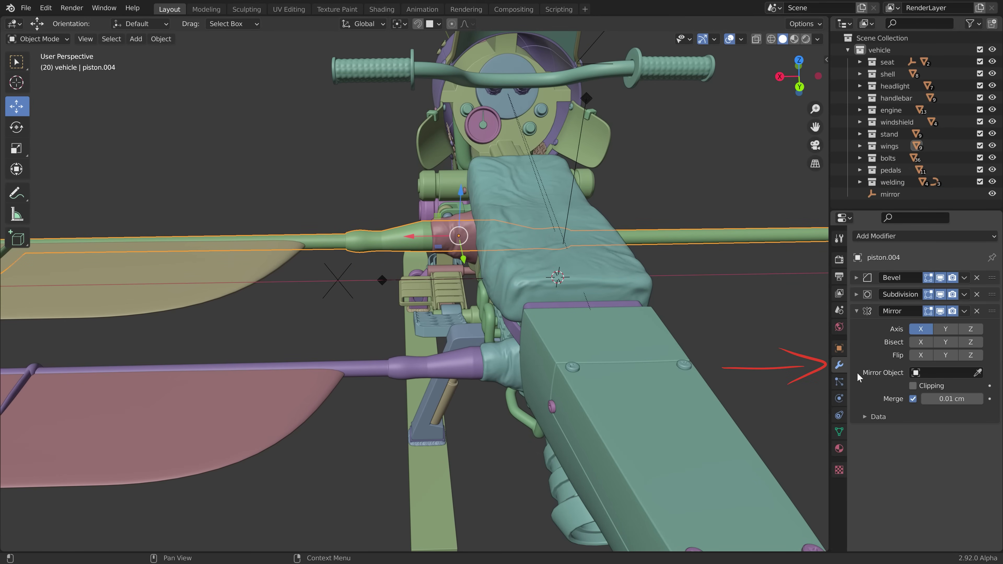
{"action": "left_click", "coordinate": [938, 373]}
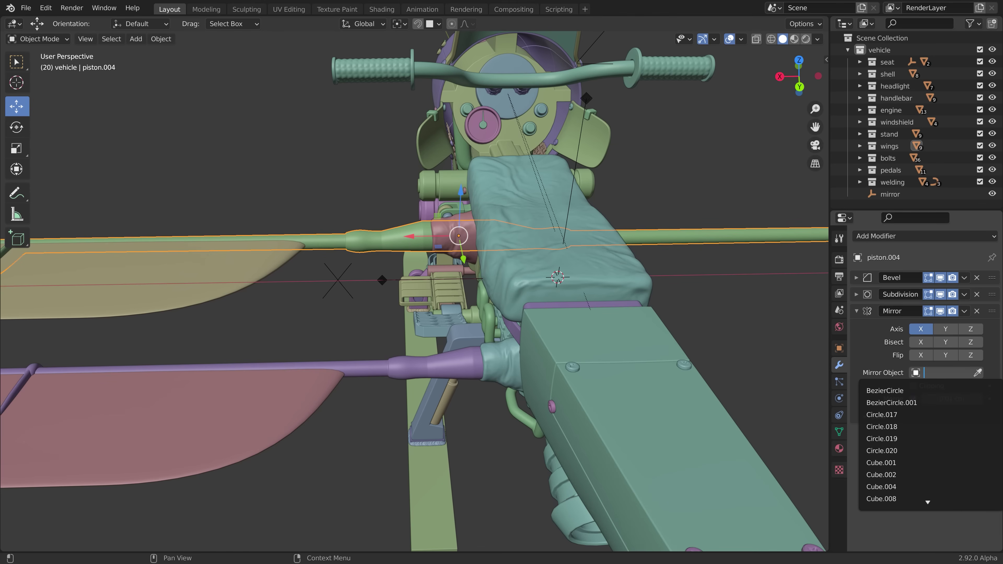
{"action": "type", "text": "m"}
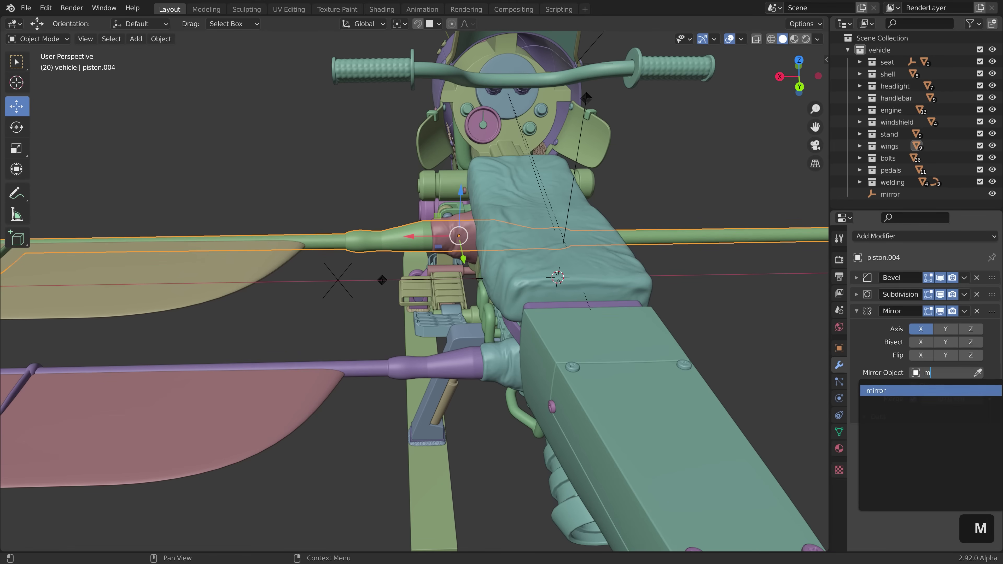
{"action": "key", "text": "Return"}
{"action": "middle_click_drag", "start_coordinate": [635, 240], "coordinate": [581, 260]}
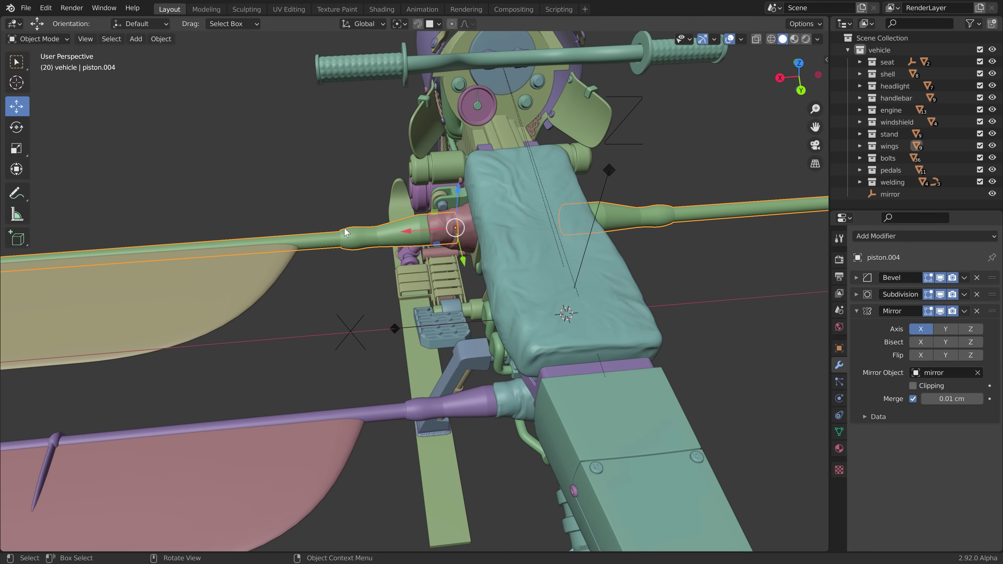
Try rotating the mirror empty around the global Z axis, and cancel the rotation
{"action": "left_click", "coordinate": [607, 170]}
{"action": "middle_click_drag", "start_coordinate": [607, 170], "coordinate": [598, 252]}
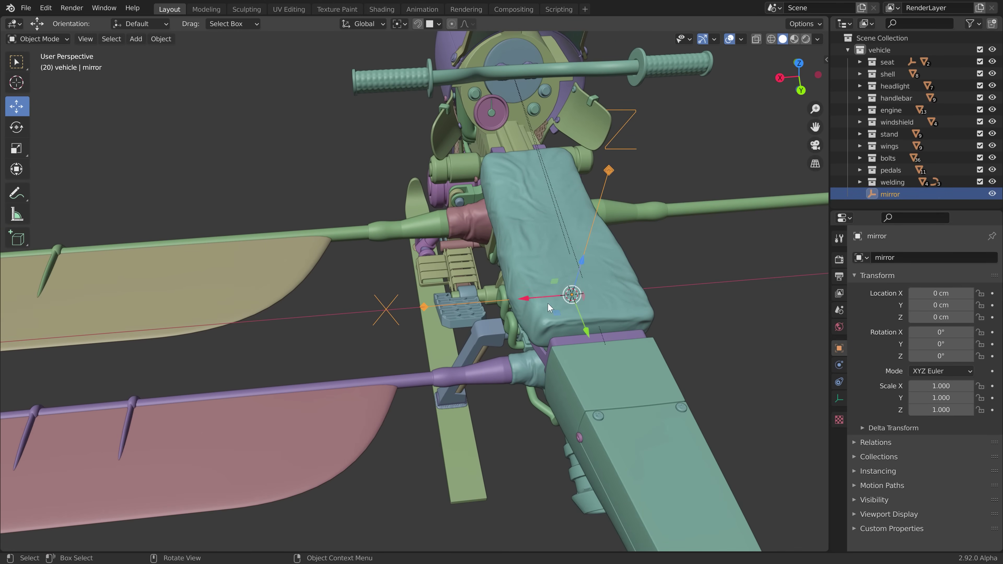
{"action": "key", "text": "r"}
{"action": "key", "text": "z"}
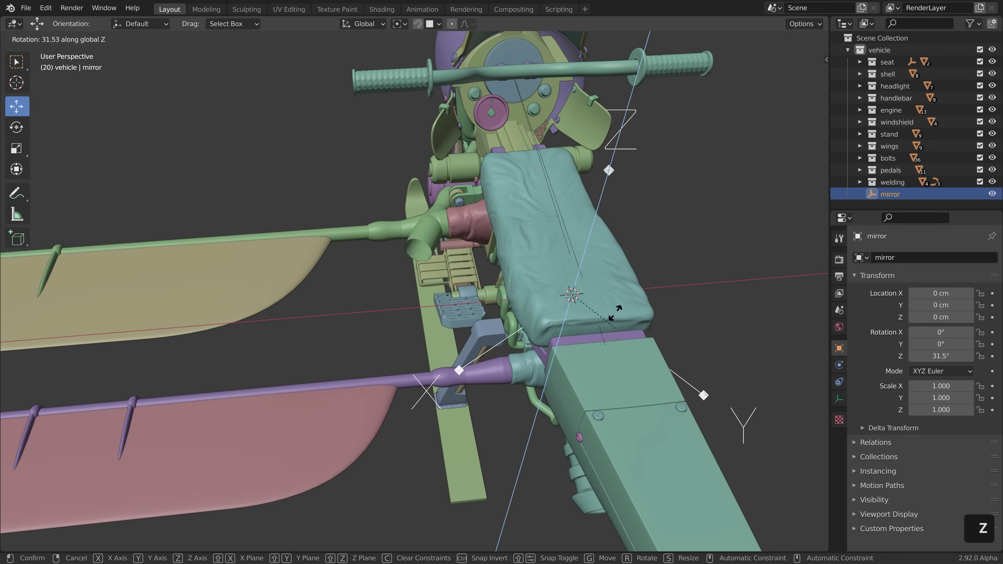
{"action": "key", "text": "Escape"}
Try mirroring the front wing pole on the Y axis only, and restore the mirror axis to X only
{"action": "left_click", "coordinate": [421, 237]}
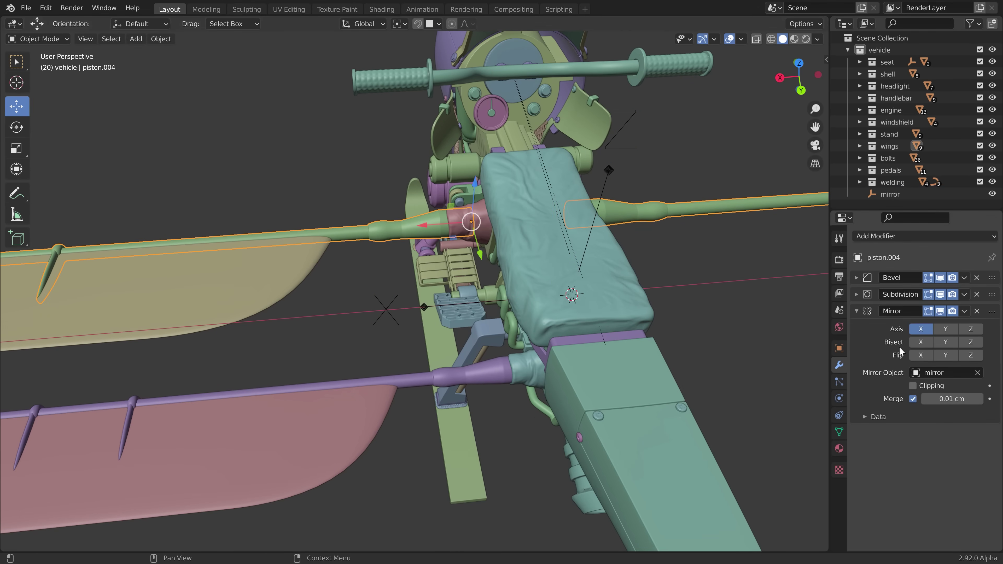
{"action": "left_click", "coordinate": [949, 329]}
{"action": "left_click", "coordinate": [923, 331]}
{"action": "scroll", "coordinate": [643, 337], "scroll_direction": "down", "scroll_amount": 2}
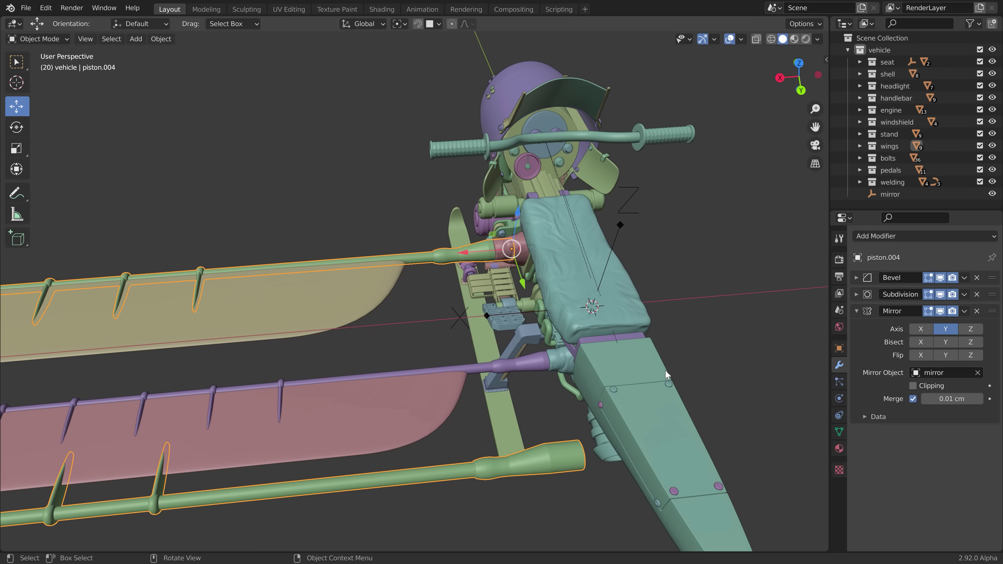
{"action": "middle_click_drag", "start_coordinate": [664, 371], "coordinate": [643, 340], "text": "shift"}
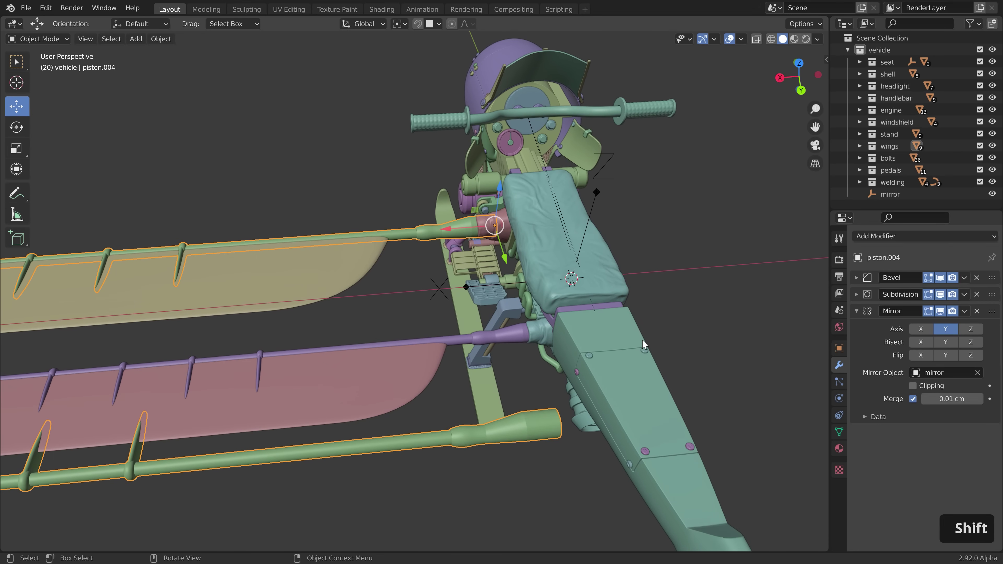
{"action": "left_click", "coordinate": [596, 194], "text": "shift"}
{"action": "left_click", "coordinate": [596, 193], "text": "shift"}
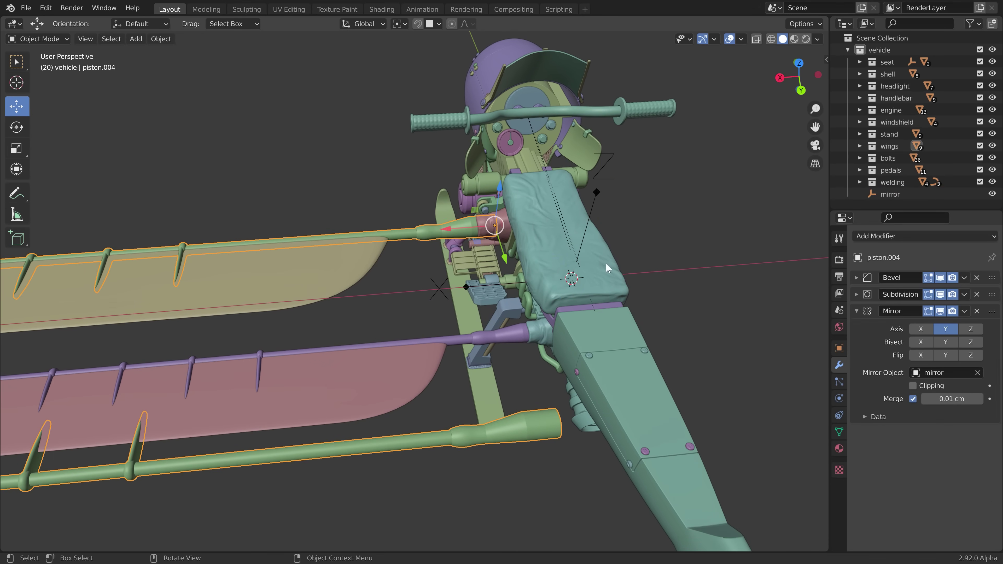
{"action": "left_click", "coordinate": [923, 331]}
{"action": "left_click", "coordinate": [949, 332]}
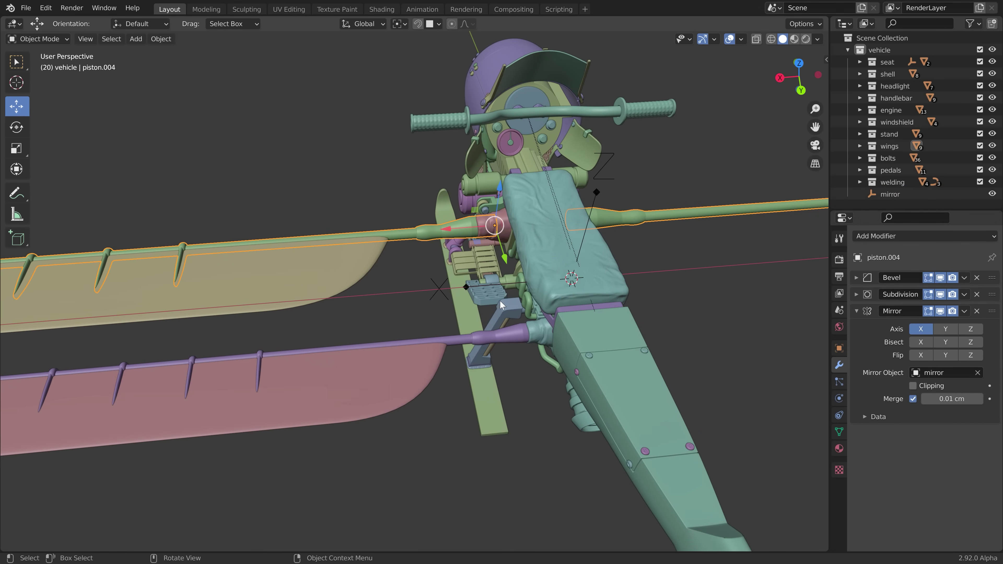
{"action": "scroll", "coordinate": [503, 235], "scroll_direction": "up", "scroll_amount": 2}
{"action": "middle_click_drag", "start_coordinate": [721, 305], "coordinate": [647, 315], "text": "shift"}
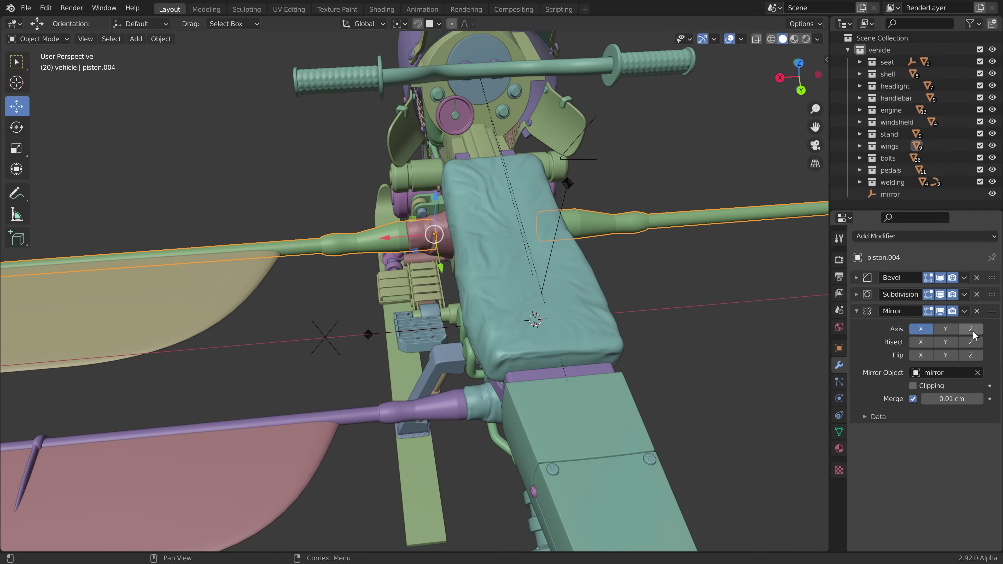
Add the Mirror modifier command to the Quick Favorites
{"action": "key", "text": "q"}
{"action": "left_click", "coordinate": [893, 235]}
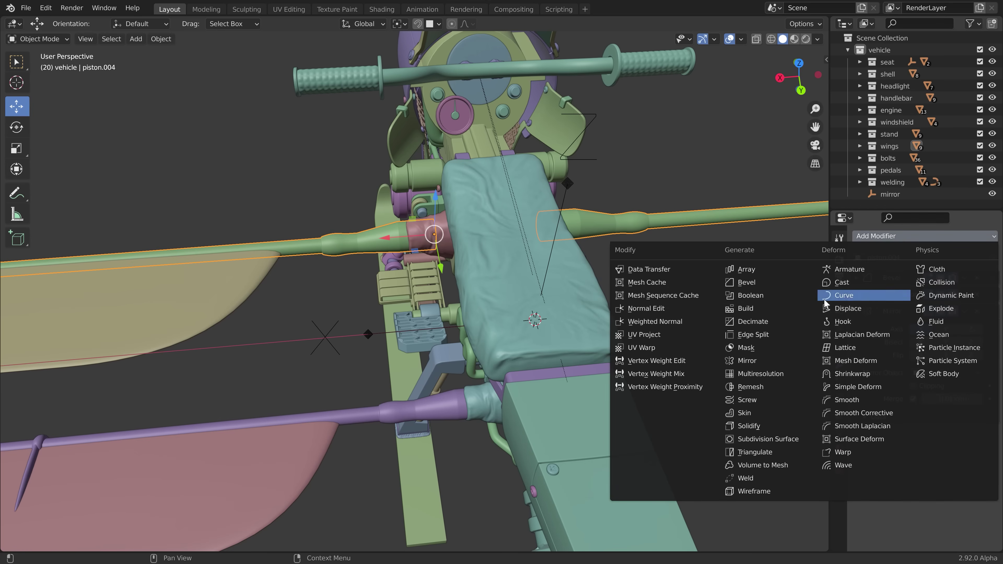
{"action": "right_click", "coordinate": [750, 364]}
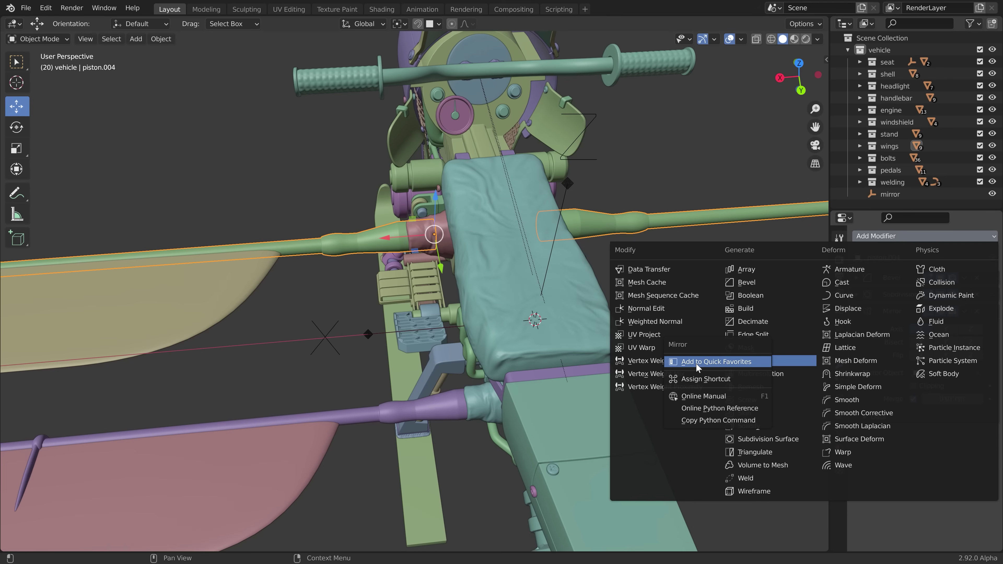
{"action": "key", "text": "Escape"}
{"action": "left_click", "coordinate": [750, 360]}
Add a Mirror modifier to the wrinkled sleeve at the front wing pole's base, using the mirror empty as its Mirror Object
{"action": "middle_click_drag", "start_coordinate": [287, 322], "coordinate": [584, 339]}
{"action": "scroll", "coordinate": [564, 266], "scroll_direction": "up", "scroll_amount": 4}
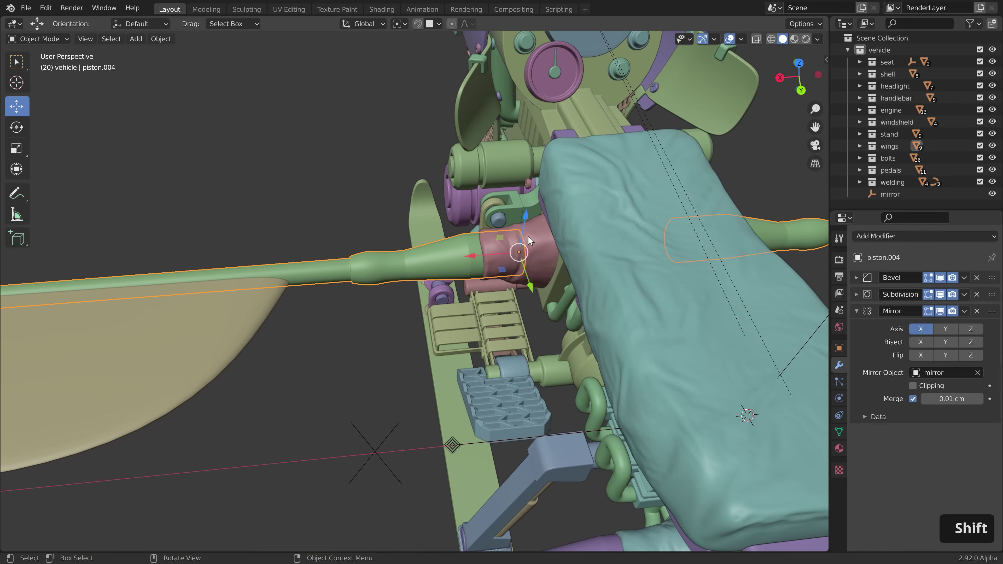
{"action": "left_click", "coordinate": [534, 240]}
{"action": "key", "text": "q"}
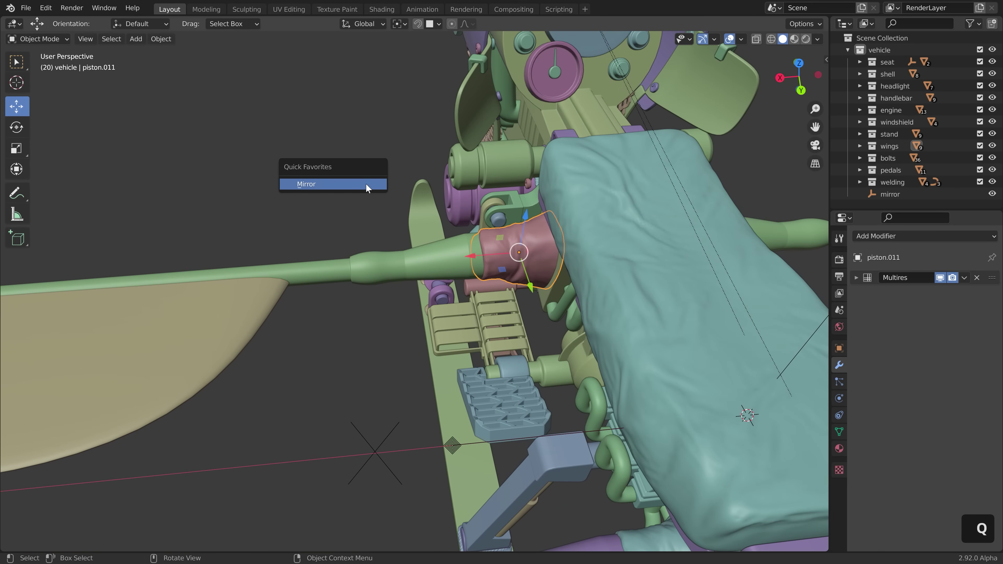
{"action": "left_click", "coordinate": [366, 185]}
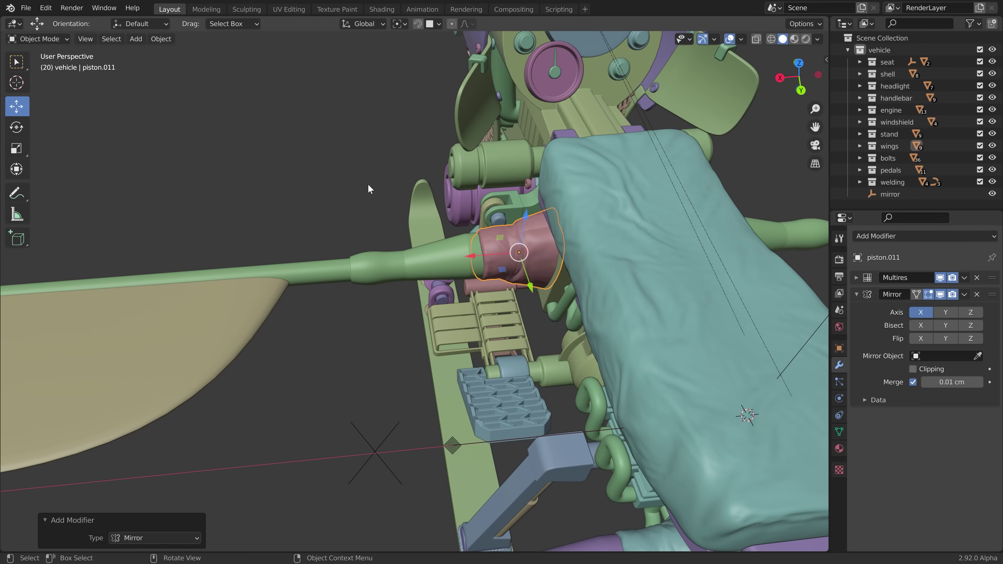
{"action": "left_click", "coordinate": [943, 356]}
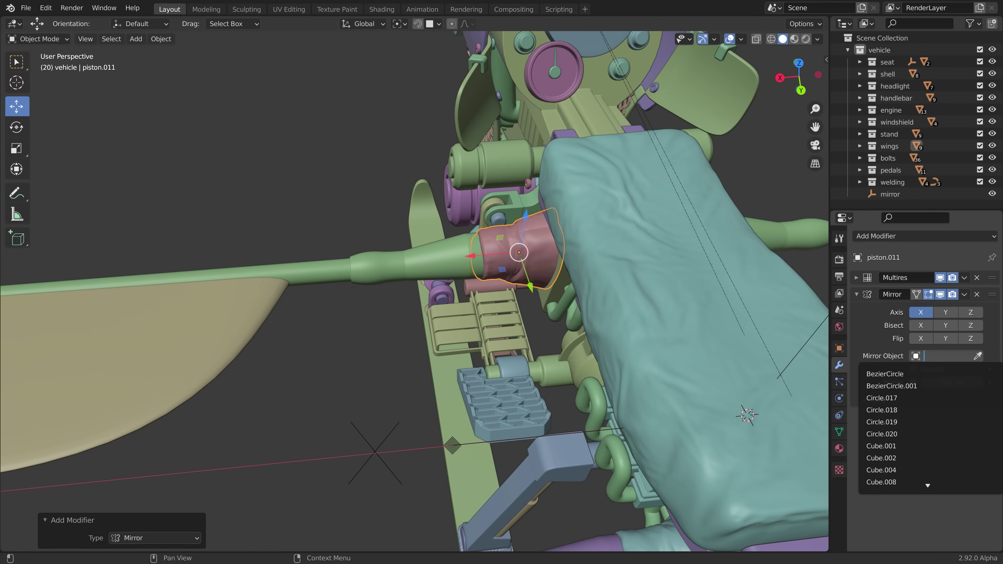
{"action": "type", "text": "m"}
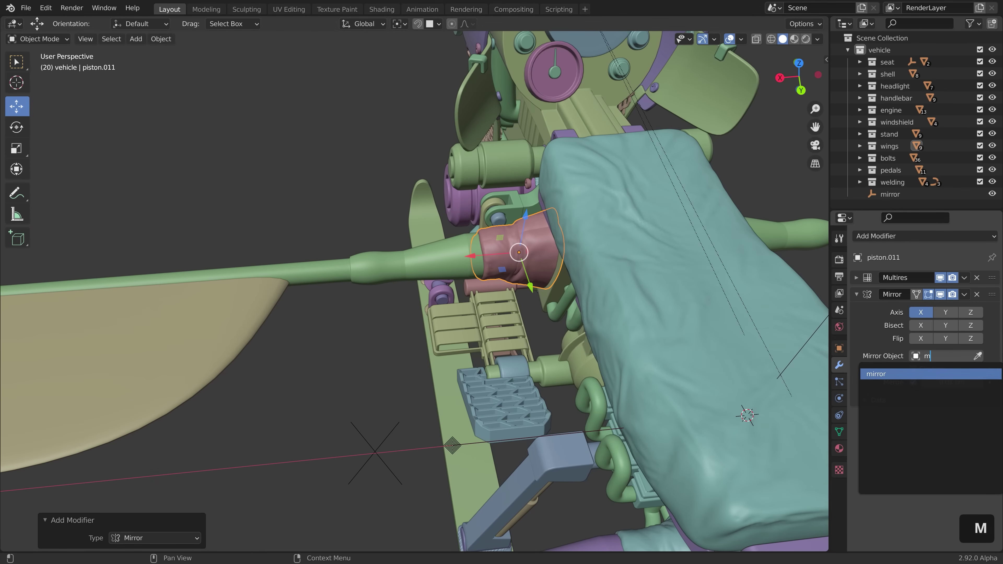
{"action": "left_click", "coordinate": [904, 375]}
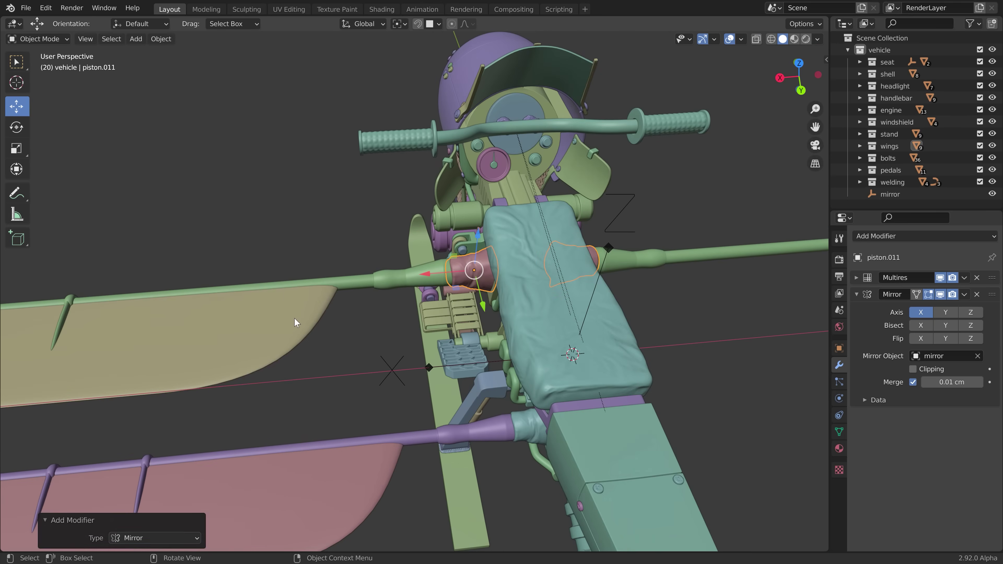
Mirror the front wing's membrane with a Mirror modifier that uses the mirror empty as its Mirror Object
{"action": "left_click", "coordinate": [324, 331]}
{"action": "left_click", "coordinate": [943, 372]}
{"action": "type", "text": "m"}
{"action": "key", "text": "Return"}
{"action": "scroll", "coordinate": [451, 294], "scroll_direction": "down", "scroll_amount": 6}
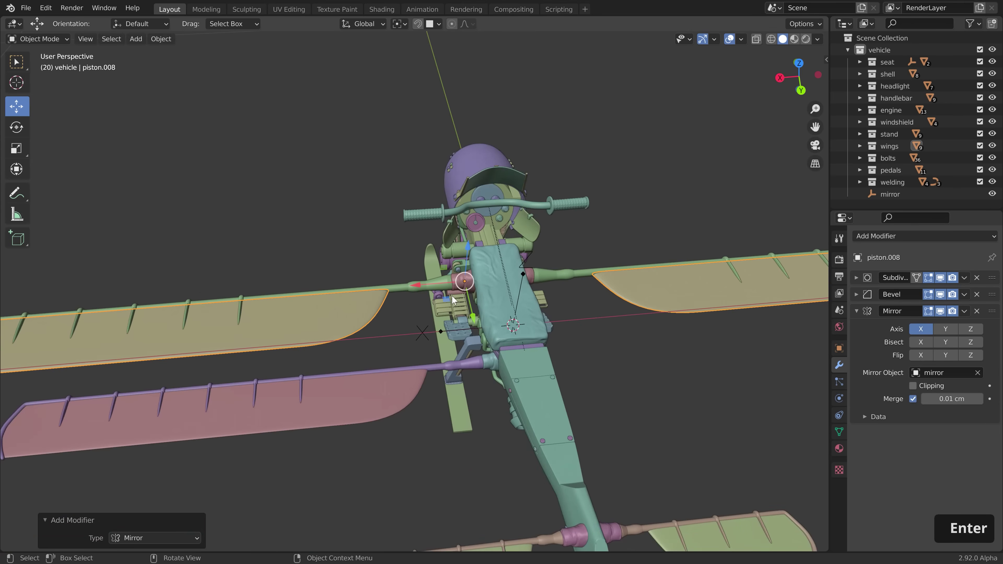
Link the modifiers of the front wing's wrinkled sleeve to the matching sleeve at the rear wing pole's base
{"action": "middle_click_drag", "start_coordinate": [430, 340], "coordinate": [391, 312], "text": "shift"}
{"action": "scroll", "coordinate": [392, 312], "scroll_direction": "up", "scroll_amount": 6}
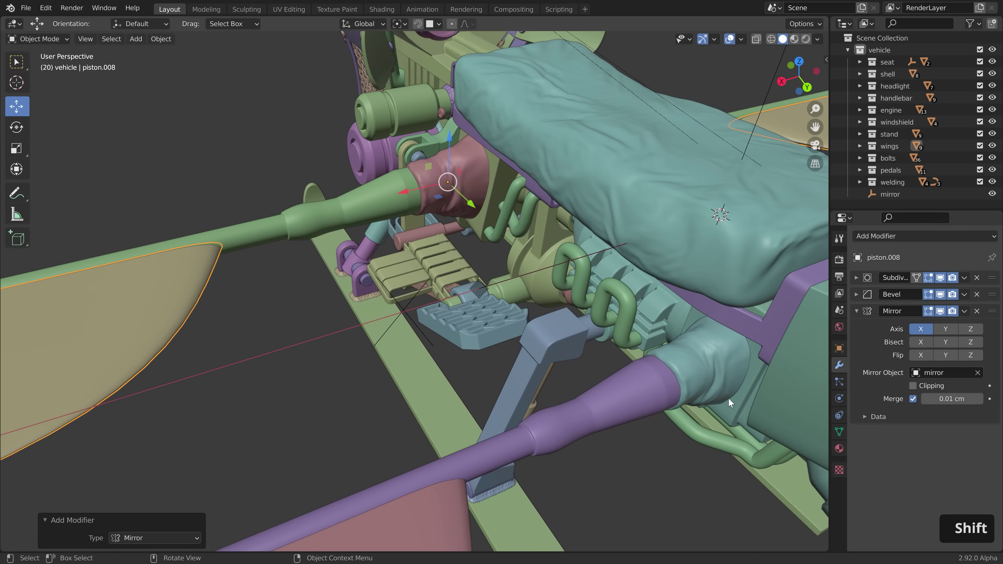
{"action": "left_click", "coordinate": [474, 161]}
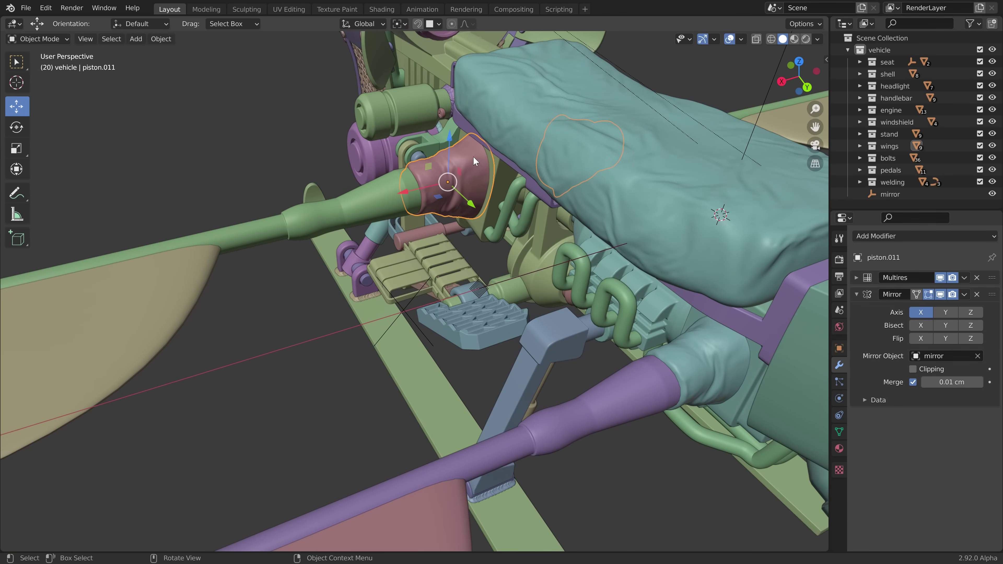
{"action": "middle_click_drag", "start_coordinate": [478, 185], "coordinate": [651, 337]}
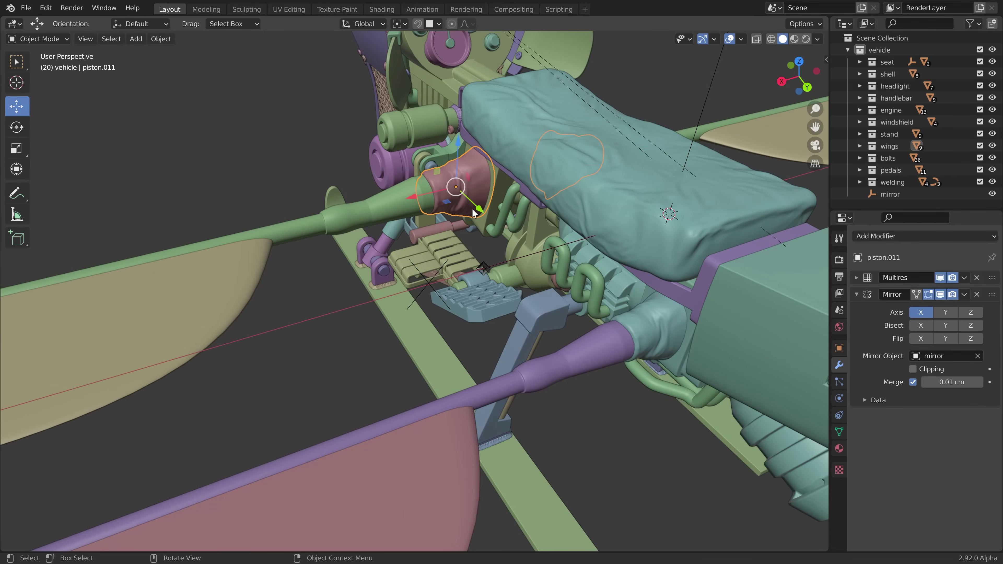
{"action": "middle_click_drag", "start_coordinate": [474, 203], "coordinate": [568, 348]}
{"action": "left_click", "coordinate": [634, 365]}
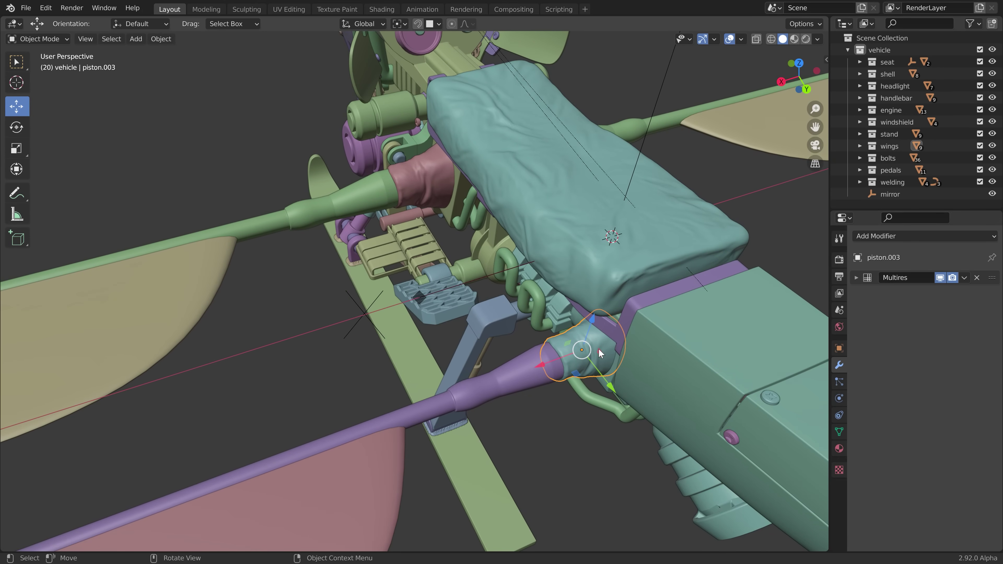
{"action": "left_click", "coordinate": [427, 172], "text": "shift"}
{"action": "key", "text": "ctrl+l"}
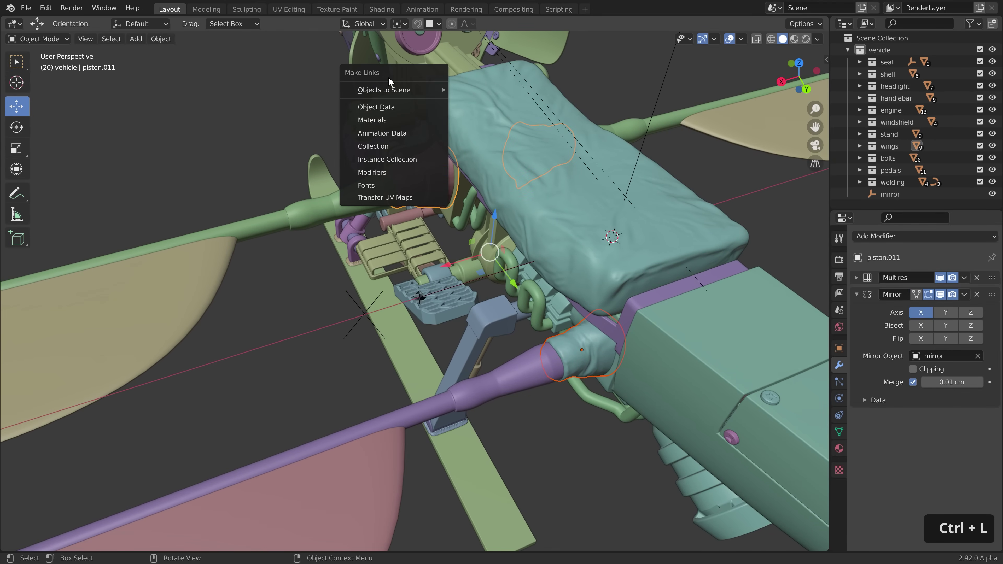
{"action": "left_click", "coordinate": [367, 172]}
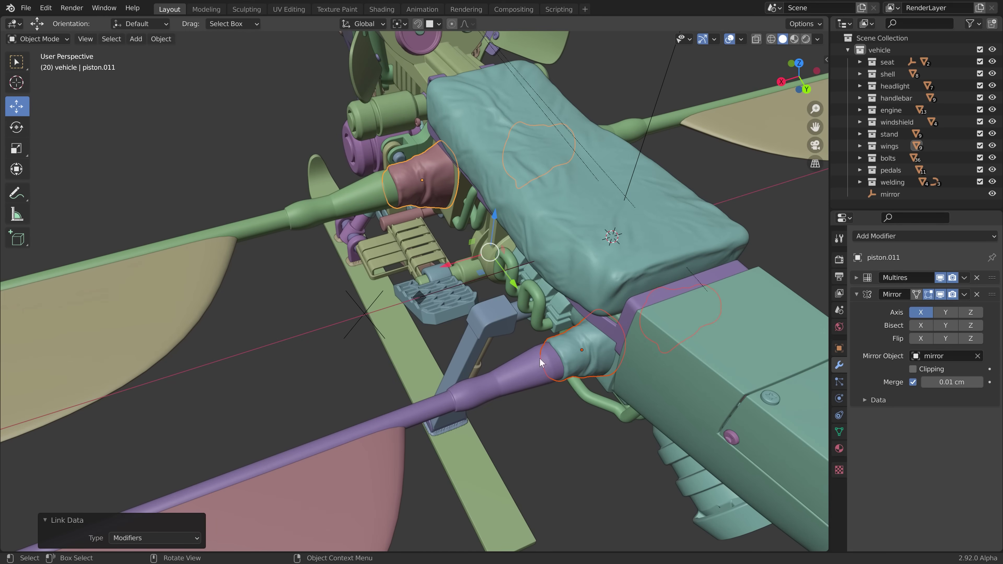
Link the modifiers of the front wing's pole to the rear wing's pole
{"action": "left_click", "coordinate": [491, 366]}
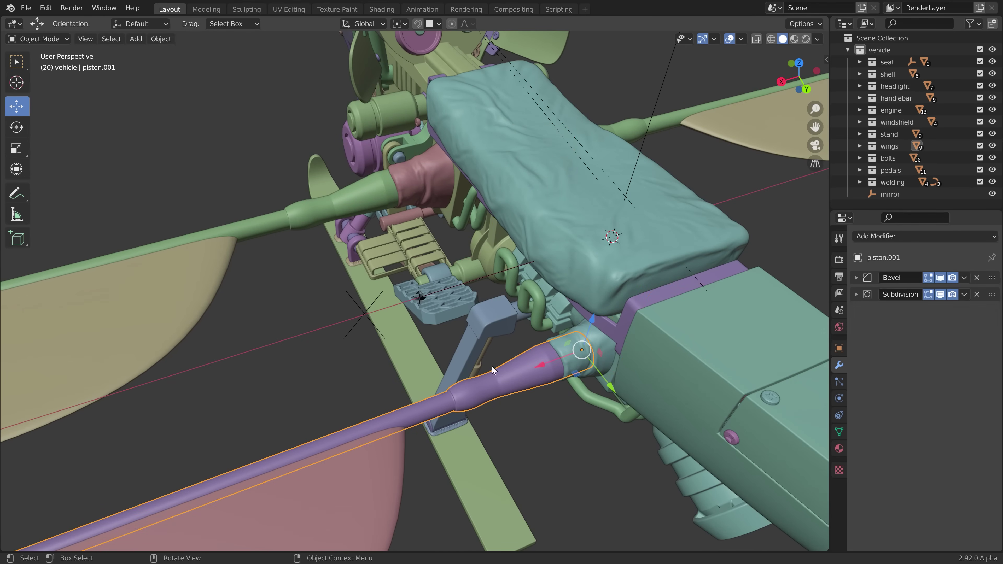
{"action": "left_click", "coordinate": [332, 201], "text": "shift"}
{"action": "key", "text": "ctrl+l"}
{"action": "left_click", "coordinate": [331, 202]}
Link the modifiers of the front wing's membrane to the rear wing's membrane and clear the selection
{"action": "left_click", "coordinate": [310, 445]}
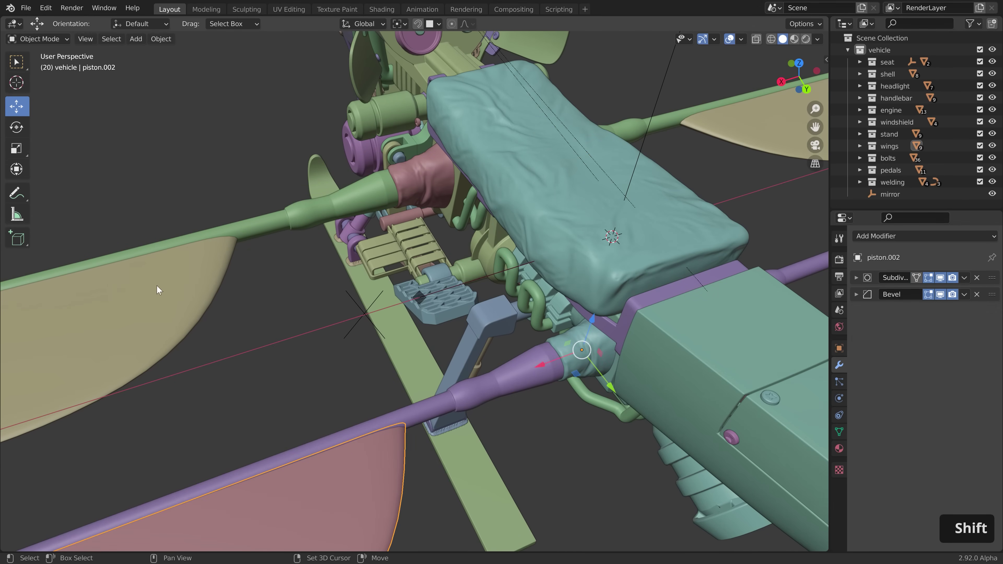
{"action": "left_click", "coordinate": [157, 284], "text": "shift"}
{"action": "key", "text": "ctrl+l"}
{"action": "left_click", "coordinate": [157, 285]}
{"action": "scroll", "coordinate": [365, 262], "scroll_direction": "down", "scroll_amount": 6}
{"action": "key", "text": "a"}
{"action": "scroll", "coordinate": [601, 269], "scroll_direction": "up", "scroll_amount": 3}
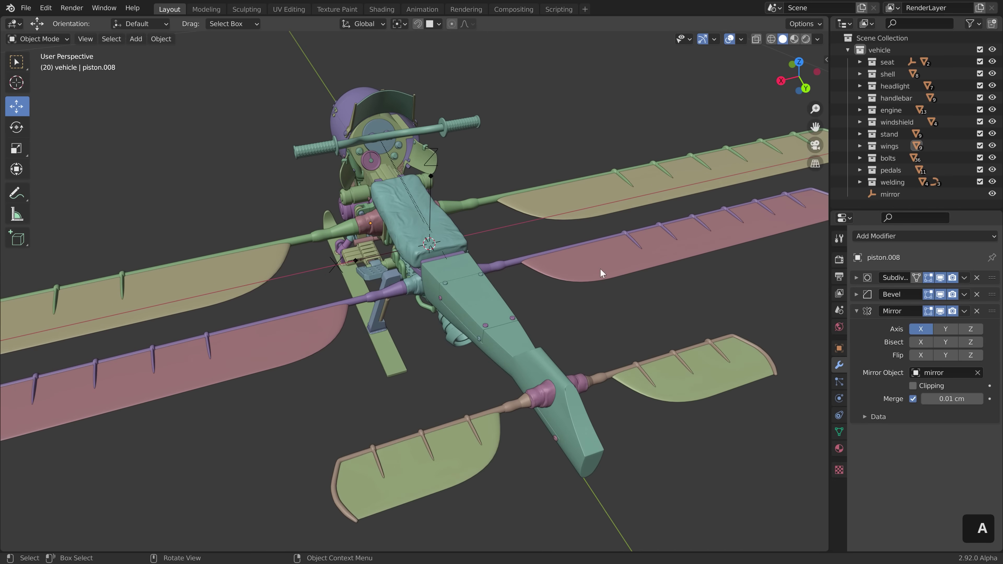
Try moving and freely rotating the wrinkled sleeve at the front wing pole's base
{"action": "middle_click_drag", "start_coordinate": [535, 232], "coordinate": [462, 231]}
{"action": "scroll", "coordinate": [462, 231], "scroll_direction": "up", "scroll_amount": 5}
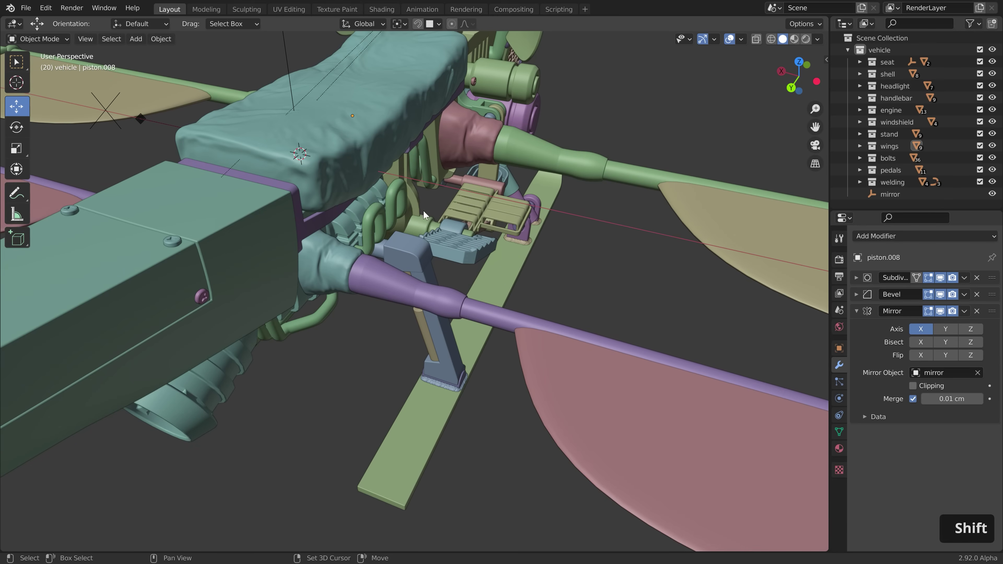
{"action": "middle_click_drag", "start_coordinate": [316, 189], "coordinate": [432, 242], "text": "shift"}
{"action": "middle_click_drag", "start_coordinate": [290, 273], "coordinate": [464, 286], "text": "shift"}
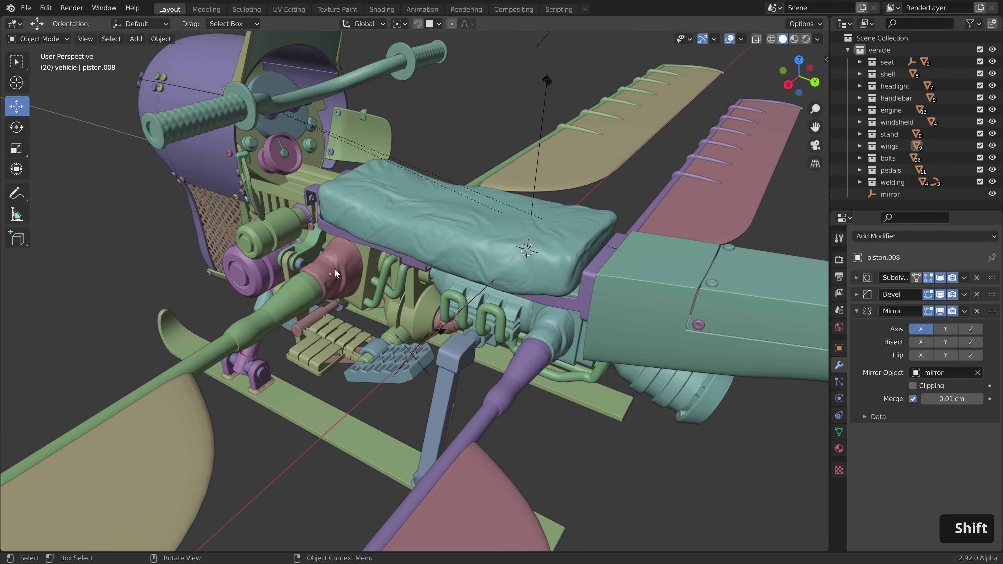
{"action": "left_click", "coordinate": [333, 270]}
{"action": "scroll", "coordinate": [329, 275], "scroll_direction": "up", "scroll_amount": 1}
{"action": "key", "text": "g"}
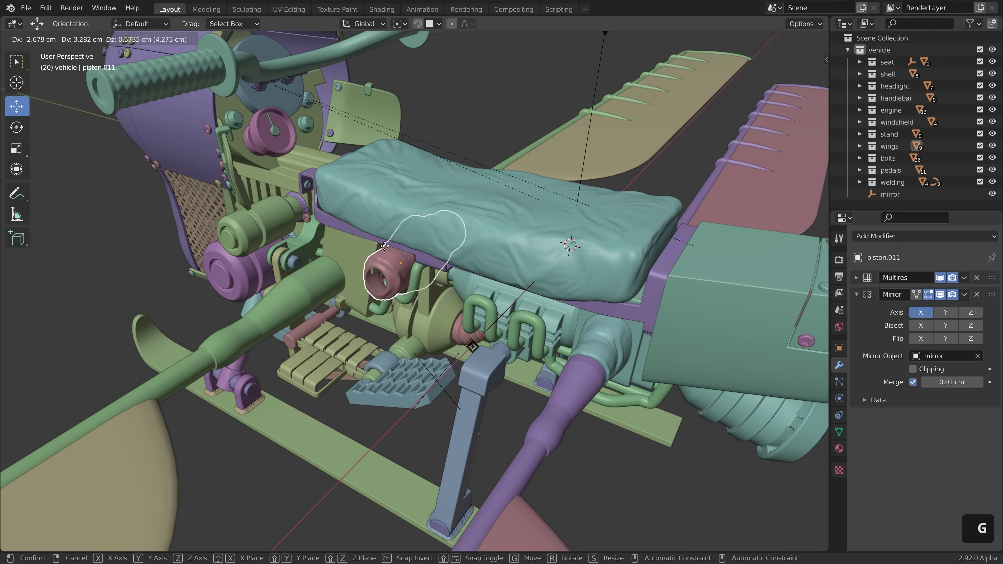
{"action": "key", "text": "r"}
{"action": "key", "text": "r"}
{"action": "left_click", "coordinate": [335, 269]}
{"action": "scroll", "coordinate": [337, 268], "scroll_direction": "up", "scroll_amount": 4}
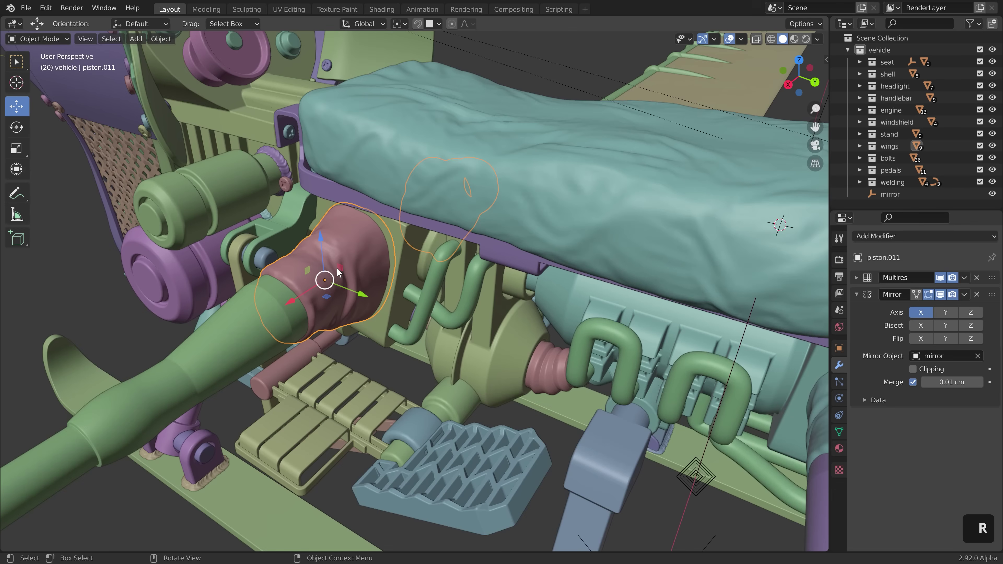
Move only the front wing sleeve's origin about -2.02 cm along X, then about 0.4 cm back along X
{"action": "middle_click_drag", "start_coordinate": [335, 303], "coordinate": [297, 280]}
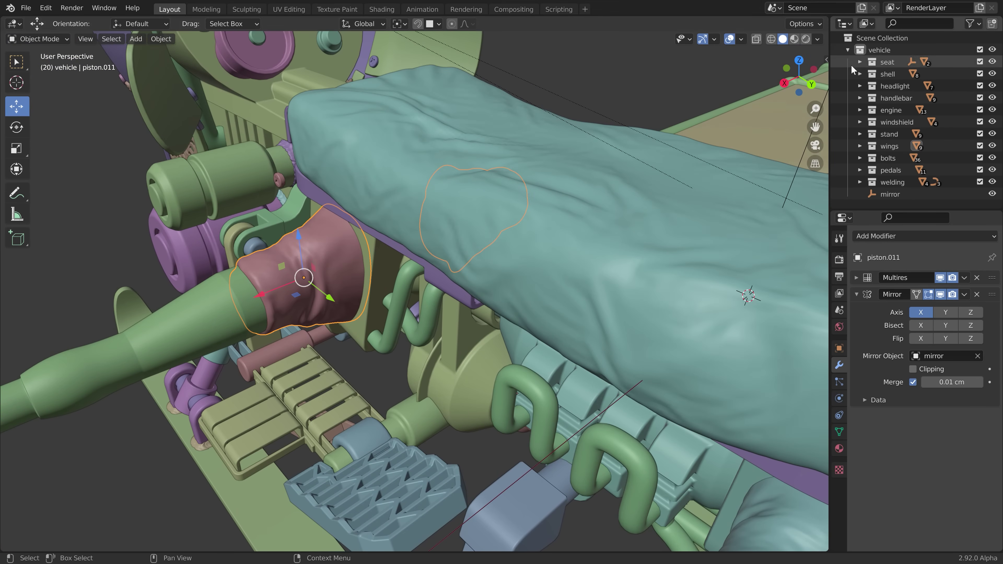
{"action": "left_click", "coordinate": [812, 24]}
{"action": "left_click", "coordinate": [814, 60]}
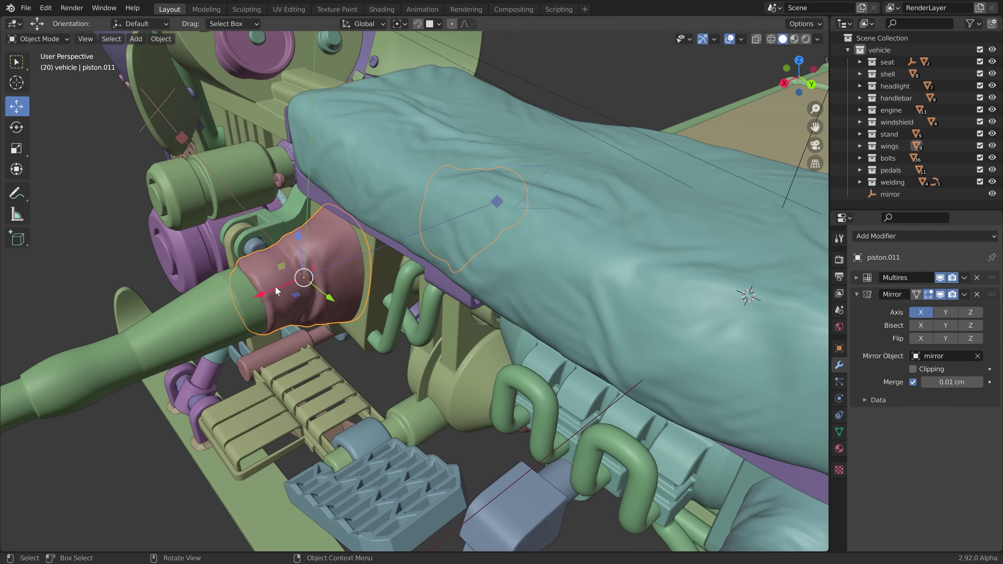
{"action": "left_click_drag", "start_coordinate": [276, 291], "coordinate": [354, 284]}
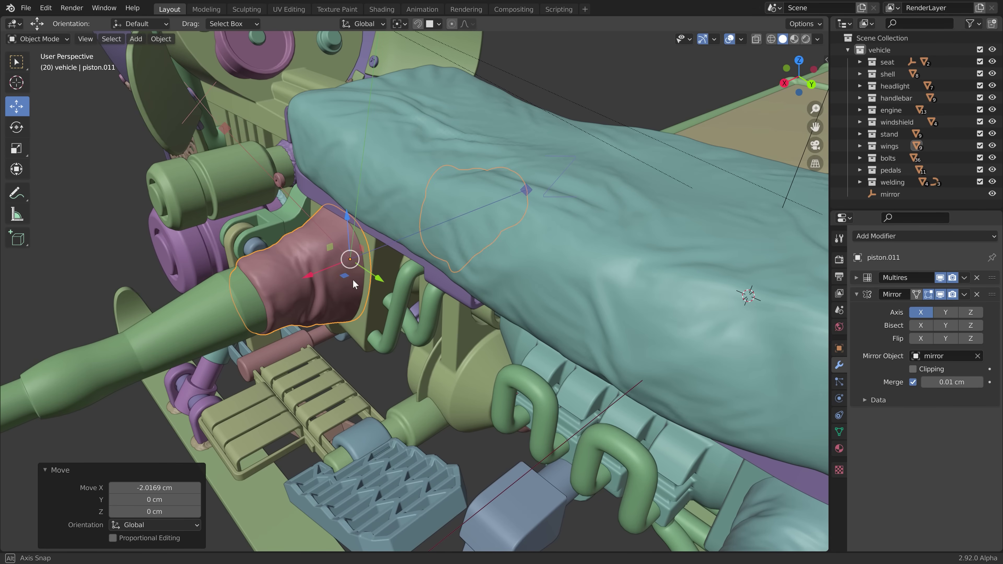
{"action": "mouse_move", "coordinate": [354, 280]}
{"action": "middle_mouse_down"}
{"action": "mouse_move", "coordinate": [330, 273]}
{"action": "mouse_move", "coordinate": [338, 275]}
{"action": "middle_mouse_up"}
{"action": "left_click_drag", "start_coordinate": [323, 267], "coordinate": [317, 272]}
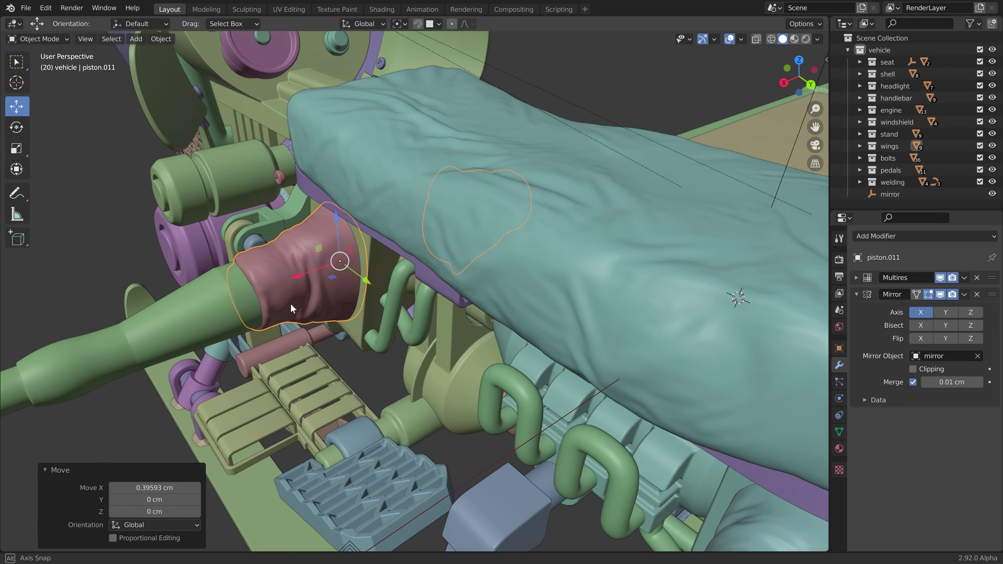
Try freely rotating the front wing's sleeve around its moved origin
{"action": "middle_click_drag", "start_coordinate": [291, 309], "coordinate": [330, 304]}
{"action": "key", "text": "r"}
{"action": "key", "text": "r"}
{"action": "right_click", "coordinate": [353, 336]}
Duplicate the green cylinder in front of the front wing's sleeve and place the copy beside the engine above the pedals
{"action": "scroll", "coordinate": [353, 335], "scroll_direction": "down", "scroll_amount": 2}
{"action": "middle_click_drag", "start_coordinate": [354, 338], "coordinate": [394, 338]}
{"action": "left_click", "coordinate": [250, 243]}
{"action": "scroll", "coordinate": [250, 243], "scroll_direction": "up", "scroll_amount": 1}
{"action": "middle_click_drag", "start_coordinate": [250, 243], "coordinate": [297, 240]}
{"action": "scroll", "coordinate": [288, 247], "scroll_direction": "up", "scroll_amount": 2}
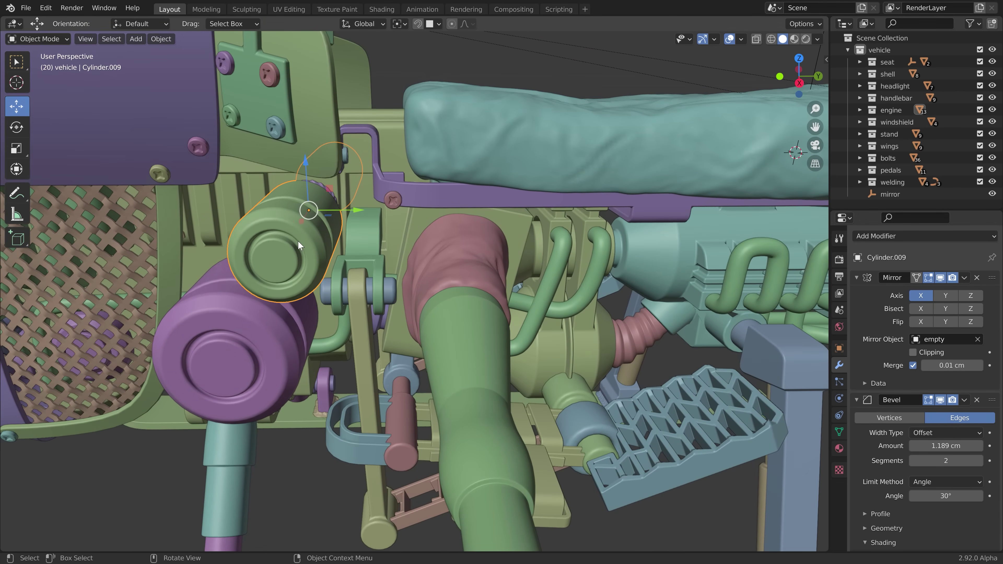
{"action": "scroll", "coordinate": [297, 241], "scroll_direction": "down", "scroll_amount": 2}
{"action": "key", "text": "shift+d"}
{"action": "left_click", "coordinate": [495, 281]}
{"action": "middle_click_drag", "start_coordinate": [529, 288], "coordinate": [440, 277]}
{"action": "key", "text": "g"}
{"action": "left_click", "coordinate": [456, 321]}
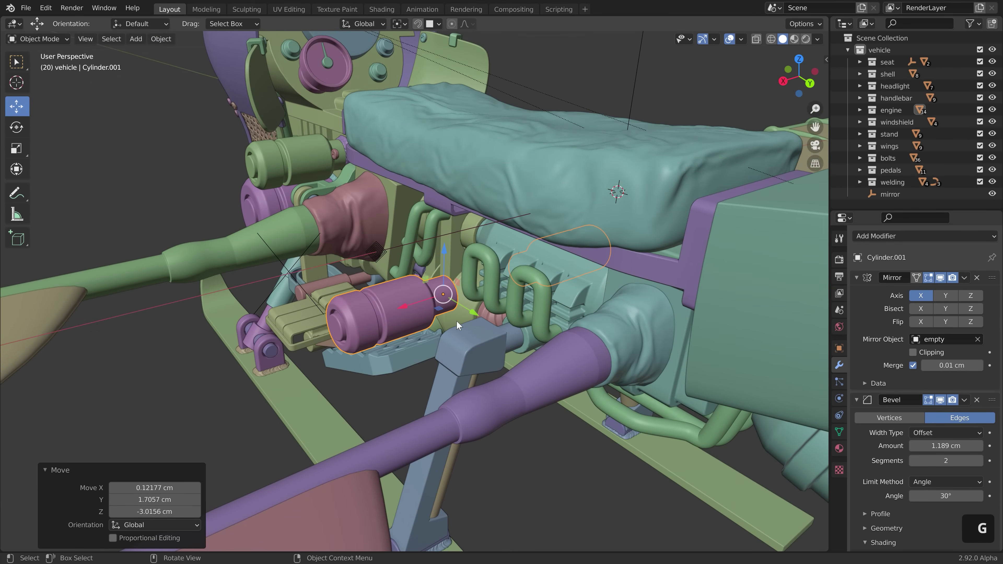
Scale the duplicated cylinder to 0.569, then rotate it around Y and position it against the engine
{"action": "key", "text": "s"}
{"action": "left_click", "coordinate": [451, 326]}
{"action": "middle_click_drag", "start_coordinate": [451, 326], "coordinate": [513, 272]}
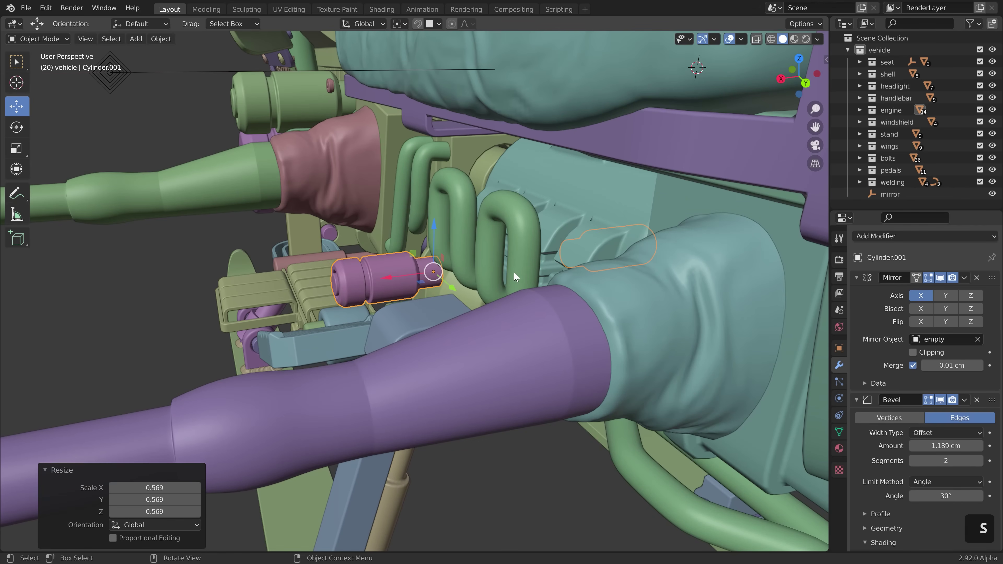
{"action": "key", "text": "r"}
{"action": "key", "text": "y"}
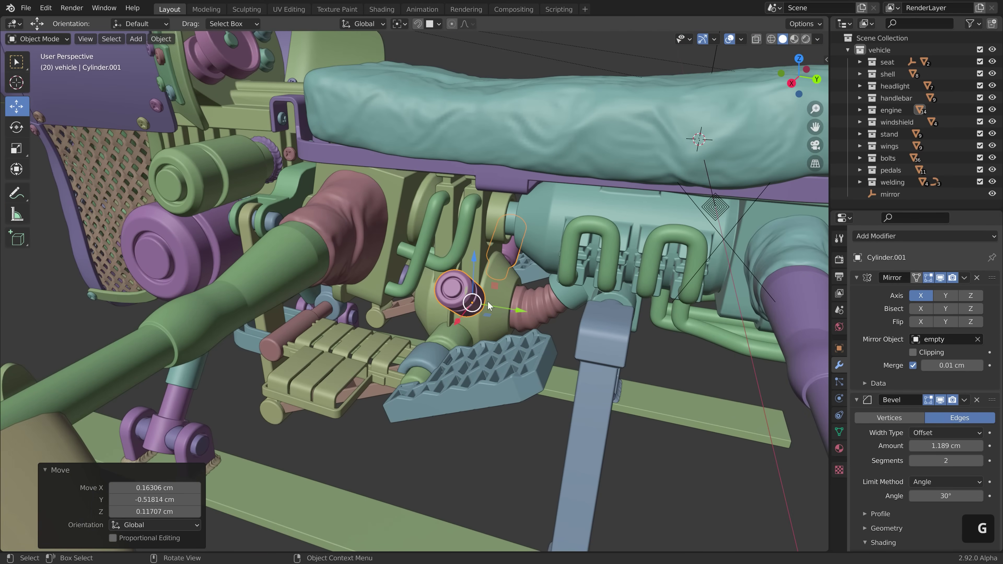
Enter Edit Mode on the small duplicated cylinder and return to Object Mode
{"action": "middle_click_drag", "start_coordinate": [471, 299], "coordinate": [425, 275]}
{"action": "scroll", "coordinate": [415, 278], "scroll_direction": "up", "scroll_amount": 2}
{"action": "key", "text": "Tab"}
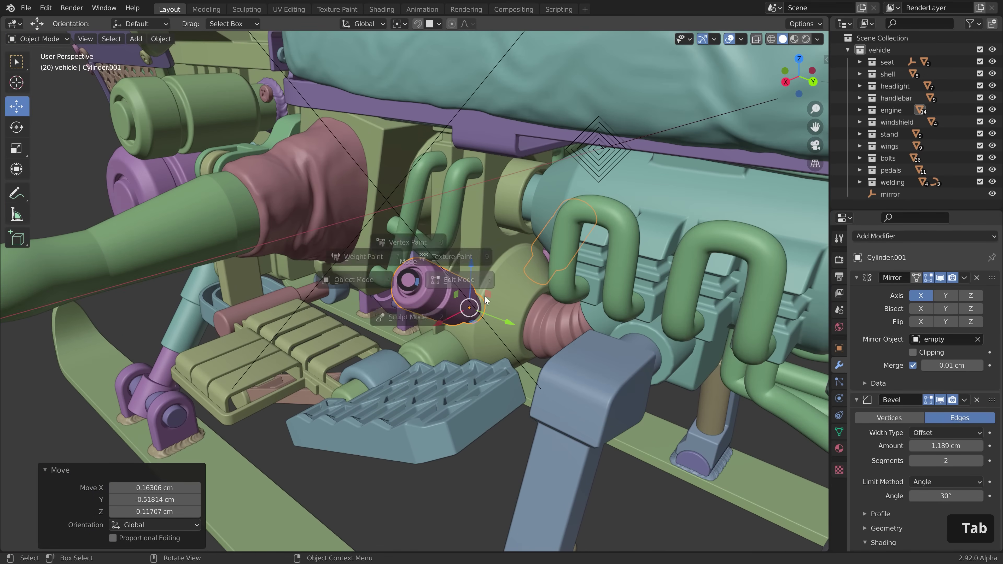
{"action": "left_click", "coordinate": [484, 295]}
{"action": "key", "text": "Tab"}
{"action": "left_click", "coordinate": [385, 294]}
{"action": "scroll", "coordinate": [425, 311], "scroll_direction": "down", "scroll_amount": 2}
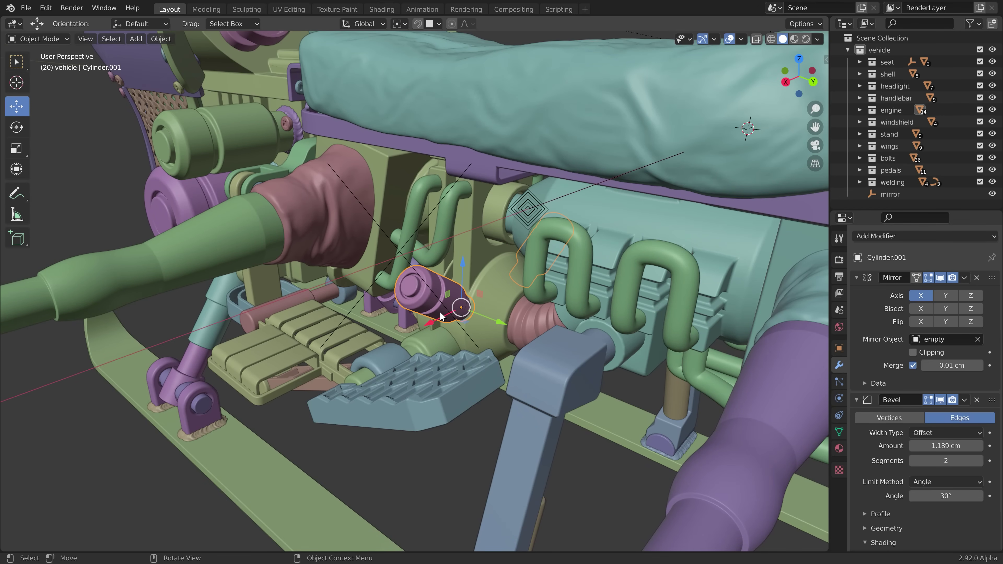
Add a cube at the world origin, scale it to 0.160 and shrink it once more
{"action": "scroll", "coordinate": [366, 268], "scroll_direction": "down", "scroll_amount": 6}
{"action": "middle_click_drag", "start_coordinate": [367, 268], "coordinate": [392, 332], "text": "shift"}
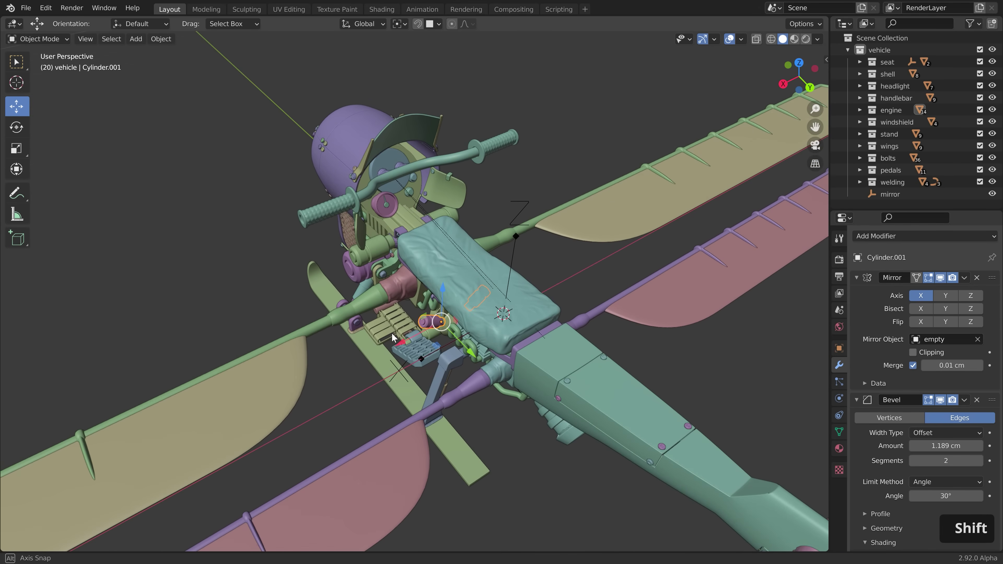
{"action": "key", "text": "shift+a"}
{"action": "mouse_move", "coordinate": [361, 208]}
{"action": "left_click", "coordinate": [462, 220]}
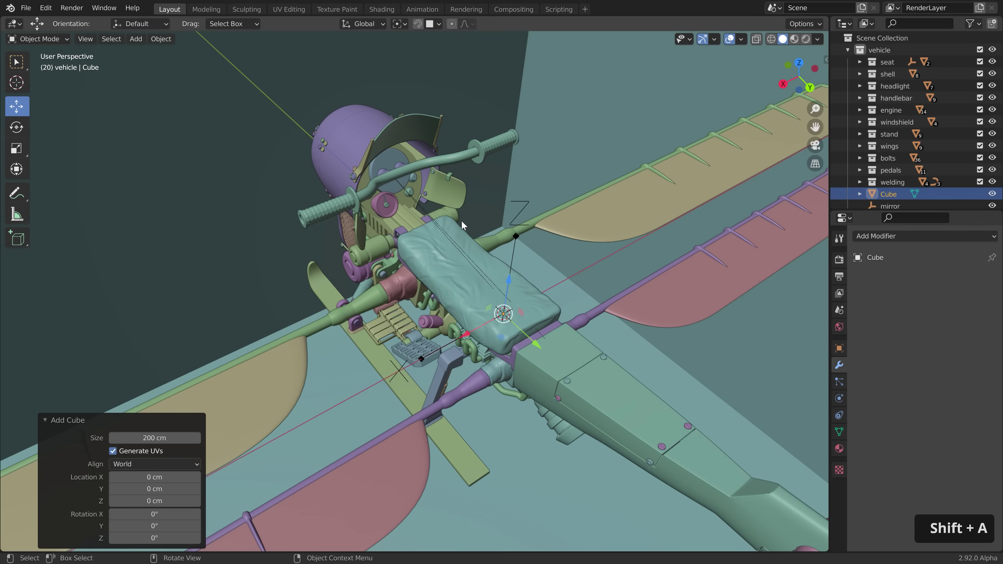
{"action": "key", "text": "s"}
{"action": "left_click", "coordinate": [524, 349]}
{"action": "key", "text": "s"}
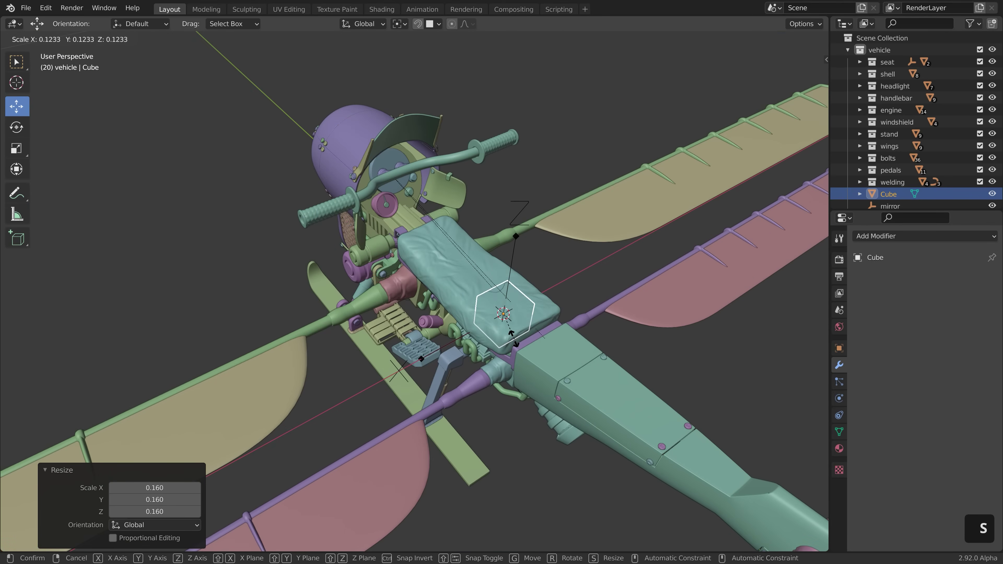
{"action": "left_click", "coordinate": [527, 358]}
Move the cube out beside the front wing's sleeve, about 11.2 cm along X, -3.2 cm along Y and -1.1 cm along Z
{"action": "middle_click_drag", "start_coordinate": [530, 374], "coordinate": [506, 337]}
{"action": "key", "text": "g"}
{"action": "left_click", "coordinate": [399, 333]}
{"action": "scroll", "coordinate": [399, 333], "scroll_direction": "up", "scroll_amount": 4}
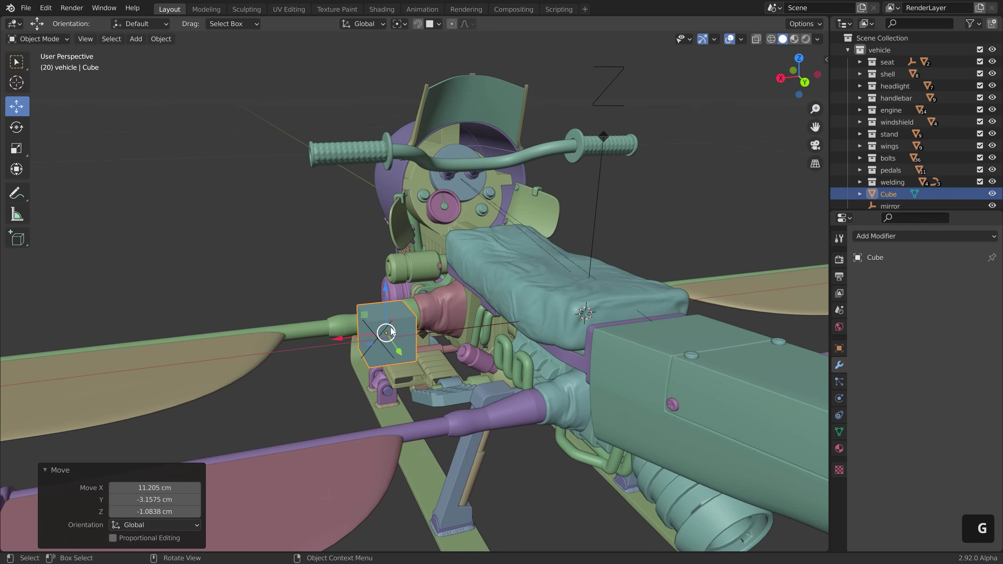
Add a Mirror modifier to the cube with the mirror empty as its Mirror Object
{"action": "key", "text": "q"}
{"action": "left_click", "coordinate": [399, 332]}
{"action": "left_click", "coordinate": [943, 339]}
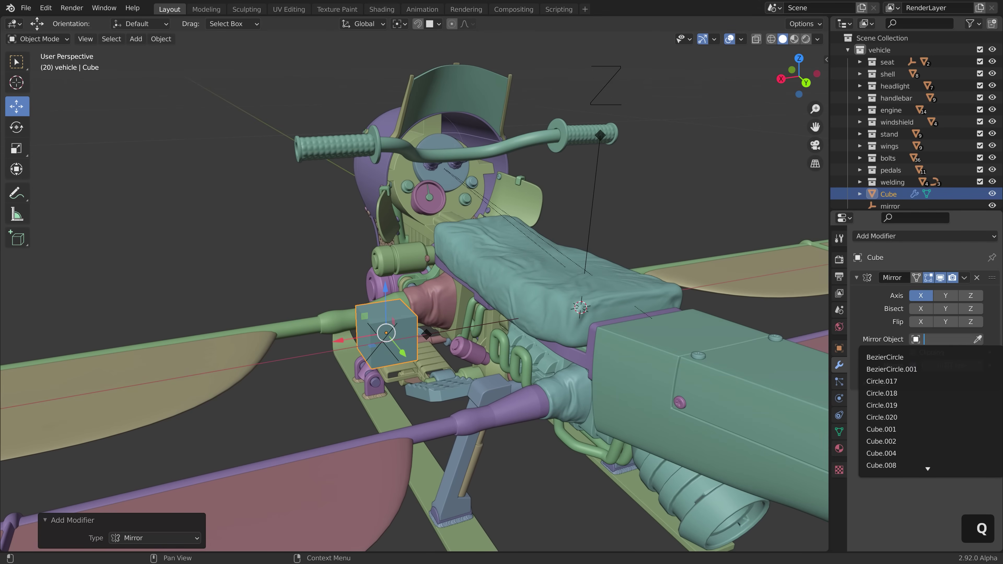
{"action": "type", "text": "m"}
{"action": "key", "text": "Return"}
{"action": "scroll", "coordinate": [473, 307], "scroll_direction": "up", "scroll_amount": 1}
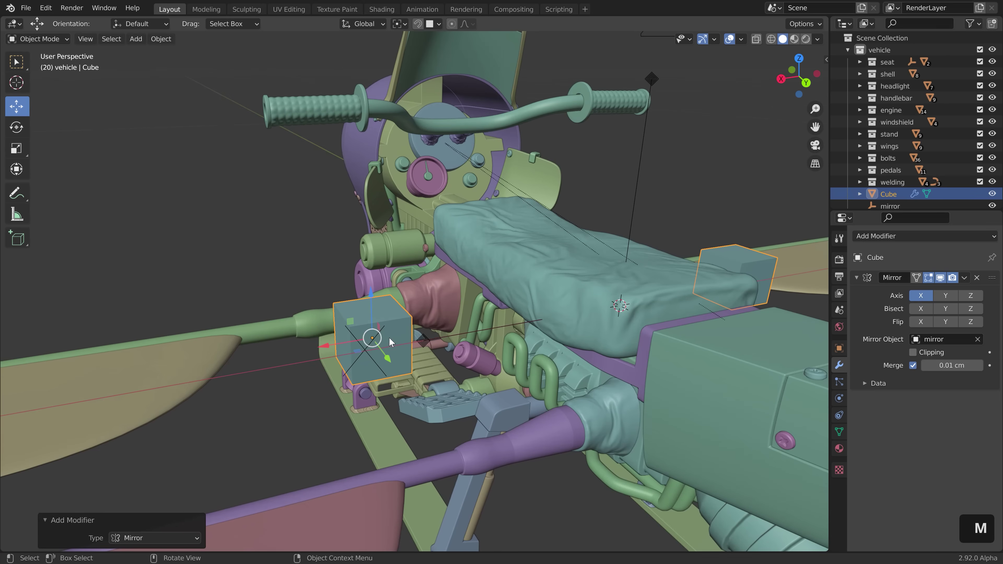
Move the mirrored cube back to the sleeve at the rear wing pole's base
{"action": "key", "text": "g"}
{"action": "left_click", "coordinate": [557, 385]}
{"action": "middle_click_drag", "start_coordinate": [663, 389], "coordinate": [627, 372]}
{"action": "key", "text": "g"}
{"action": "left_click", "coordinate": [604, 381]}
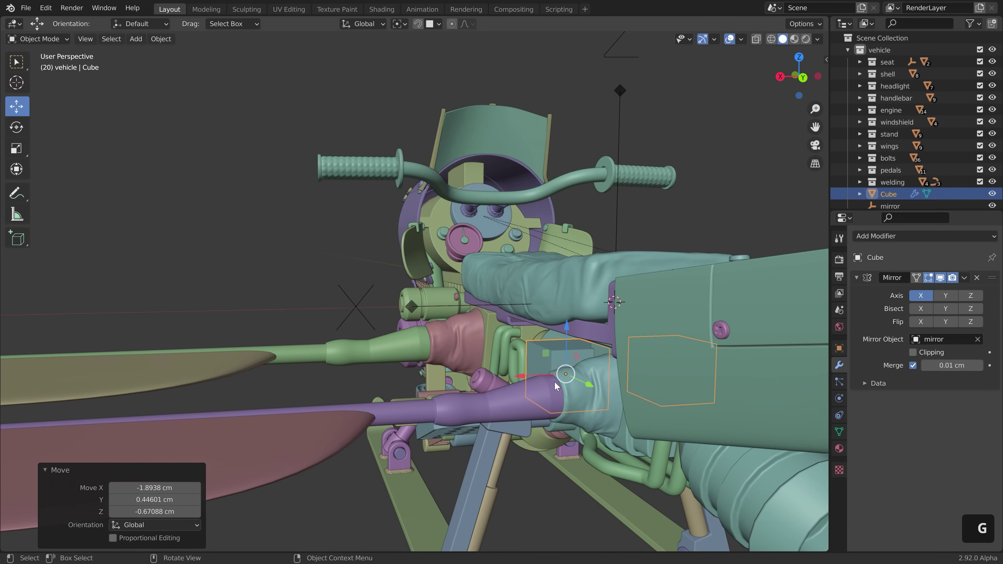
Scale the mirrored cube along Y and reposition it on the vehicle
{"action": "middle_click_drag", "start_coordinate": [554, 383], "coordinate": [644, 402]}
{"action": "key", "text": "s"}
{"action": "key", "text": "y"}
{"action": "left_click", "coordinate": [706, 415]}
{"action": "middle_click_drag", "start_coordinate": [707, 416], "coordinate": [569, 358]}
{"action": "key", "text": "g"}
{"action": "left_click", "coordinate": [639, 430]}
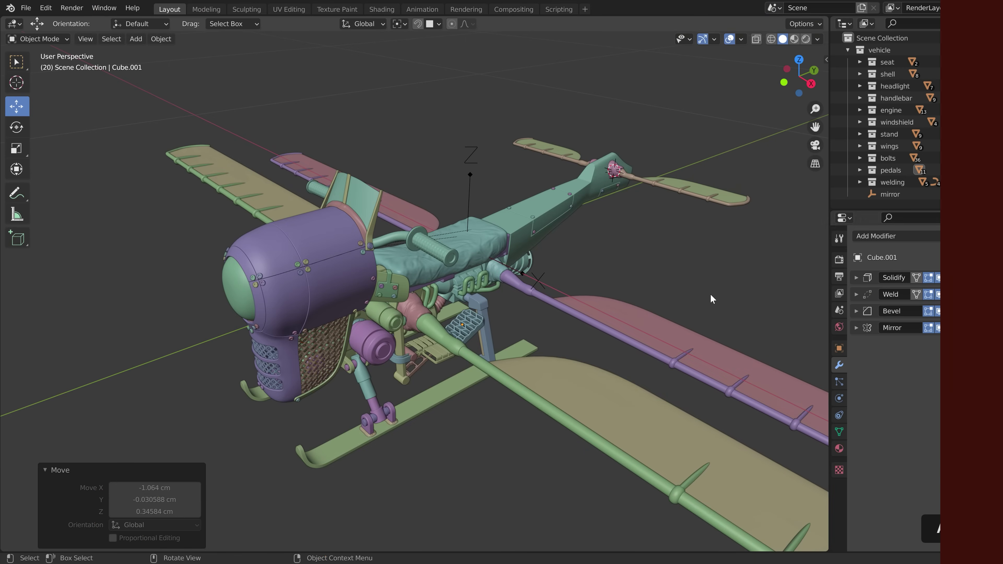
Select the mirror empty to examine its position at the vehicle's centre
{"action": "left_click", "coordinate": [890, 194]}
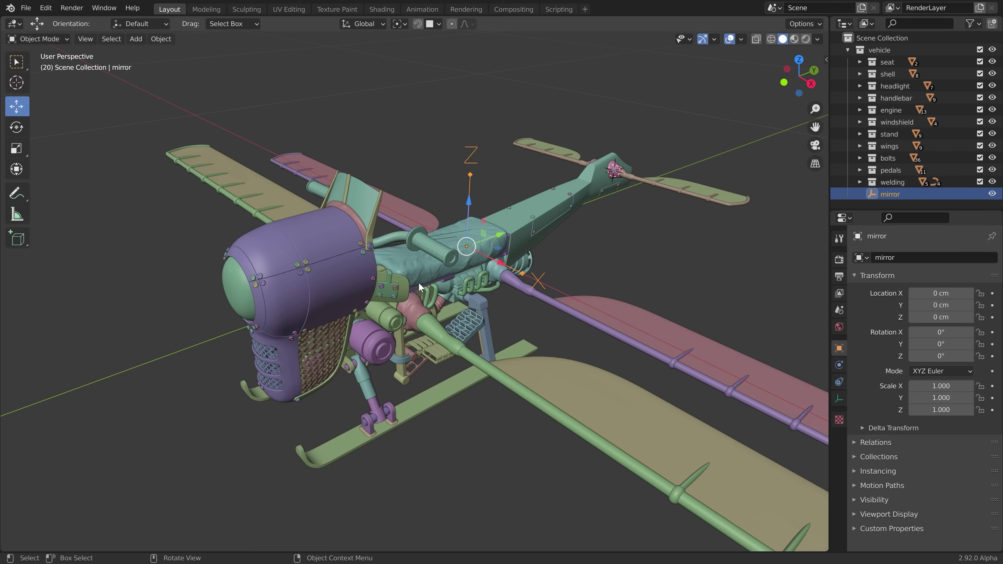
{"action": "middle_click_drag", "start_coordinate": [479, 281], "coordinate": [369, 261]}
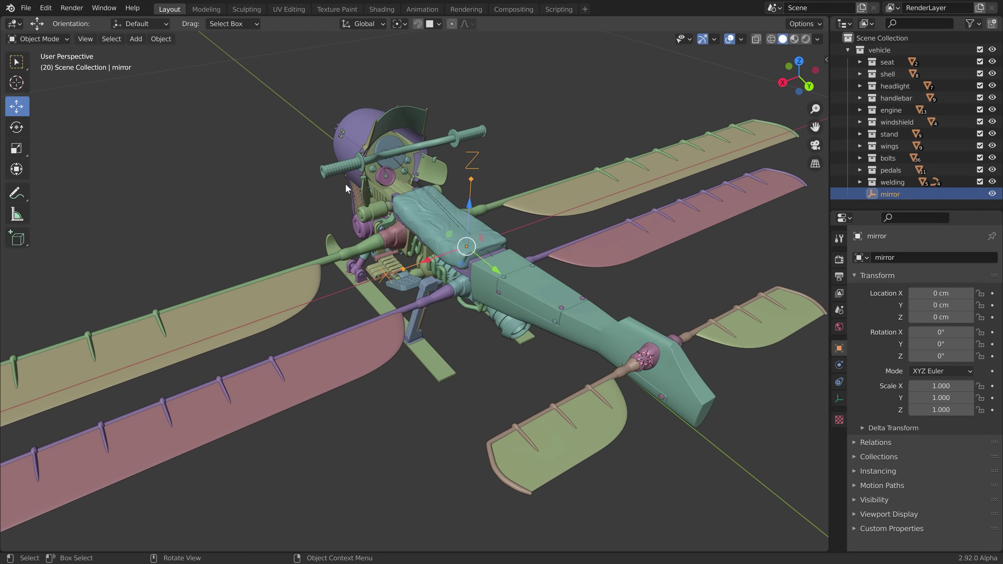
{"action": "scroll", "coordinate": [449, 221], "scroll_direction": "up", "scroll_amount": 2}
Apply the Mirror modifier of the engine's bent green pipes and collapse their Skin and final Subdivision modifiers
{"action": "left_click", "coordinate": [441, 296]}
{"action": "scroll", "coordinate": [436, 305], "scroll_direction": "up", "scroll_amount": 2}
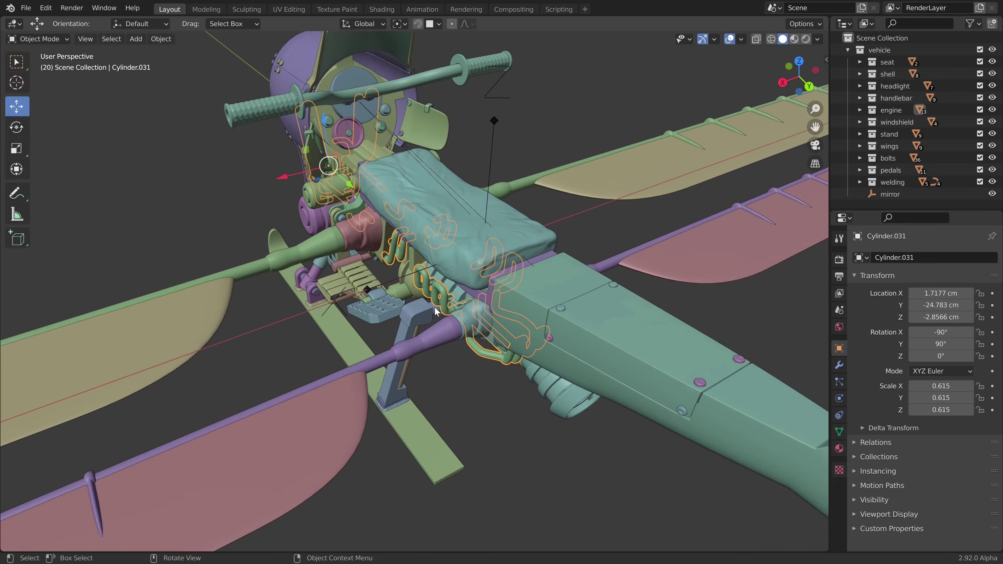
{"action": "middle_click_drag", "start_coordinate": [434, 307], "coordinate": [454, 304]}
{"action": "key", "text": "a"}
{"action": "scroll", "coordinate": [454, 277], "scroll_direction": "up", "scroll_amount": 2}
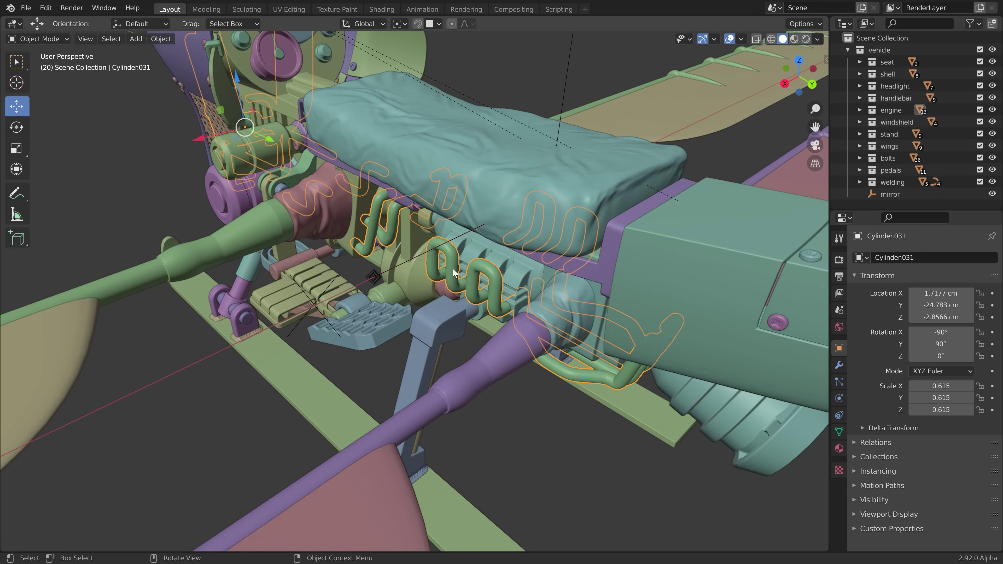
{"action": "left_click", "coordinate": [839, 365]}
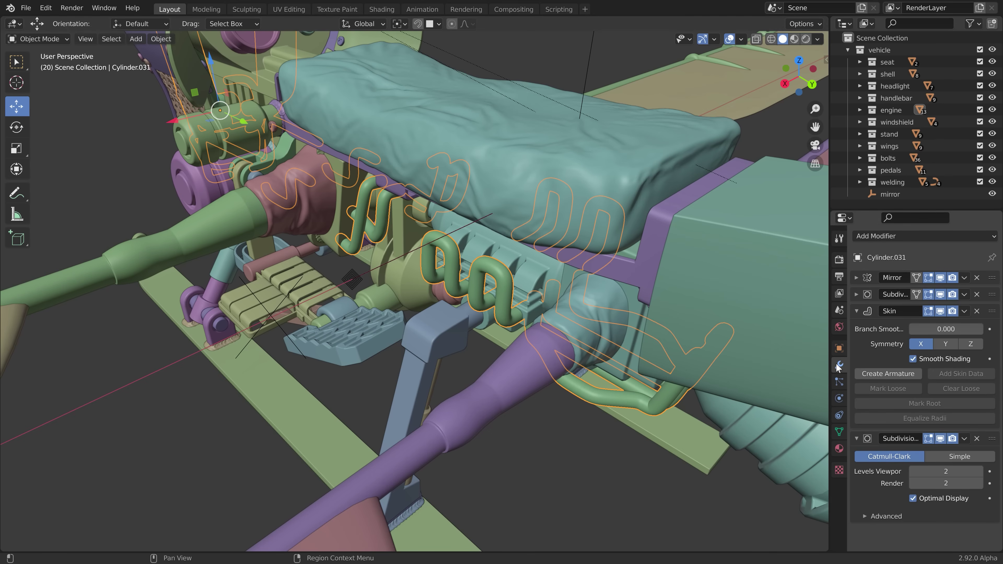
{"action": "left_click", "coordinate": [964, 278]}
{"action": "key", "text": "ctrl"}
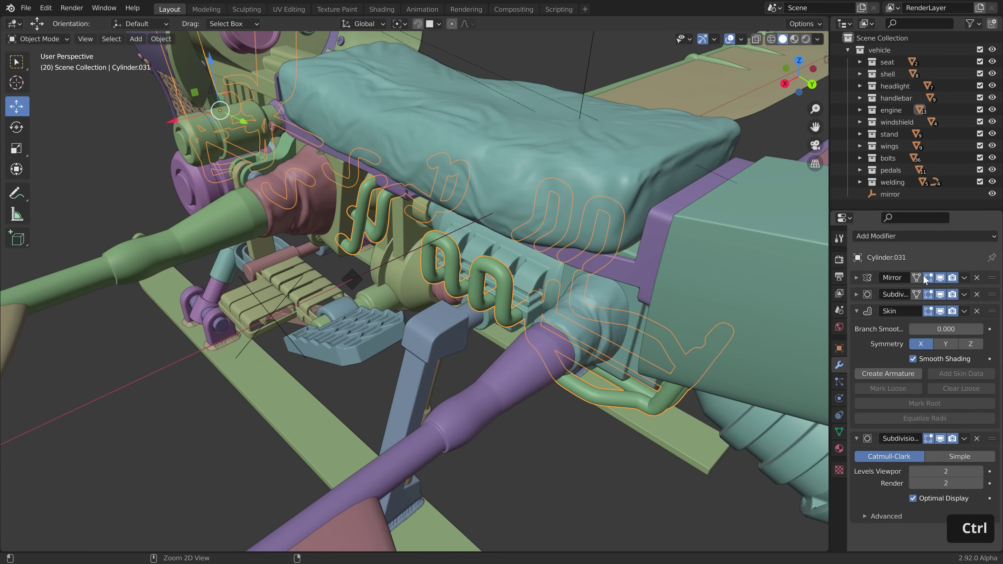
{"action": "key", "text": "ctrl+a"}
{"action": "left_click", "coordinate": [856, 295]}
{"action": "left_click", "coordinate": [856, 310]}
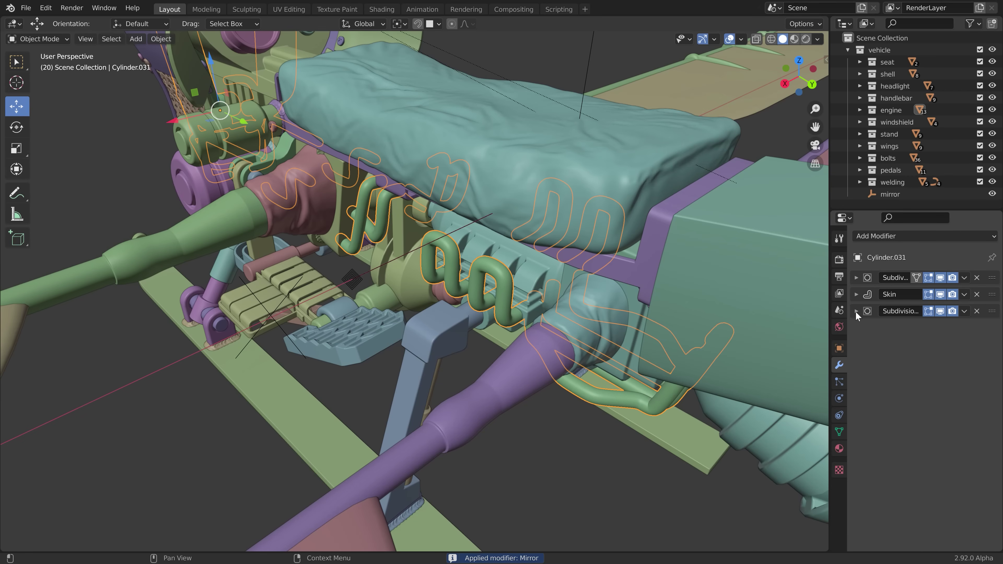
Select and deselect the mirror empty, then snap the 3D cursor to the world origin
{"action": "scroll", "coordinate": [499, 303], "scroll_direction": "down", "scroll_amount": 4}
{"action": "left_click", "coordinate": [557, 199]}
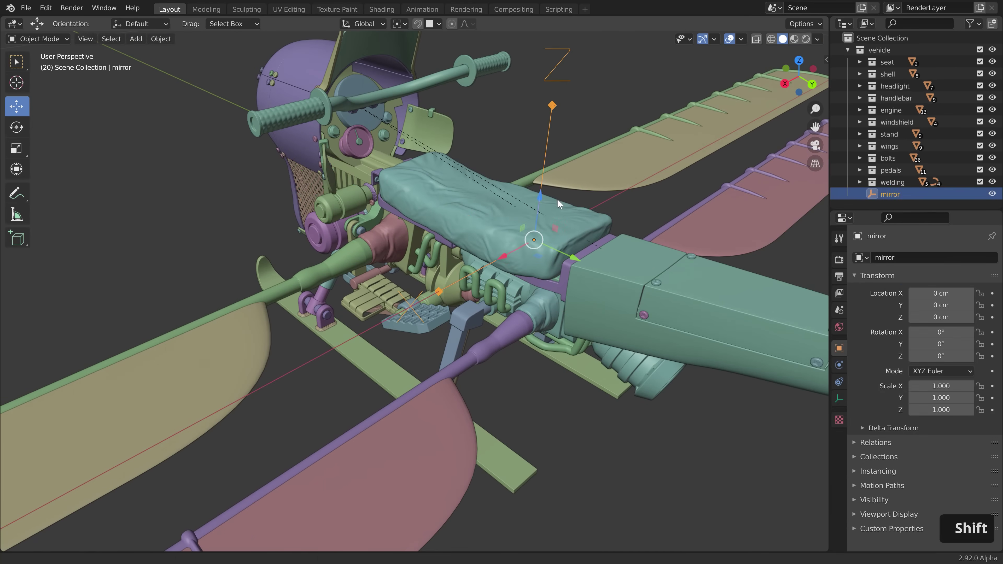
{"action": "middle_click_drag", "start_coordinate": [557, 199], "coordinate": [523, 274], "text": "shift"}
{"action": "scroll", "coordinate": [517, 278], "scroll_direction": "down", "scroll_amount": 1}
{"action": "key", "text": "a"}
{"action": "scroll", "coordinate": [486, 310], "scroll_direction": "down", "scroll_amount": 2}
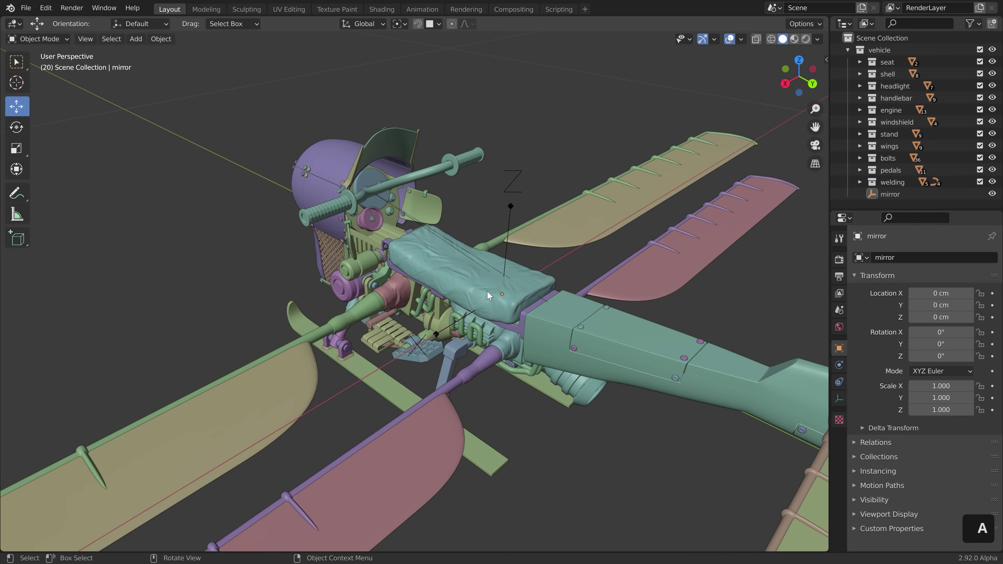
{"action": "key", "text": "shift+s"}
{"action": "left_click", "coordinate": [397, 307]}
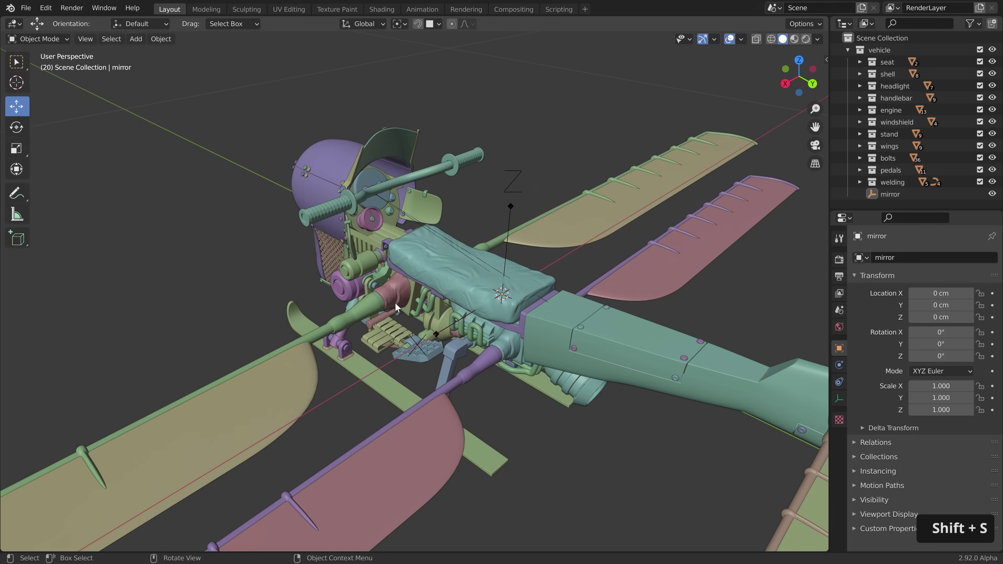
Add a cube-shaped empty at the world origin
{"action": "key", "text": "shift+a"}
{"action": "mouse_move", "coordinate": [547, 385]}
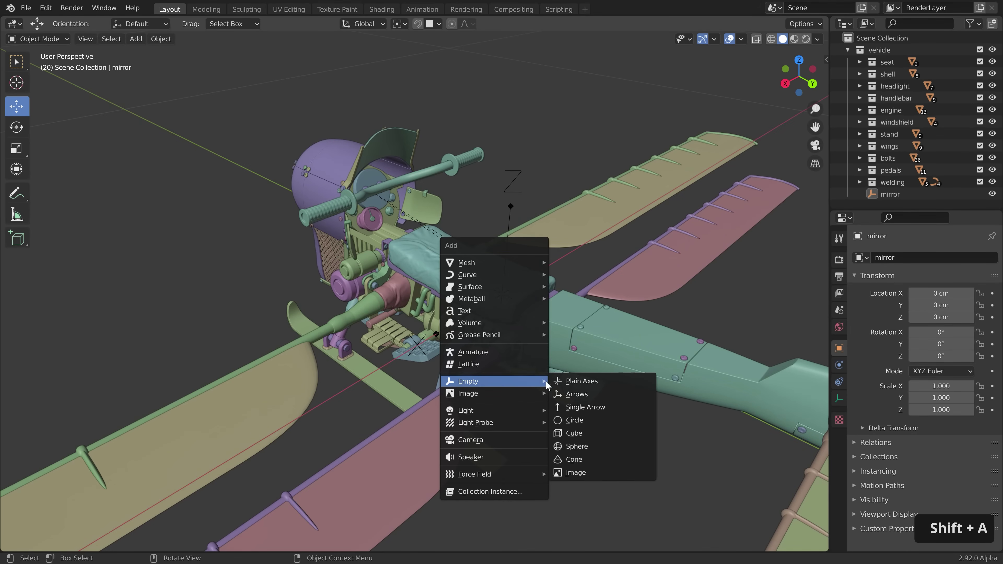
{"action": "left_click", "coordinate": [572, 433]}
{"action": "middle_click_drag", "start_coordinate": [572, 433], "coordinate": [564, 346]}
Parent all the vehicle's objects to the cube empty using Object (Keep Transform)
{"action": "key", "text": "a"}
{"action": "scroll", "coordinate": [490, 194], "scroll_direction": "up", "scroll_amount": 4}
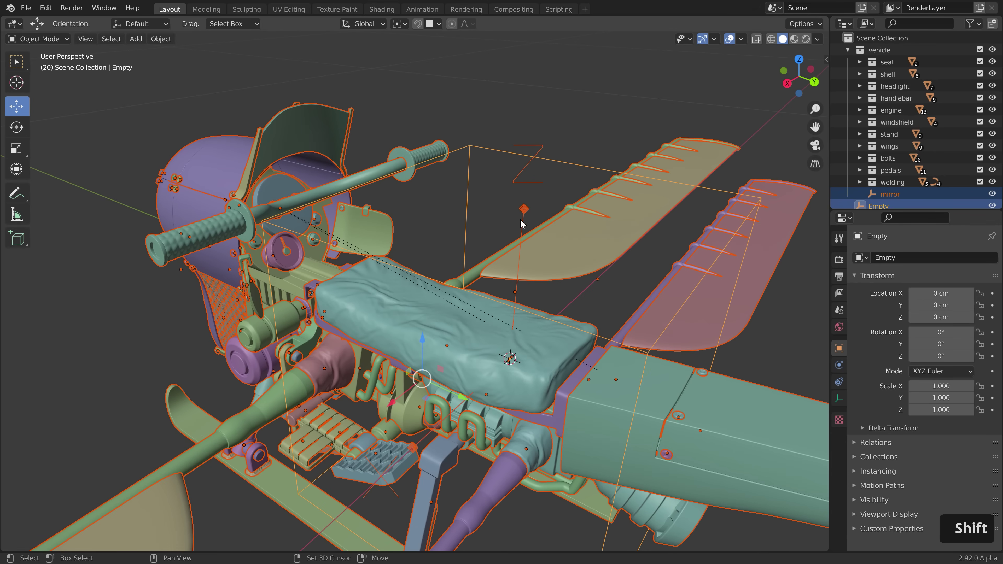
{"action": "left_click", "coordinate": [470, 147], "text": "shift"}
{"action": "left_click", "coordinate": [470, 146], "text": "shift"}
{"action": "scroll", "coordinate": [435, 262], "scroll_direction": "down", "scroll_amount": 1}
{"action": "scroll", "coordinate": [465, 302], "scroll_direction": "down", "scroll_amount": 1}
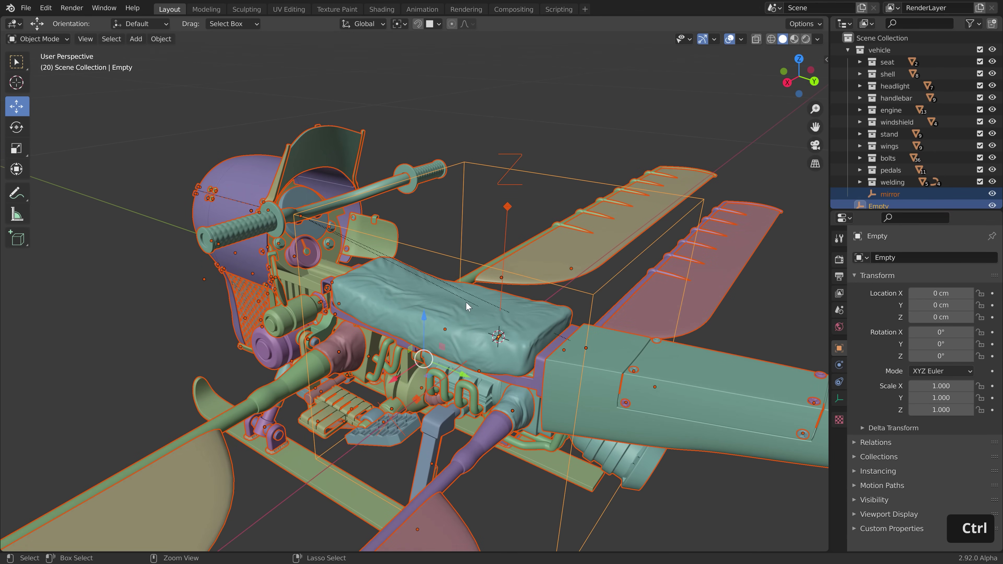
{"action": "key", "text": "ctrl+p"}
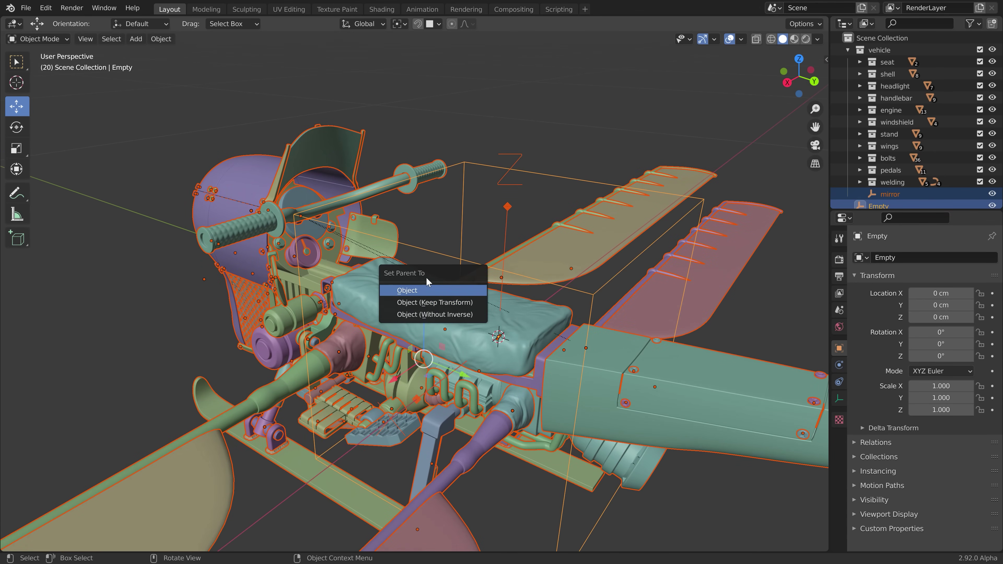
{"action": "left_click", "coordinate": [430, 304]}
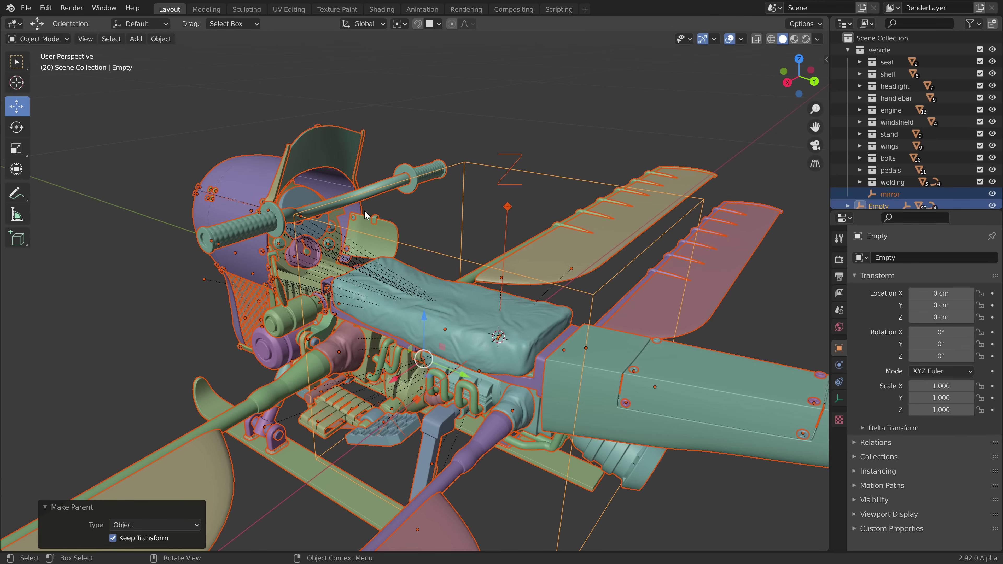
Try rotating freely and moving the cube empty together with the parented vehicle, cancelling both transforms
{"action": "left_click", "coordinate": [466, 166]}
{"action": "scroll", "coordinate": [465, 162], "scroll_direction": "down", "scroll_amount": 2}
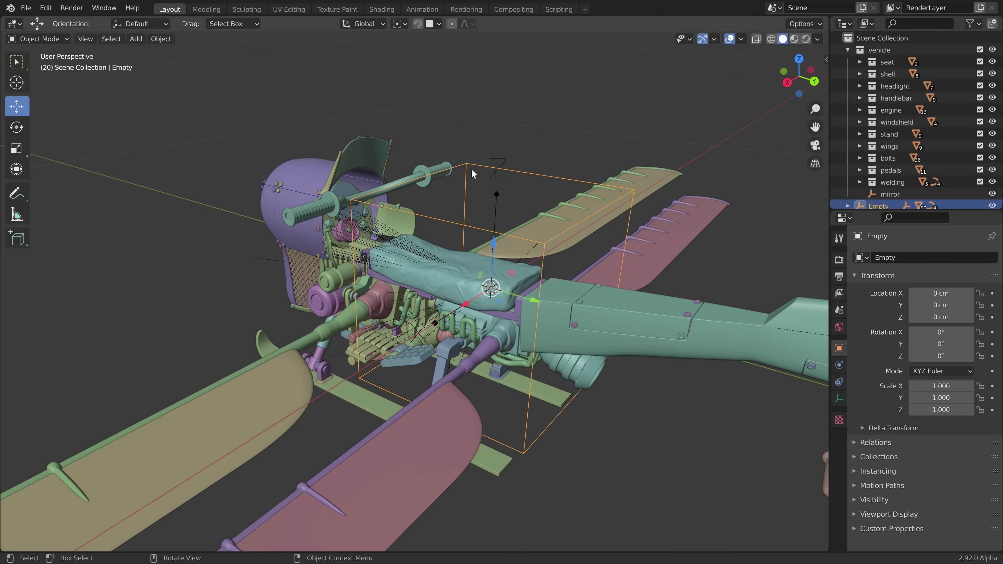
{"action": "scroll", "coordinate": [496, 216], "scroll_direction": "up", "scroll_amount": 2}
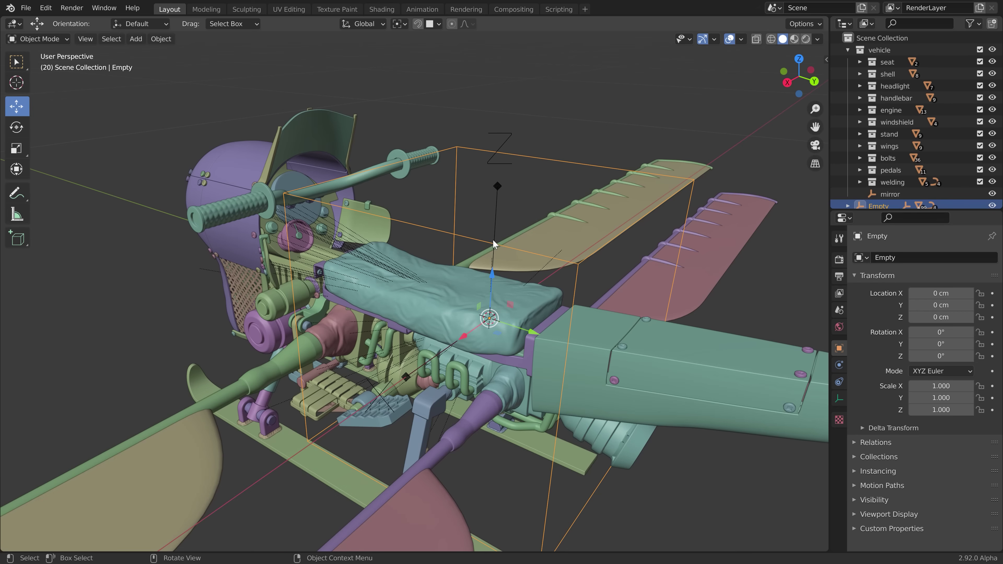
{"action": "middle_click_drag", "start_coordinate": [493, 239], "coordinate": [529, 253]}
{"action": "key", "text": "r"}
{"action": "key", "text": "r"}
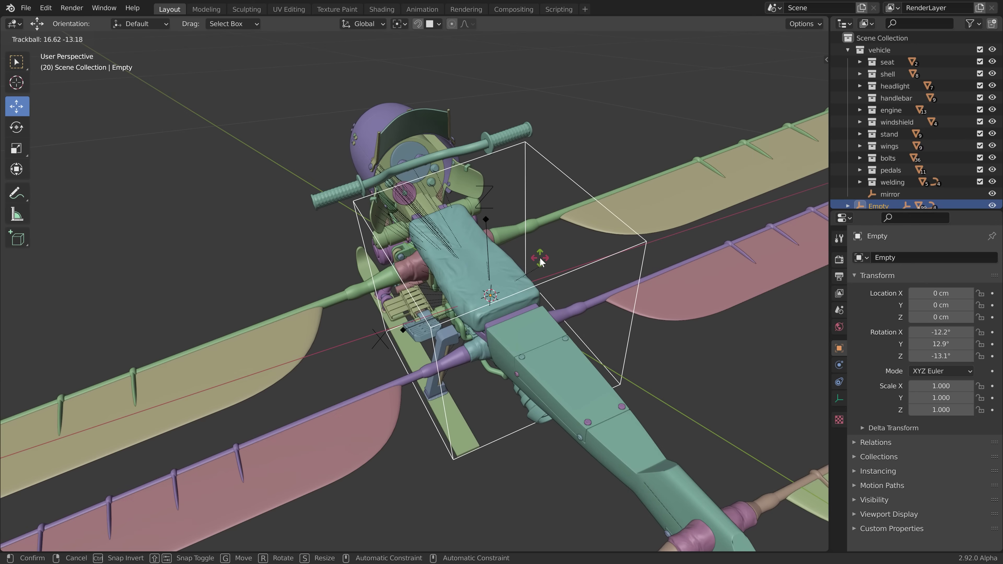
{"action": "right_click", "coordinate": [540, 257]}
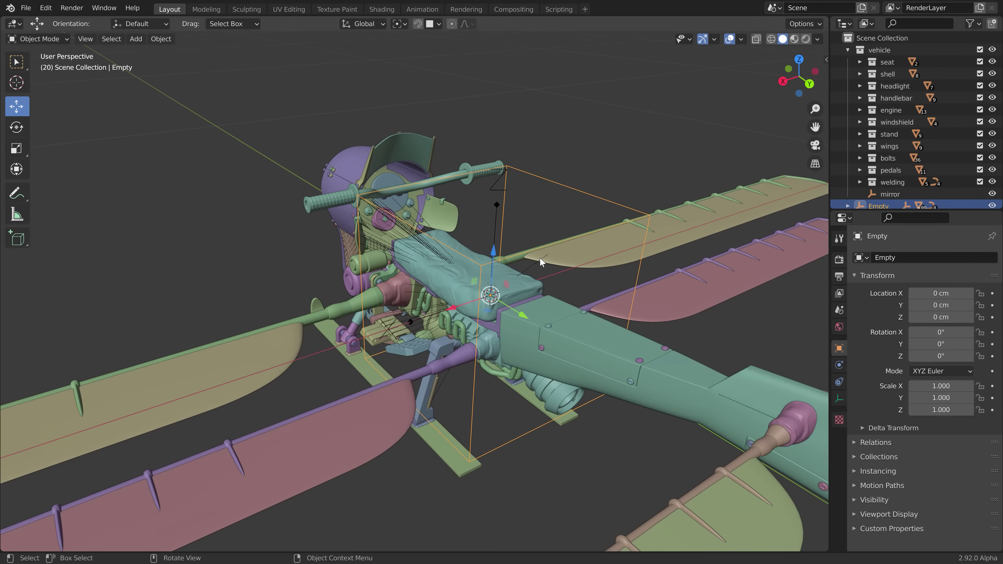
{"action": "key", "text": "g"}
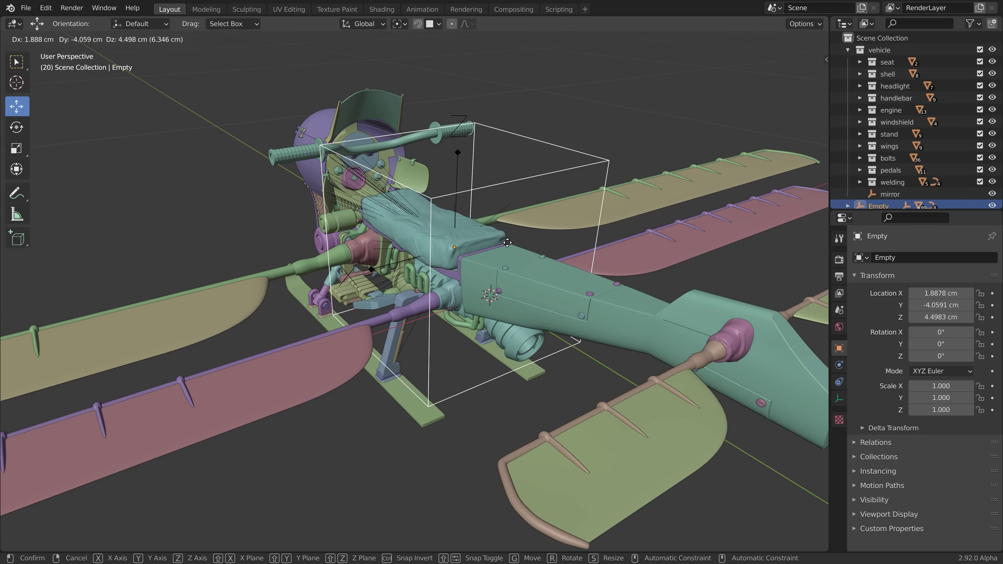
{"action": "right_click", "coordinate": [526, 246]}
Undo the parenting and the creation of the cube empty
{"action": "key", "text": "ctrl+z"}
{"action": "key", "text": "ctrl+z"}
{"action": "key", "text": "ctrl+z"}
Remove the Mirror modifiers from the front wing's red joint, green frame and yellow membrane
{"action": "scroll", "coordinate": [524, 259], "scroll_direction": "up", "scroll_amount": 2}
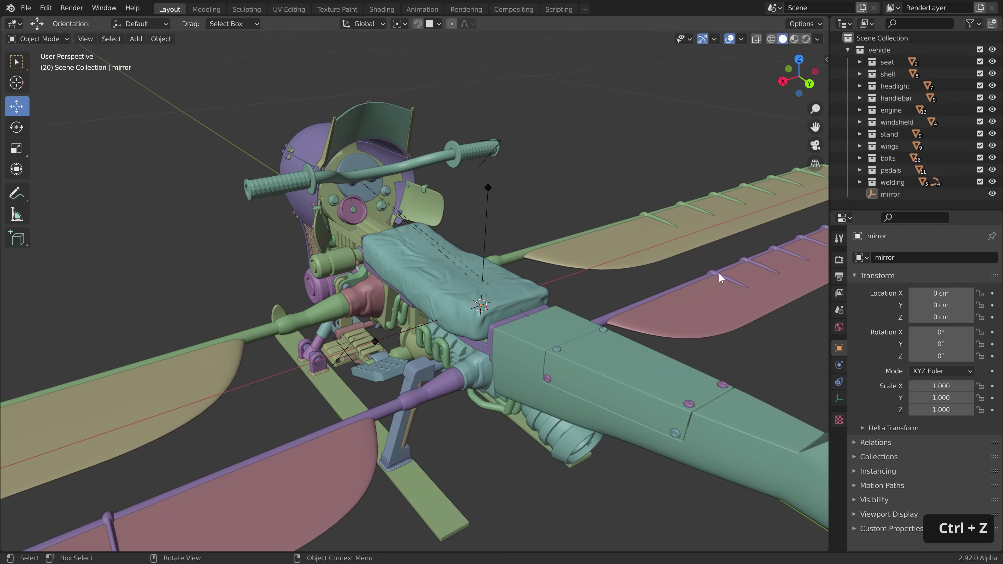
{"action": "left_click", "coordinate": [883, 275]}
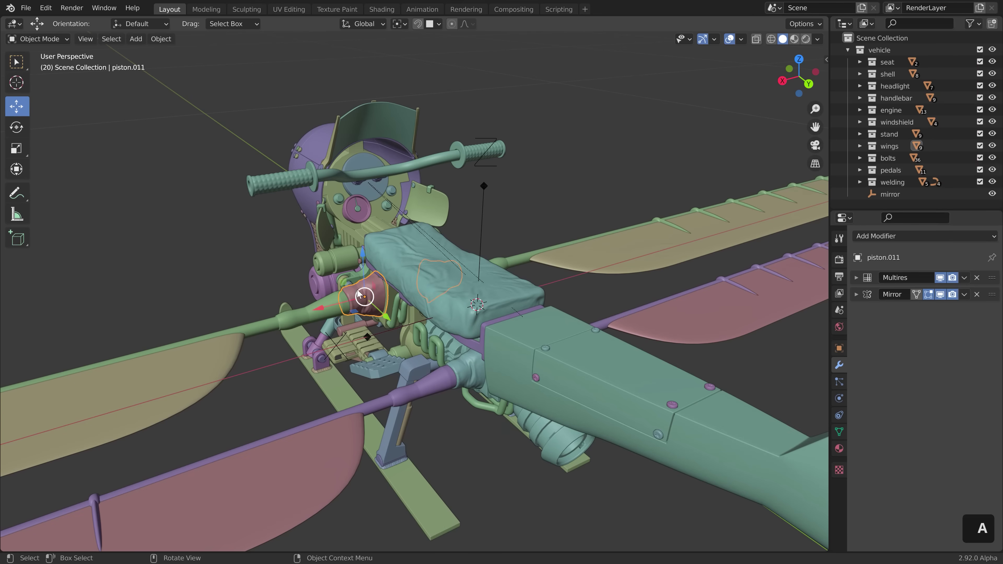
{"action": "scroll", "coordinate": [357, 296], "scroll_direction": "up", "scroll_amount": 3}
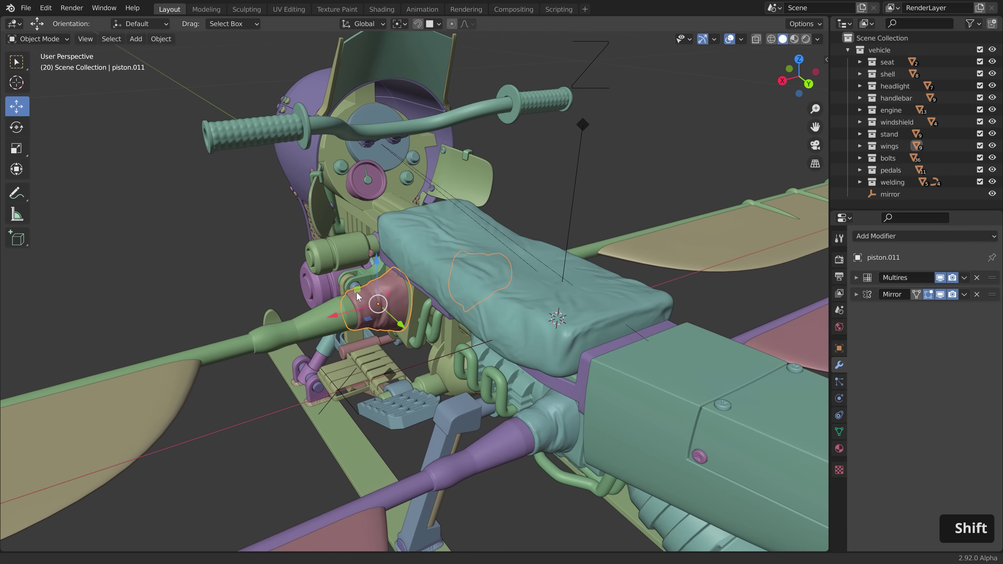
{"action": "middle_click_drag", "start_coordinate": [356, 293], "coordinate": [360, 294], "text": "shift"}
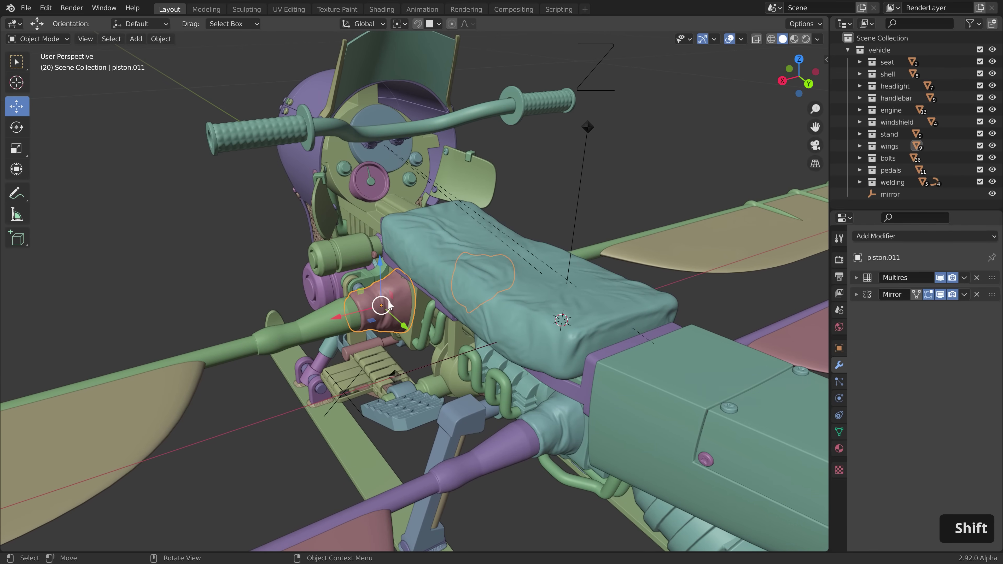
{"action": "left_click", "coordinate": [978, 294]}
{"action": "left_click", "coordinate": [289, 331]}
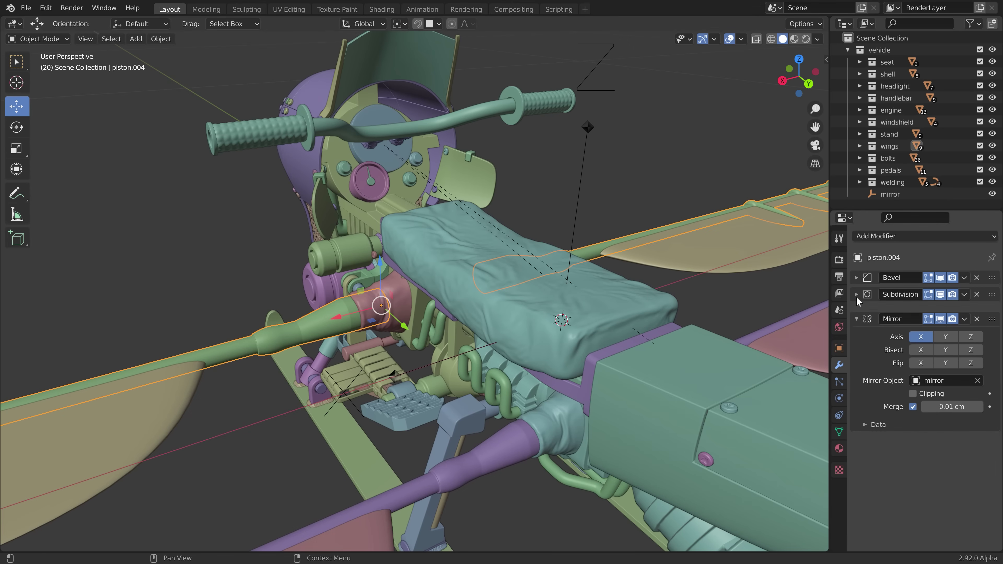
{"action": "left_click_drag", "start_coordinate": [856, 298], "coordinate": [856, 310]}
{"action": "left_click", "coordinate": [975, 310]}
{"action": "left_click", "coordinate": [124, 404]}
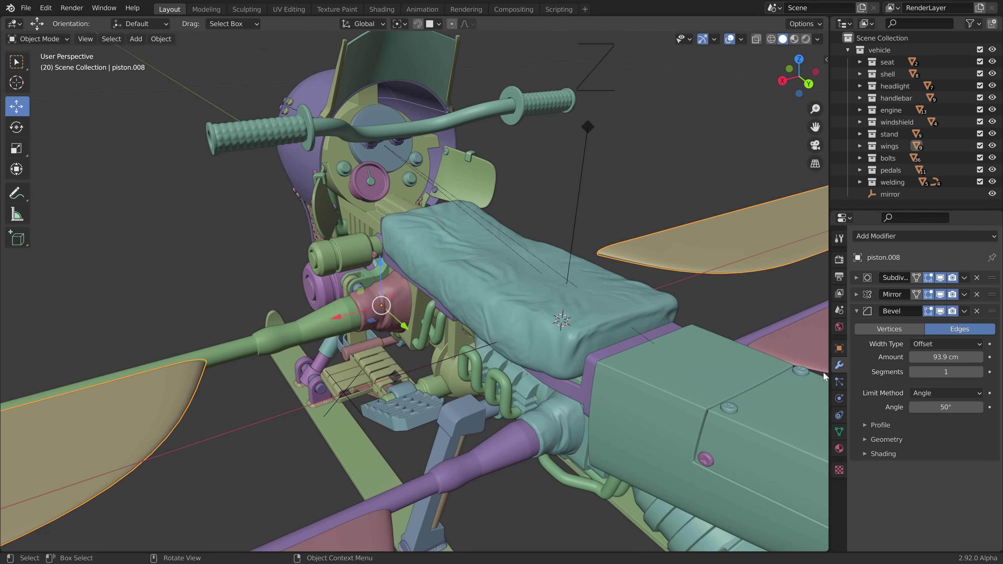
{"action": "left_click", "coordinate": [975, 295]}
{"action": "scroll", "coordinate": [276, 347], "scroll_direction": "down", "scroll_amount": 3}
Select the front wing's red joint, green frame and yellow membrane together, with the membrane active
{"action": "left_click", "coordinate": [123, 399]}
{"action": "middle_click_drag", "start_coordinate": [277, 347], "coordinate": [249, 347]}
{"action": "scroll", "coordinate": [356, 324], "scroll_direction": "up", "scroll_amount": 3}
{"action": "left_click", "coordinate": [422, 312]}
{"action": "middle_click_drag", "start_coordinate": [316, 331], "coordinate": [446, 338], "text": "shift"}
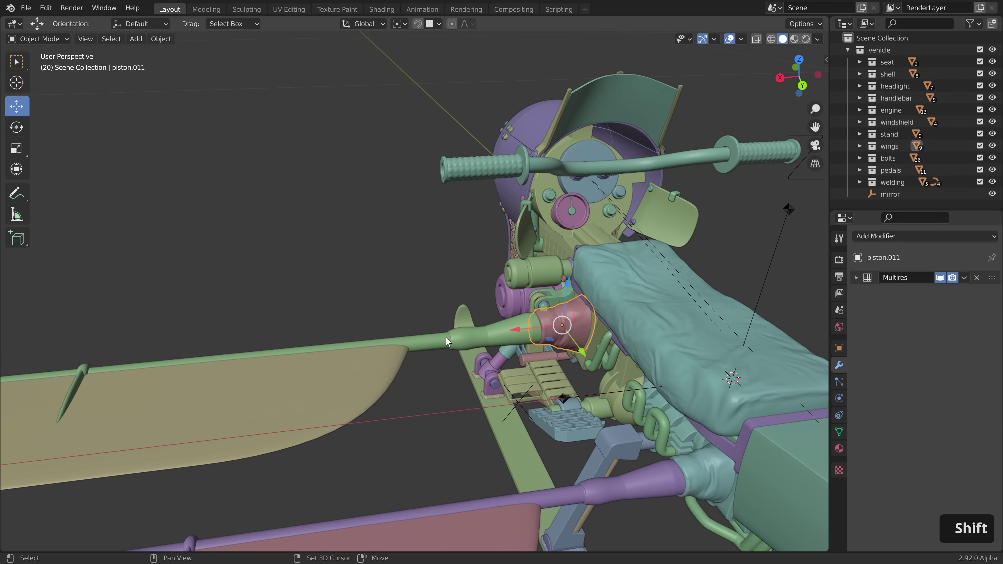
{"action": "left_click", "coordinate": [445, 340], "text": "shift"}
{"action": "left_click", "coordinate": [334, 394], "text": "shift"}
{"action": "scroll", "coordinate": [334, 397], "scroll_direction": "down", "scroll_amount": 5}
{"action": "middle_click_drag", "start_coordinate": [333, 396], "coordinate": [510, 371], "text": "shift"}
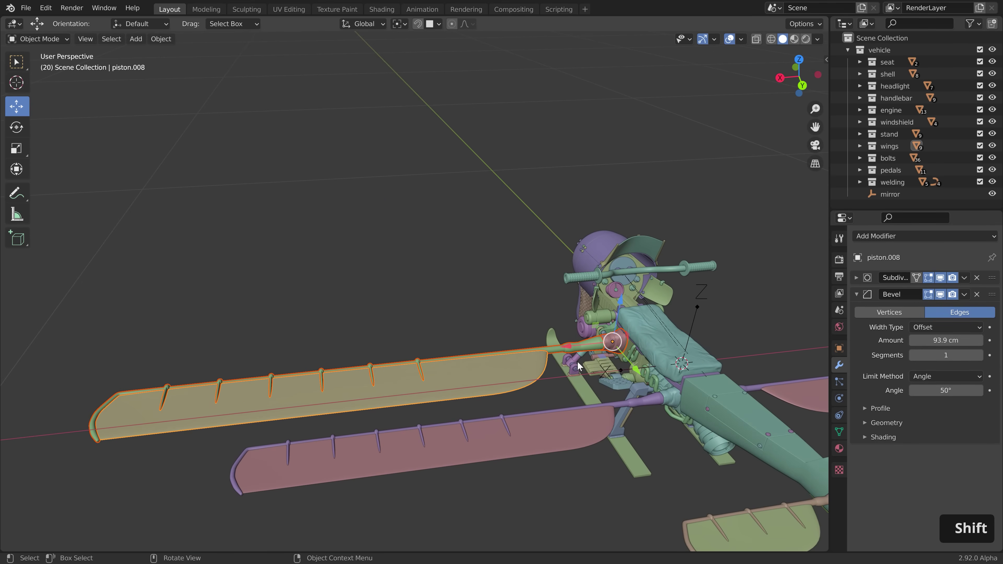
{"action": "scroll", "coordinate": [577, 362], "scroll_direction": "up", "scroll_amount": 5}
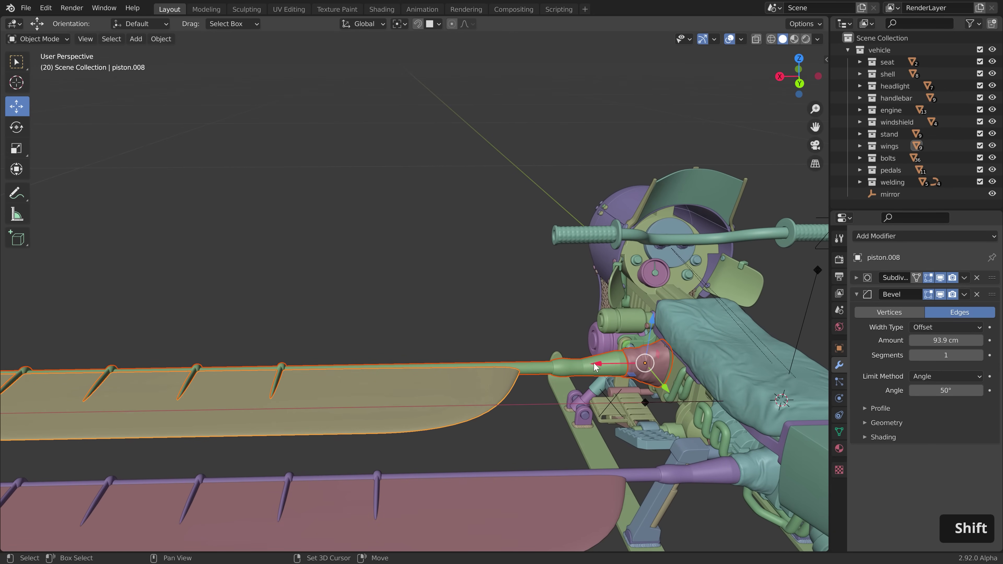
{"action": "middle_click_drag", "start_coordinate": [595, 367], "coordinate": [566, 361], "text": "shift"}
Make a linked duplicate of the selected wing parts, offset about 9.5 cm in X, -7.1 cm in Y and 17 cm in Z
{"action": "key", "text": "alt+d"}
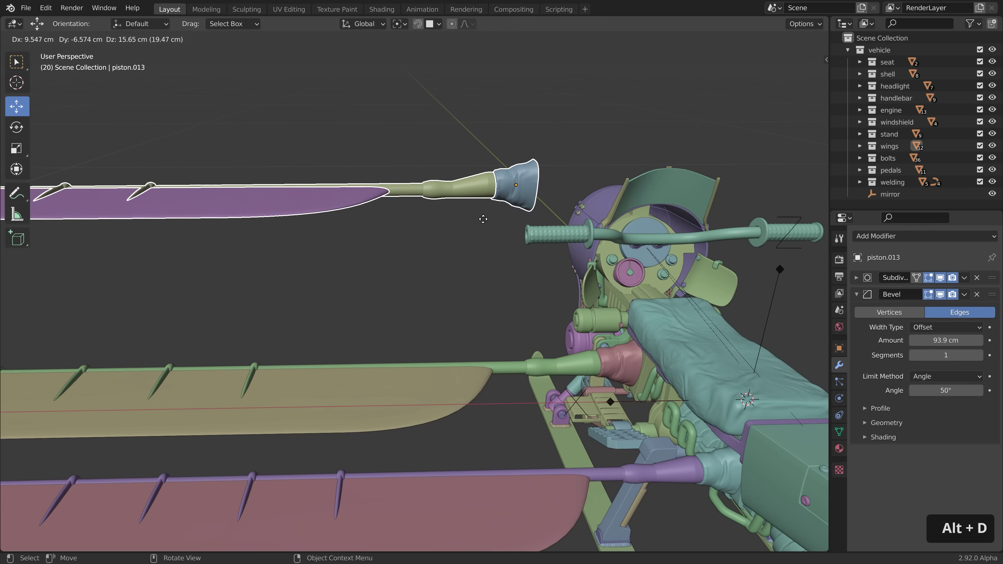
{"action": "left_click", "coordinate": [488, 245]}
{"action": "middle_click_drag", "start_coordinate": [494, 261], "coordinate": [543, 286], "text": "shift"}
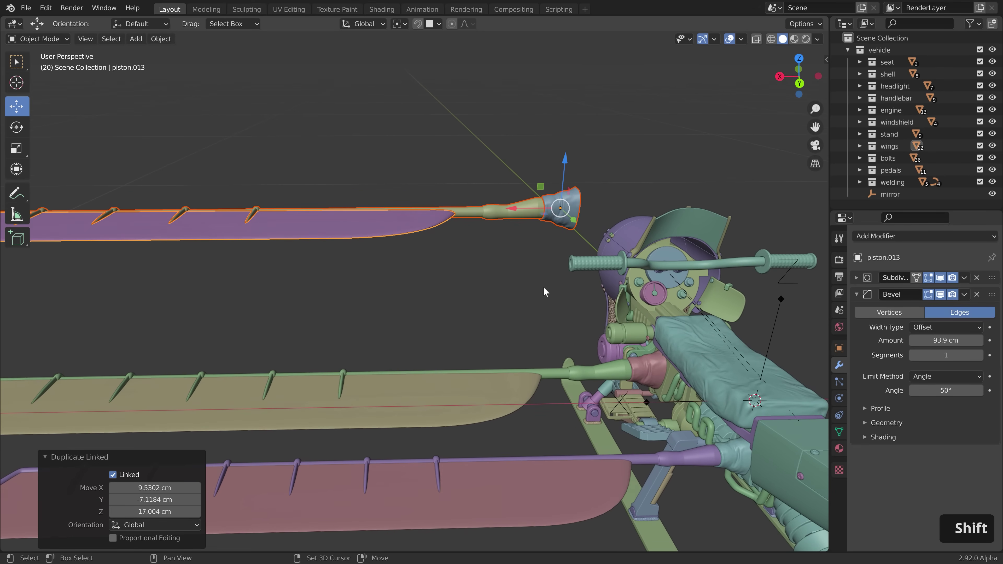
Select the original frame, membrane and joint along with their linked copies to compare the matching pairs
{"action": "left_click", "coordinate": [453, 403]}
{"action": "left_click", "coordinate": [600, 370]}
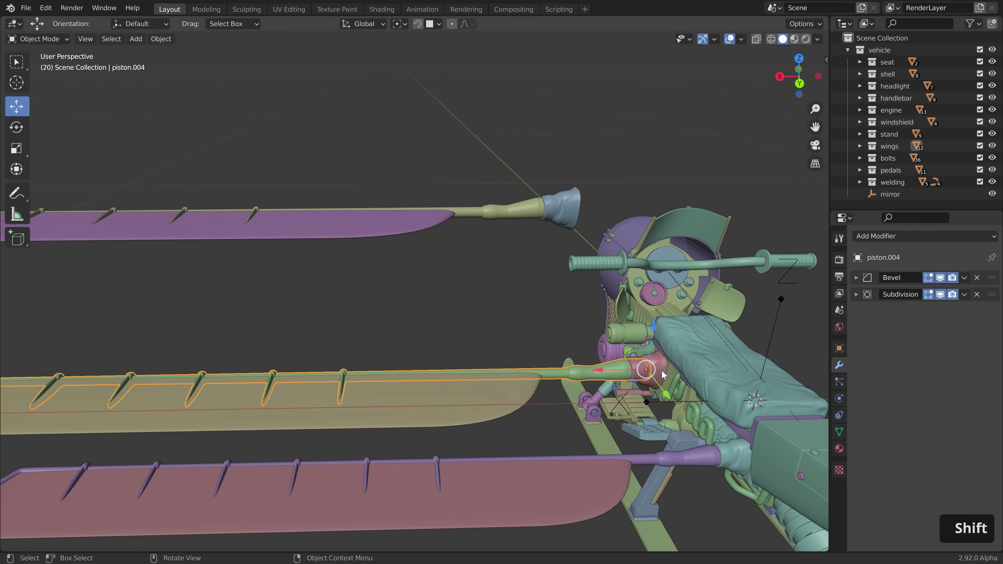
{"action": "left_click", "coordinate": [492, 217]}
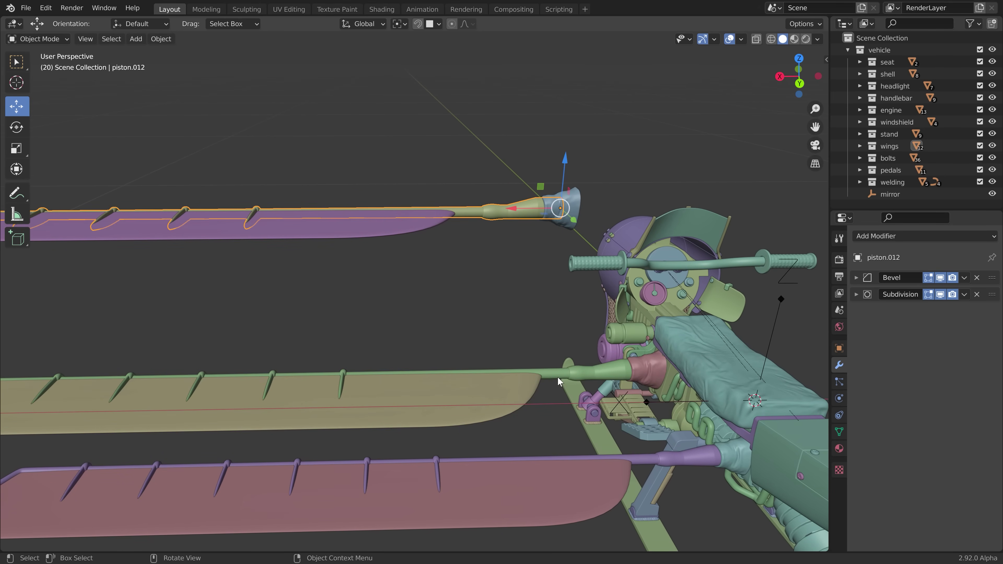
{"action": "left_click", "coordinate": [559, 374]}
{"action": "left_click", "coordinate": [498, 217], "text": "shift"}
{"action": "left_click", "coordinate": [481, 387]}
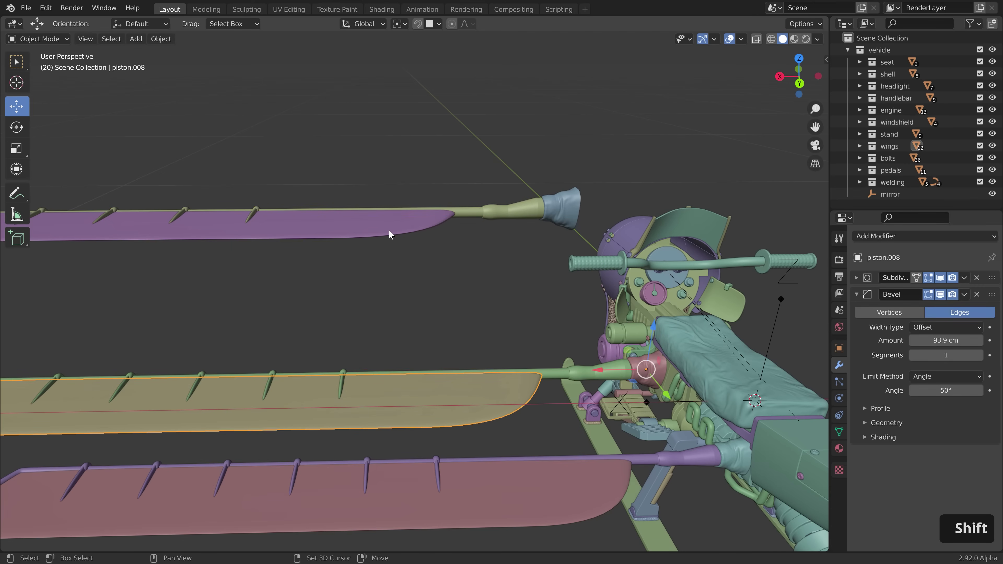
{"action": "left_click", "coordinate": [385, 225], "text": "shift"}
{"action": "left_click", "coordinate": [654, 385]}
{"action": "left_click", "coordinate": [557, 205], "text": "shift"}
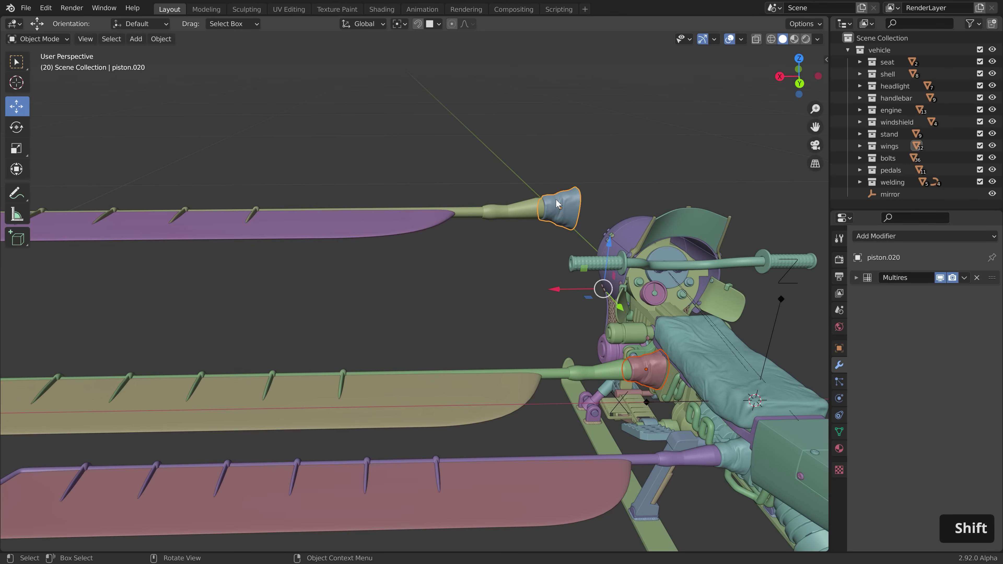
Try moving mesh geometry of the duplicated wing membrane in Edit Mode, then return to Object Mode
{"action": "left_click", "coordinate": [387, 226]}
{"action": "key", "text": "Tab"}
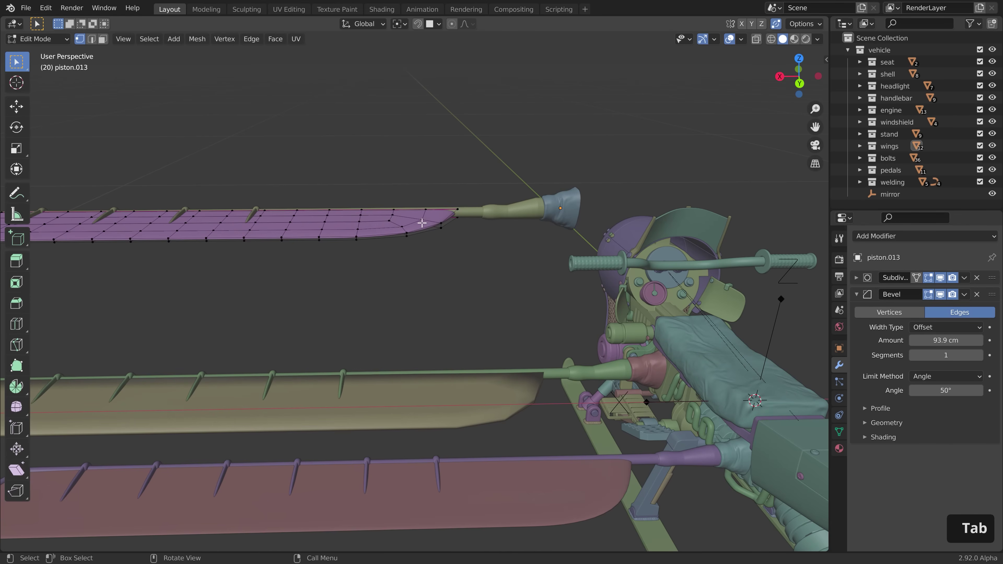
{"action": "key", "text": "g"}
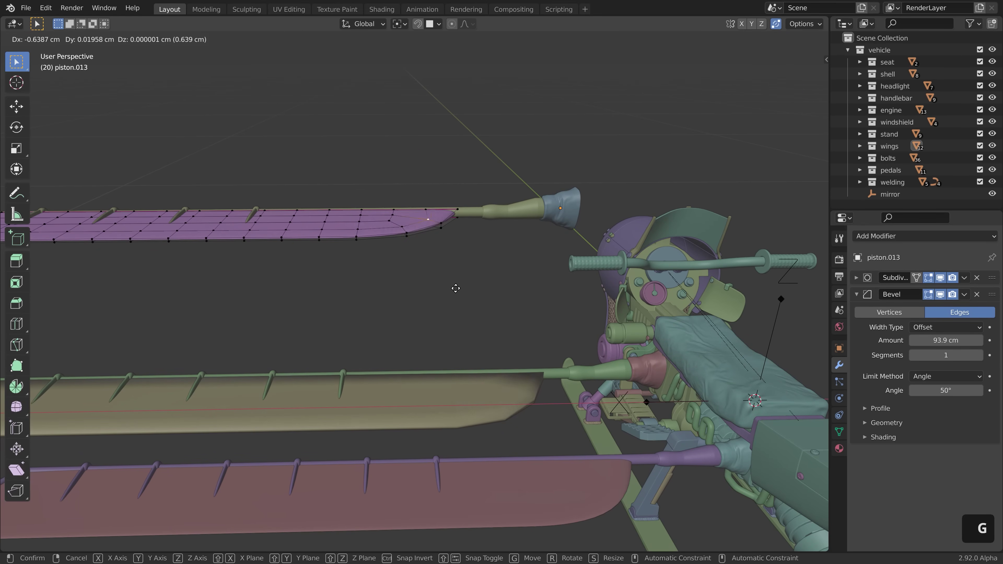
{"action": "right_click", "coordinate": [457, 280]}
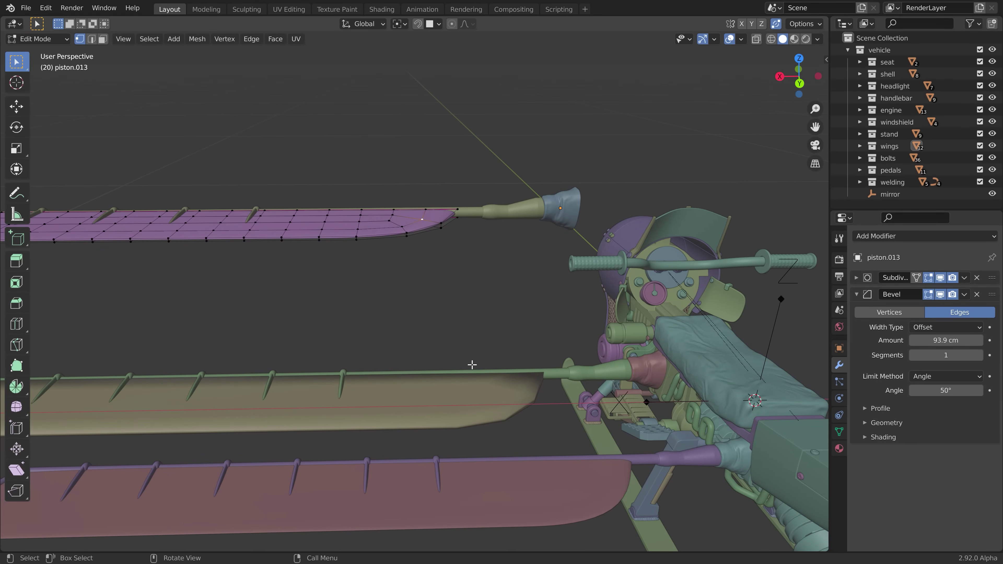
{"action": "key", "text": "Tab"}
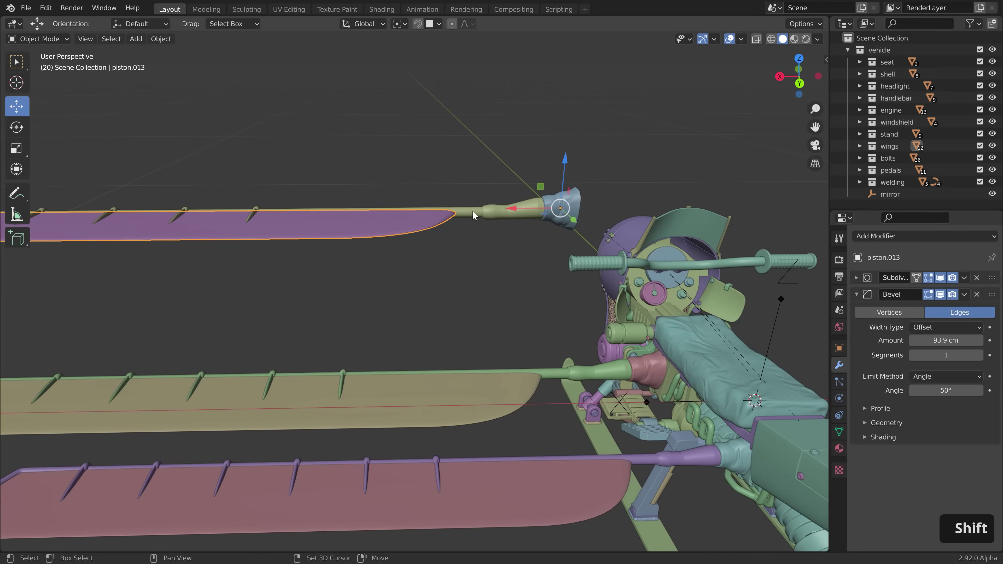
Try moving, scaling and rotating the linked wing copy independently of the original, cancelling each transform
{"action": "left_click", "coordinate": [560, 210], "text": "shift"}
{"action": "key", "text": "g"}
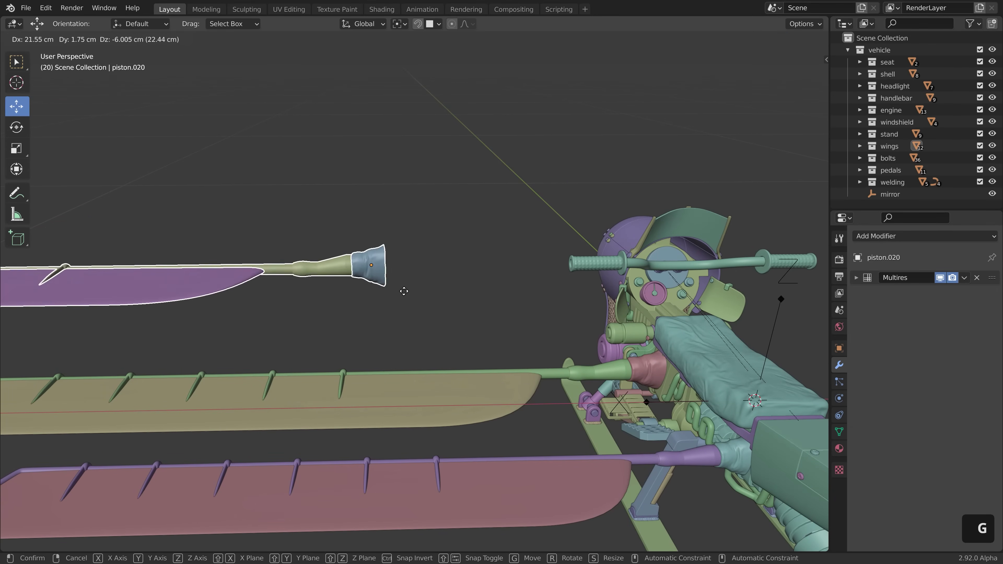
{"action": "right_click", "coordinate": [553, 237]}
{"action": "key", "text": "s"}
{"action": "right_click", "coordinate": [579, 247]}
{"action": "key", "text": "r"}
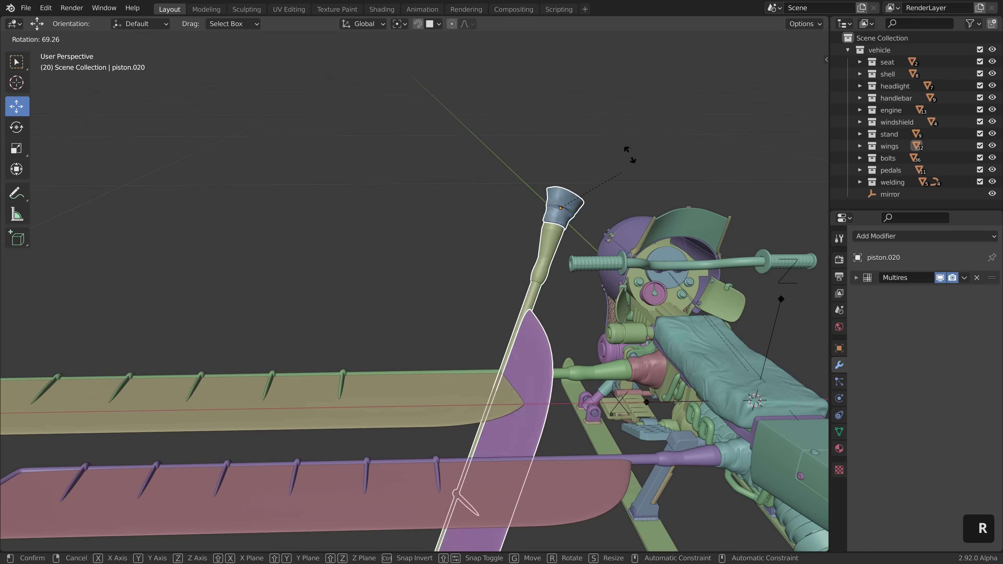
{"action": "right_click", "coordinate": [600, 207]}
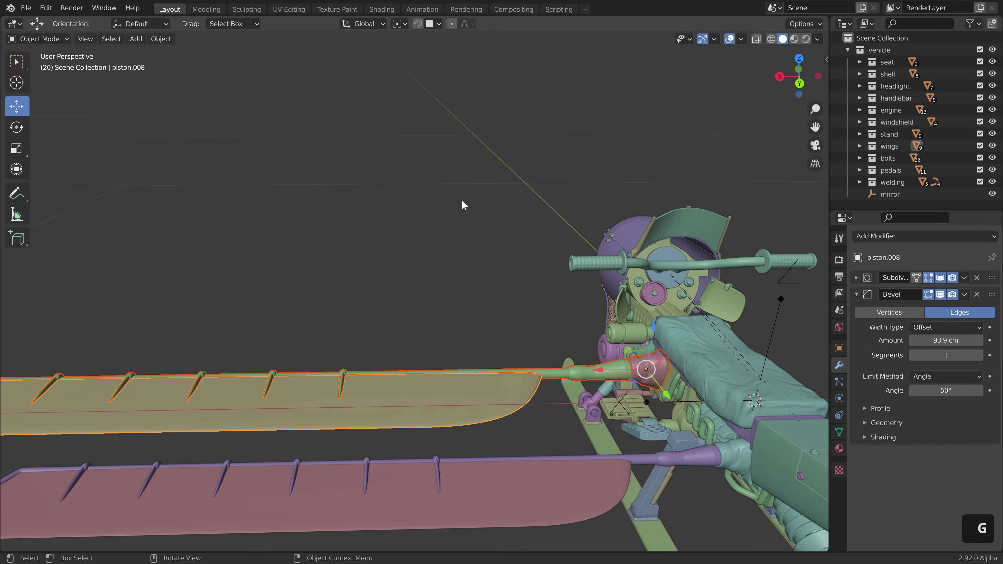
Make a linked duplicate of the front wing's joint, frame and membrane in place, with zero offset
{"action": "middle_click_drag", "start_coordinate": [573, 352], "coordinate": [555, 342], "text": "shift"}
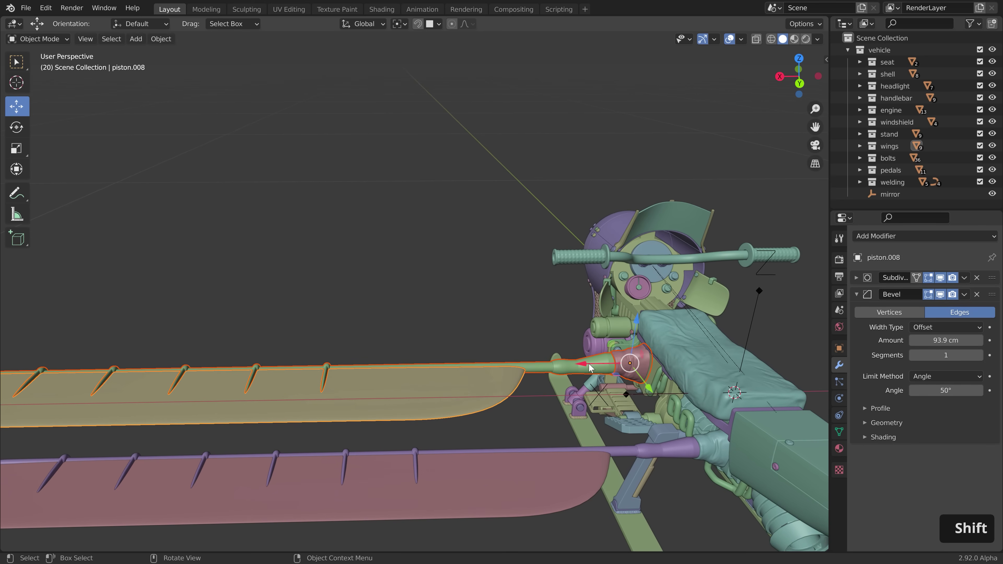
{"action": "key", "text": "alt+d"}
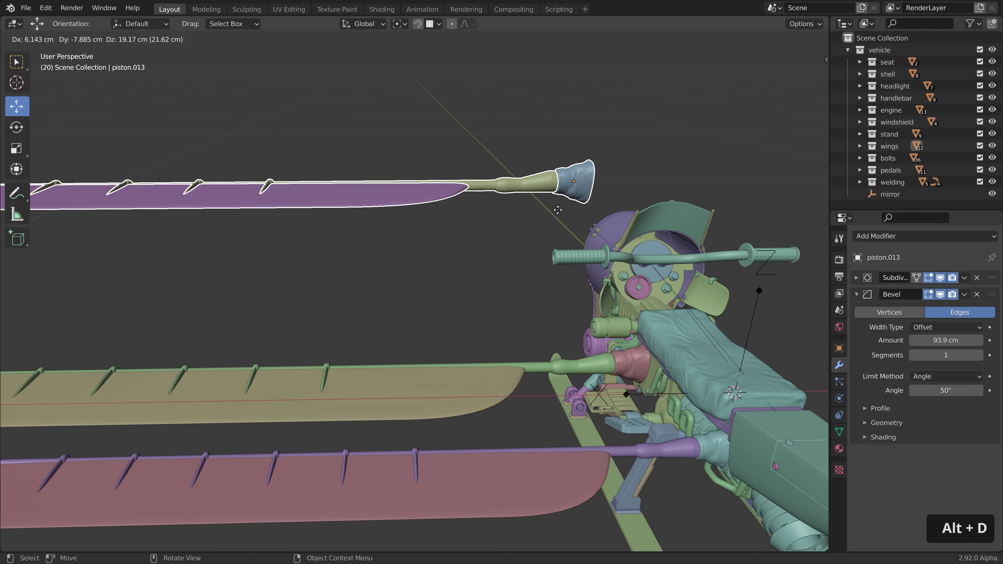
{"action": "right_click", "coordinate": [538, 213]}
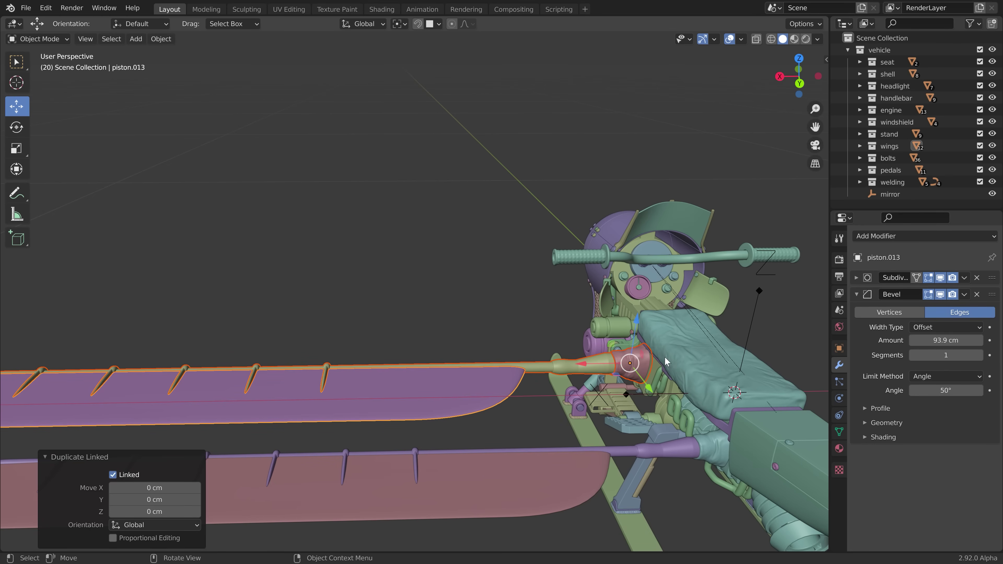
Snap the 3D cursor to the world origin and set the transform pivot point to 3D Cursor
{"action": "key", "text": "g"}
{"action": "right_click", "coordinate": [621, 381]}
{"action": "middle_click_drag", "start_coordinate": [681, 375], "coordinate": [539, 389], "text": "shift"}
{"action": "middle_click_drag", "start_coordinate": [690, 365], "coordinate": [570, 340], "text": "shift"}
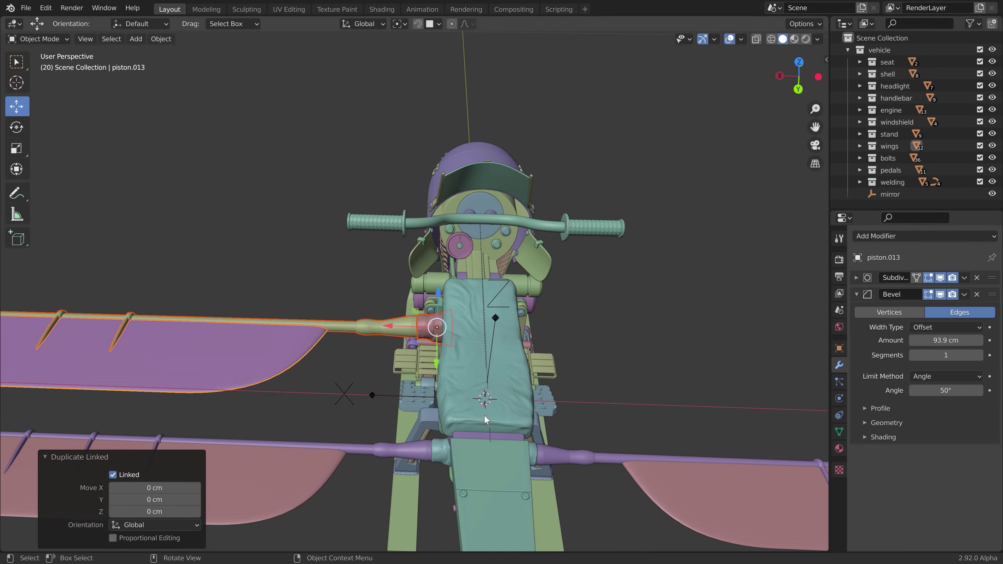
{"action": "middle_click_drag", "start_coordinate": [479, 406], "coordinate": [557, 348], "text": "shift"}
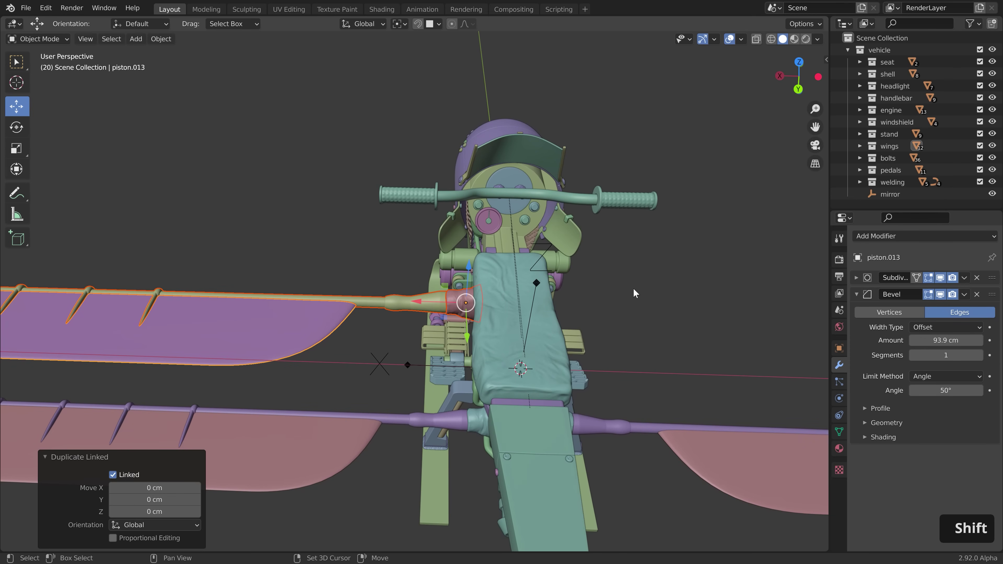
{"action": "key", "text": "shift+s"}
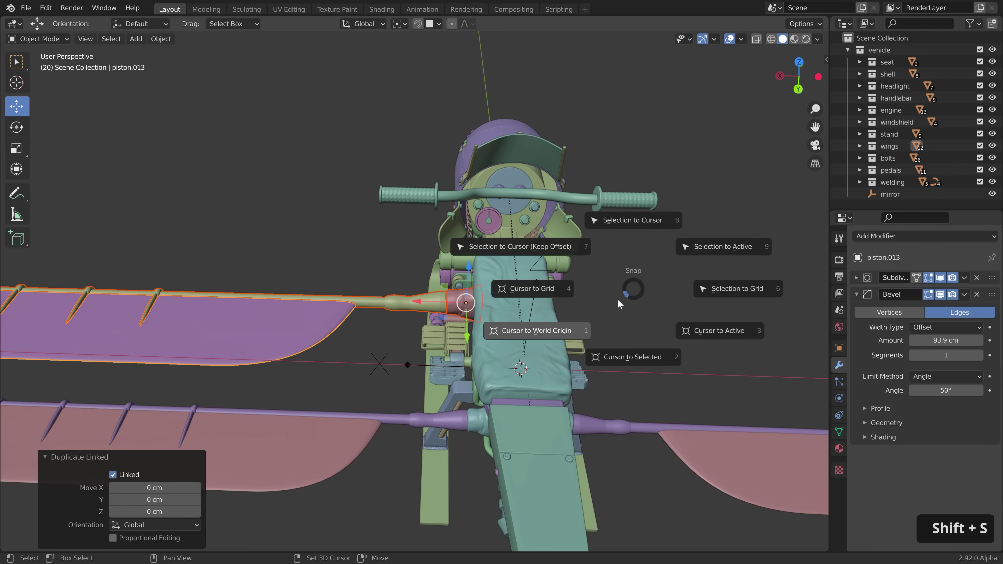
{"action": "left_click", "coordinate": [561, 333]}
{"action": "left_click", "coordinate": [399, 24]}
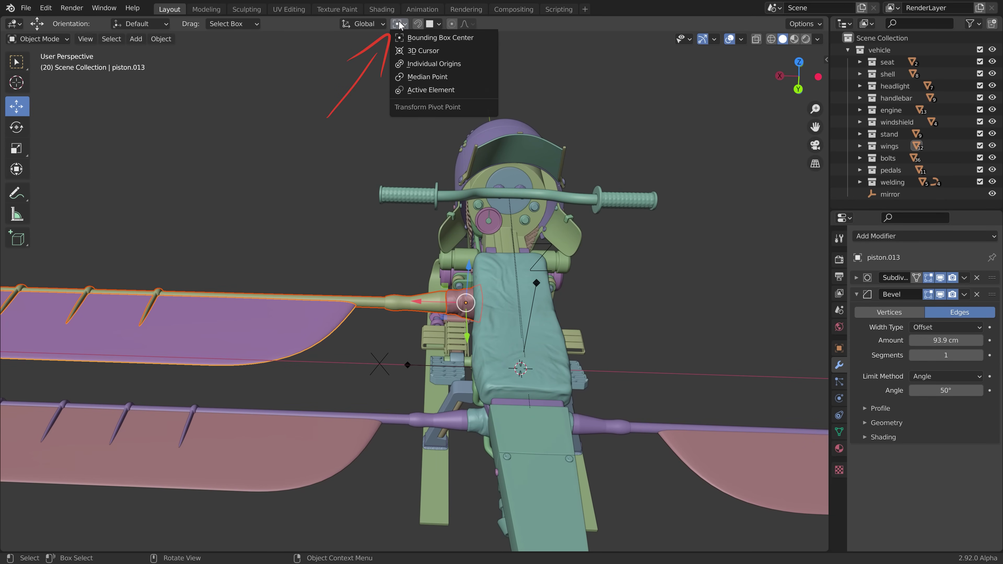
{"action": "left_click", "coordinate": [408, 53]}
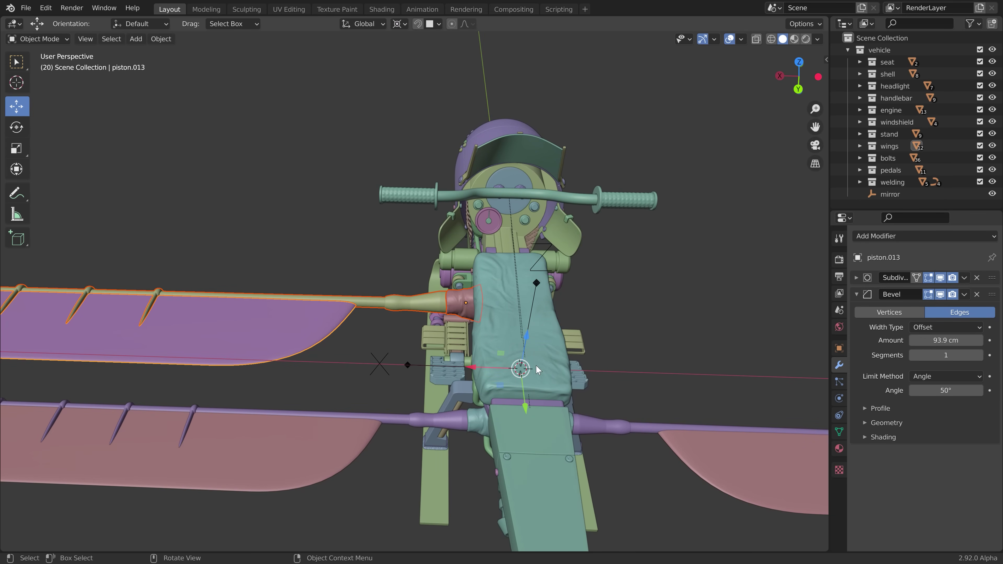
Mirror the linked front wing copy along the global X axis to the opposite side of the vehicle
{"action": "middle_click_drag", "start_coordinate": [536, 366], "coordinate": [512, 295]}
{"action": "scroll", "coordinate": [510, 293], "scroll_direction": "up", "scroll_amount": 2}
{"action": "key", "text": "ctrl"}
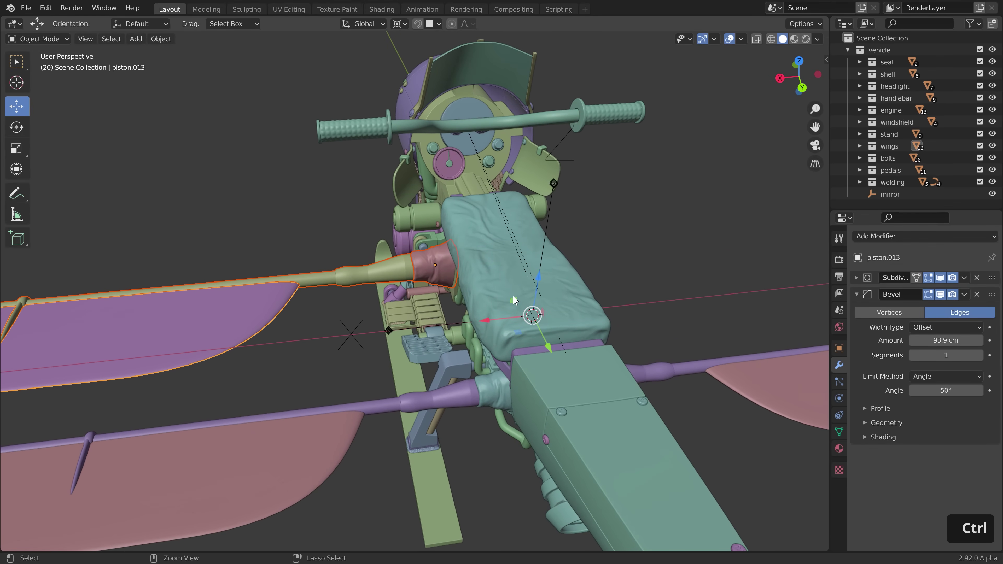
{"action": "key", "text": "ctrl+m"}
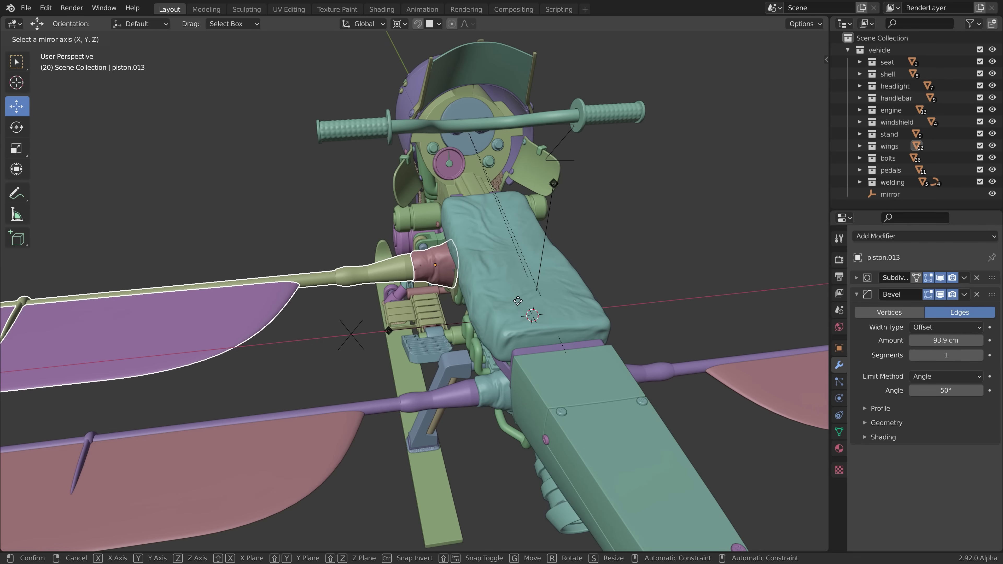
{"action": "key", "text": "x"}
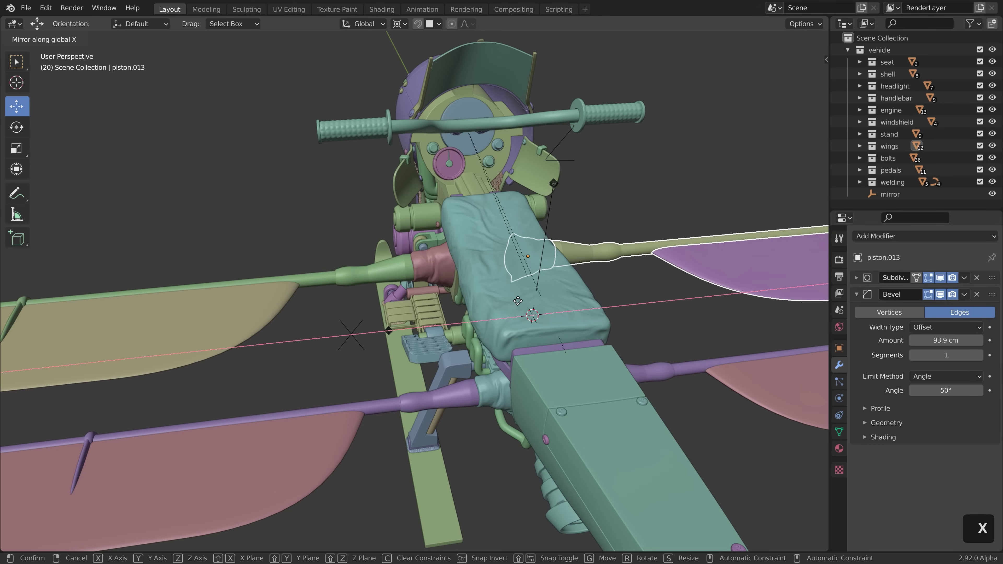
{"action": "key", "text": "Return"}
Select the mirrored wing's membrane, frame and joint with the joint active, and set the transform pivot point to Active Element
{"action": "middle_click_drag", "start_coordinate": [518, 301], "coordinate": [472, 289]}
{"action": "left_click", "coordinate": [484, 290], "text": "shift"}
{"action": "left_click", "coordinate": [657, 299], "text": "shift"}
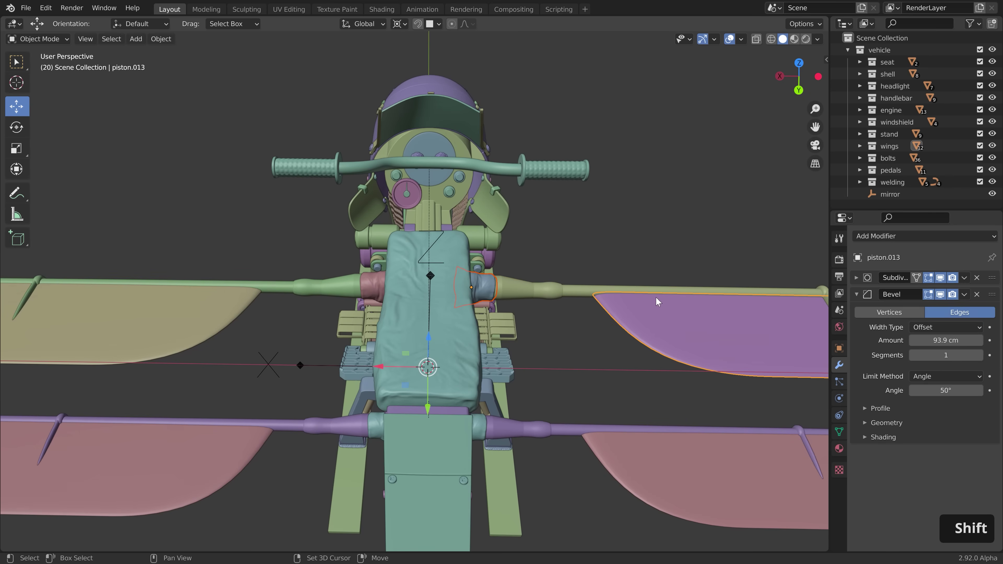
{"action": "left_click", "coordinate": [614, 290], "text": "shift"}
{"action": "left_click", "coordinate": [482, 287], "text": "shift"}
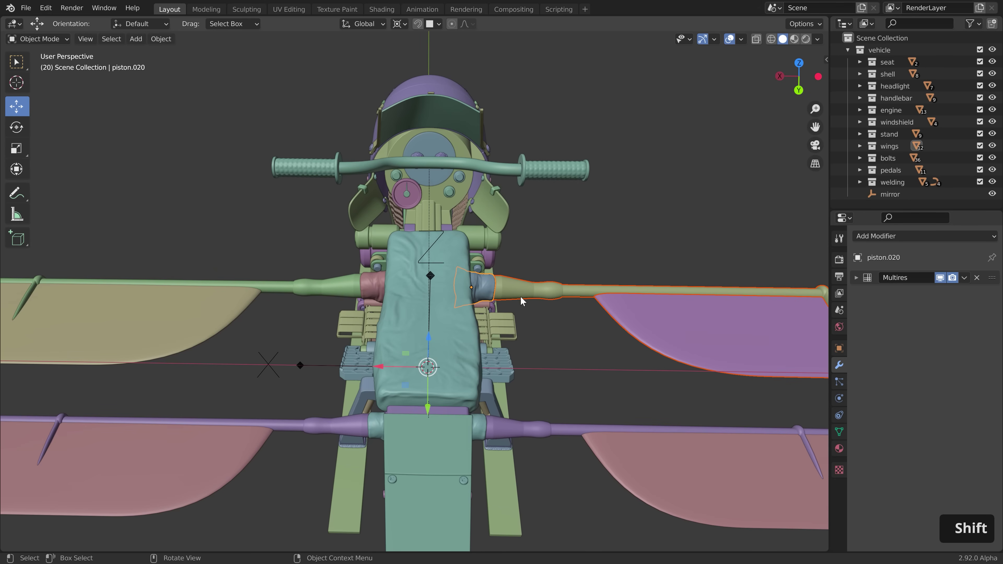
{"action": "left_click", "coordinate": [398, 24]}
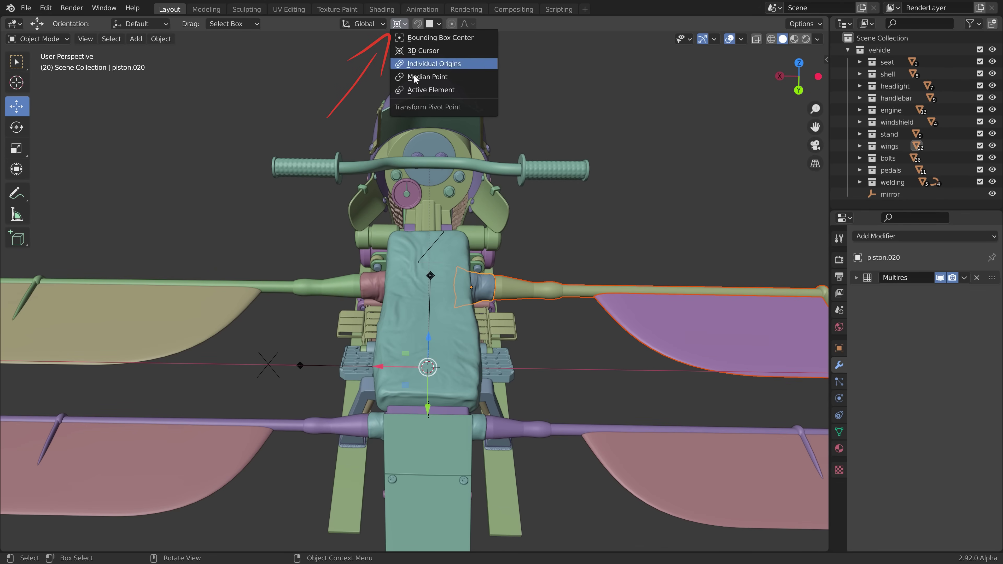
{"action": "left_click", "coordinate": [424, 90]}
Try rotating the mirrored front wing around its joint, once constrained to global Y and once freely
{"action": "middle_click_drag", "start_coordinate": [583, 354], "coordinate": [482, 258]}
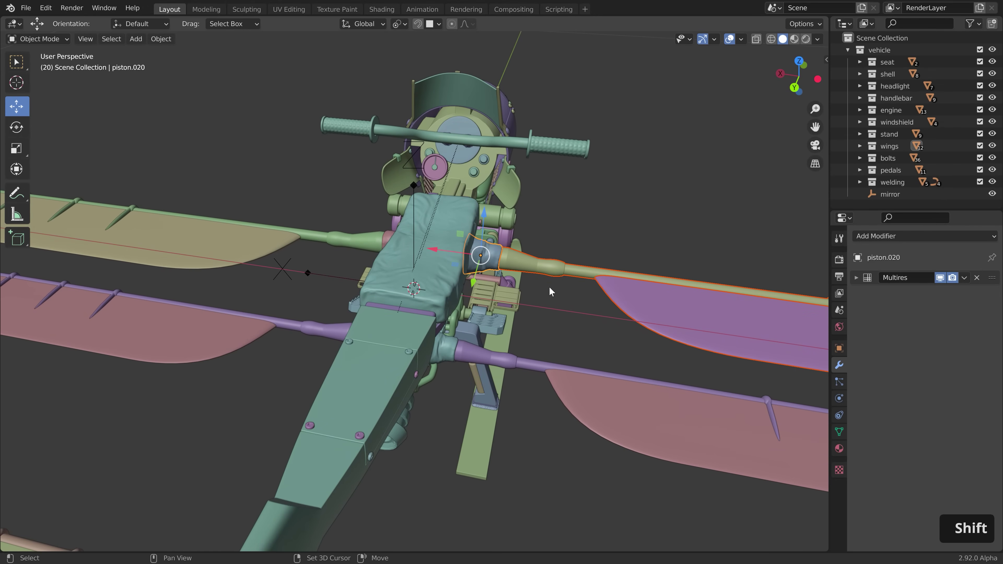
{"action": "middle_click_drag", "start_coordinate": [548, 290], "coordinate": [484, 294], "text": "shift"}
{"action": "scroll", "coordinate": [419, 267], "scroll_direction": "up", "scroll_amount": 2}
{"action": "scroll", "coordinate": [494, 296], "scroll_direction": "down", "scroll_amount": 2}
{"action": "middle_click_drag", "start_coordinate": [572, 329], "coordinate": [557, 341], "text": "shift"}
{"action": "key", "text": "r"}
{"action": "key", "text": "y"}
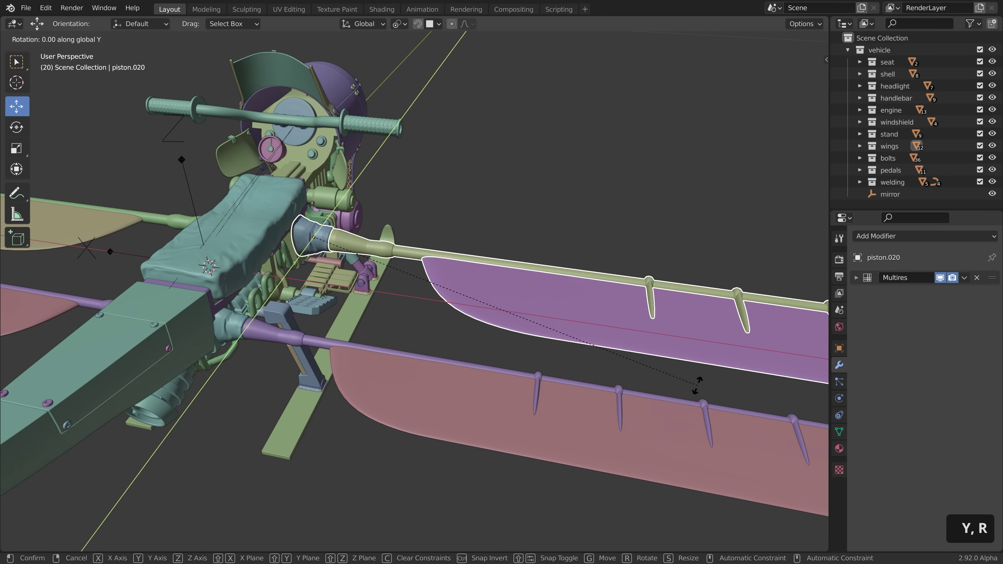
{"action": "right_click", "coordinate": [553, 361]}
{"action": "scroll", "coordinate": [454, 364], "scroll_direction": "down", "scroll_amount": 3}
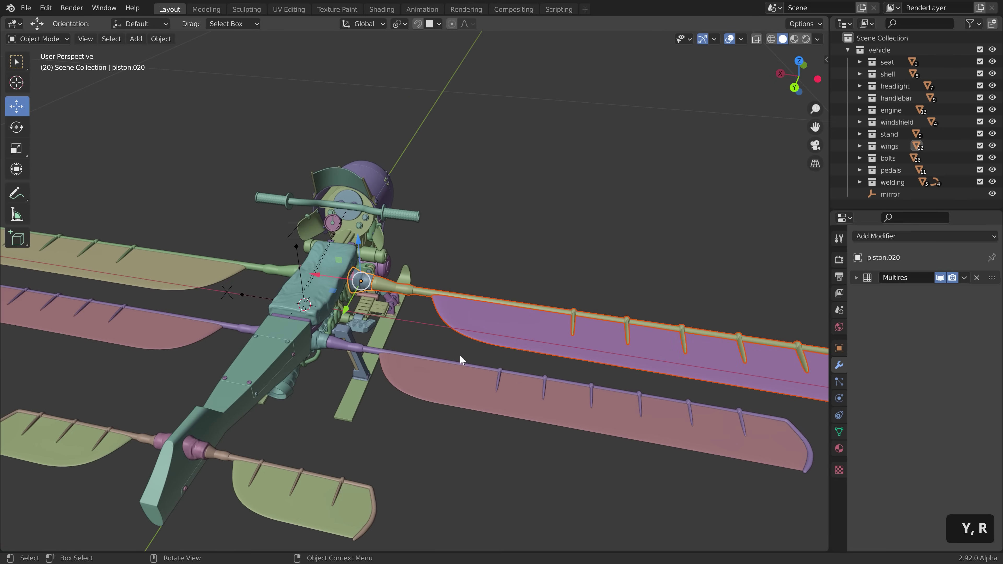
{"action": "key", "text": "r"}
{"action": "left_click", "coordinate": [490, 339]}
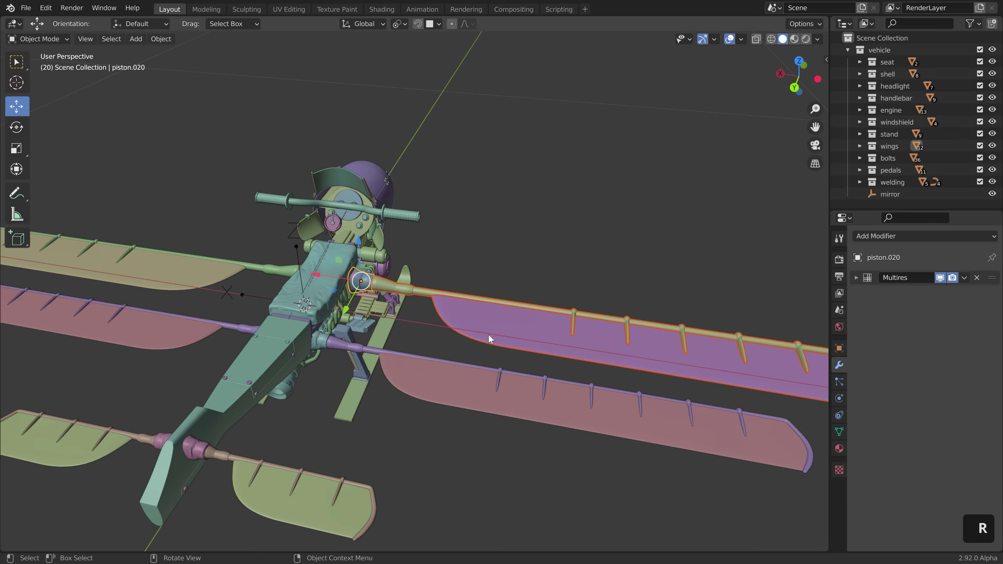
Try moving one vertex of the mirrored wing membrane in Edit Mode, cancel the move, and return to Object Mode
{"action": "scroll", "coordinate": [223, 274], "scroll_direction": "up", "scroll_amount": 3}
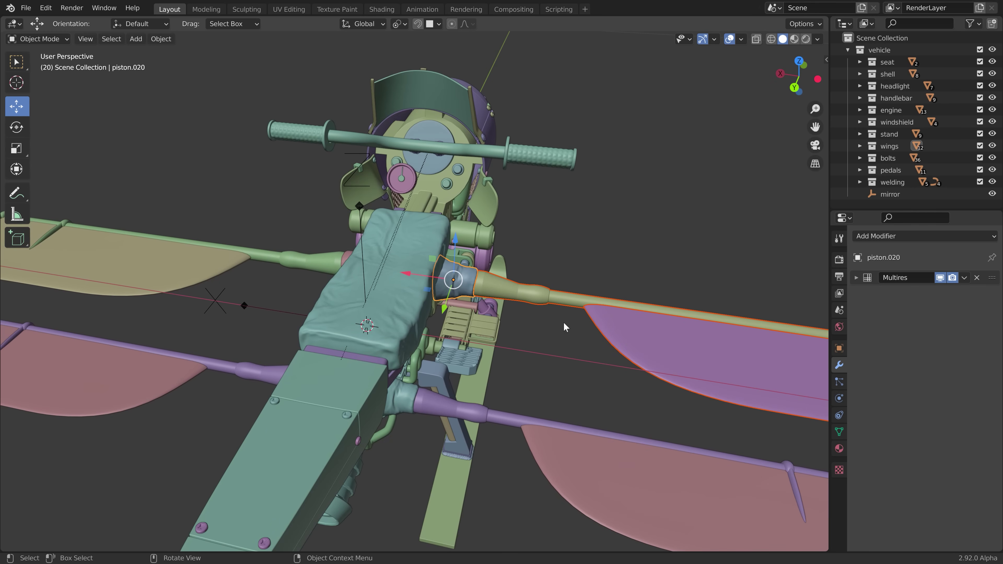
{"action": "left_click", "coordinate": [613, 332]}
{"action": "scroll", "coordinate": [616, 332], "scroll_direction": "down", "scroll_amount": 2}
{"action": "middle_click_drag", "start_coordinate": [616, 332], "coordinate": [575, 320], "text": "shift"}
{"action": "key", "text": "Tab"}
{"action": "key", "text": "r"}
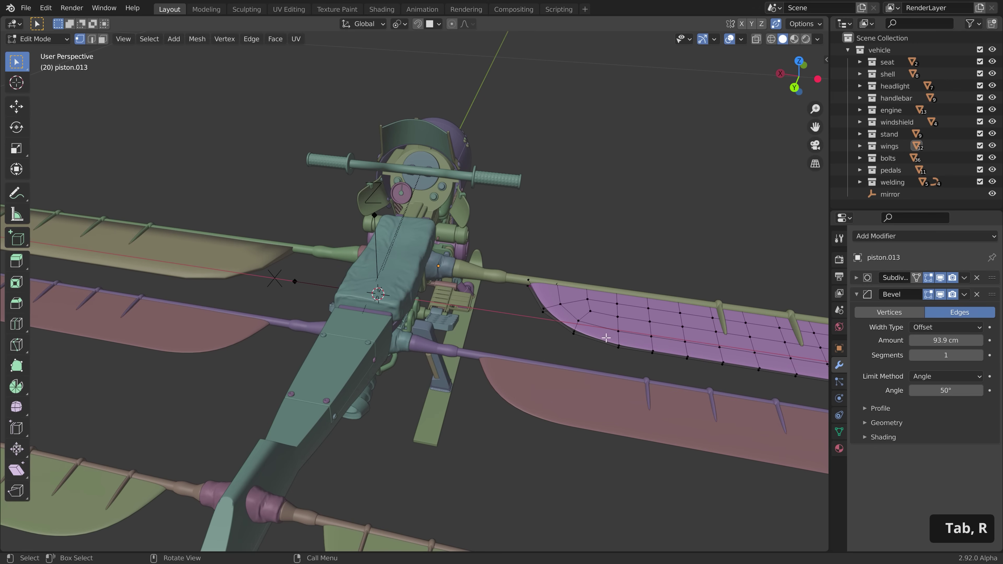
{"action": "left_click", "coordinate": [583, 325]}
{"action": "key", "text": "g"}
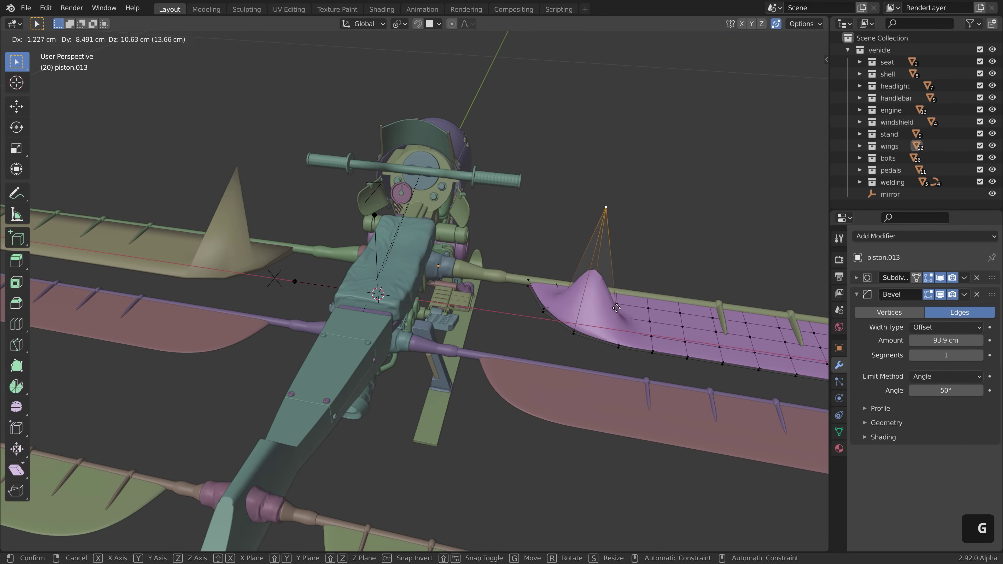
{"action": "right_click", "coordinate": [589, 330]}
{"action": "key", "text": "Tab"}
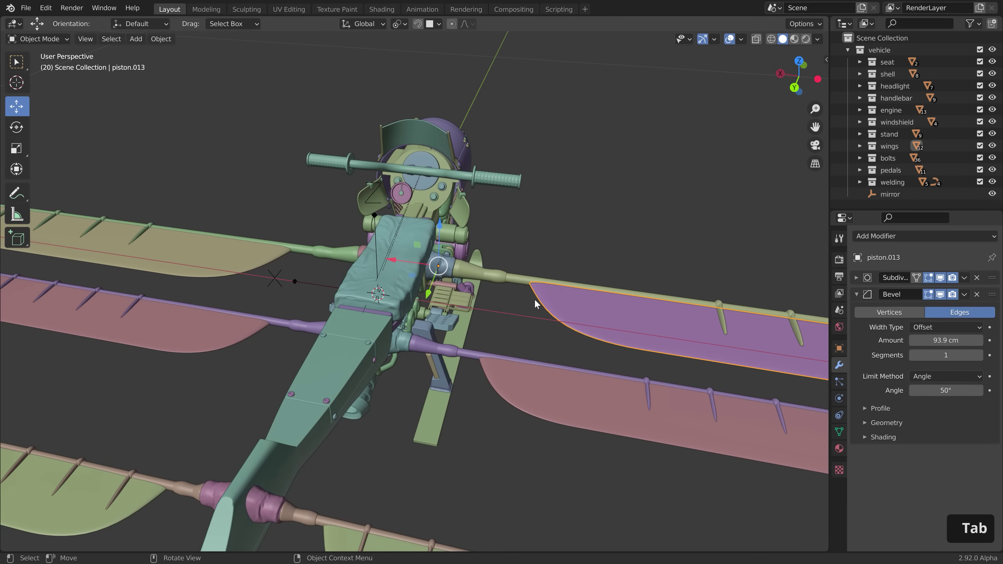
Select the mirrored wing's membrane, joint and frame, followed by every object in the scene
{"action": "left_click", "coordinate": [607, 299]}
{"action": "left_click", "coordinate": [439, 265], "text": "shift"}
{"action": "left_click", "coordinate": [454, 272], "text": "shift"}
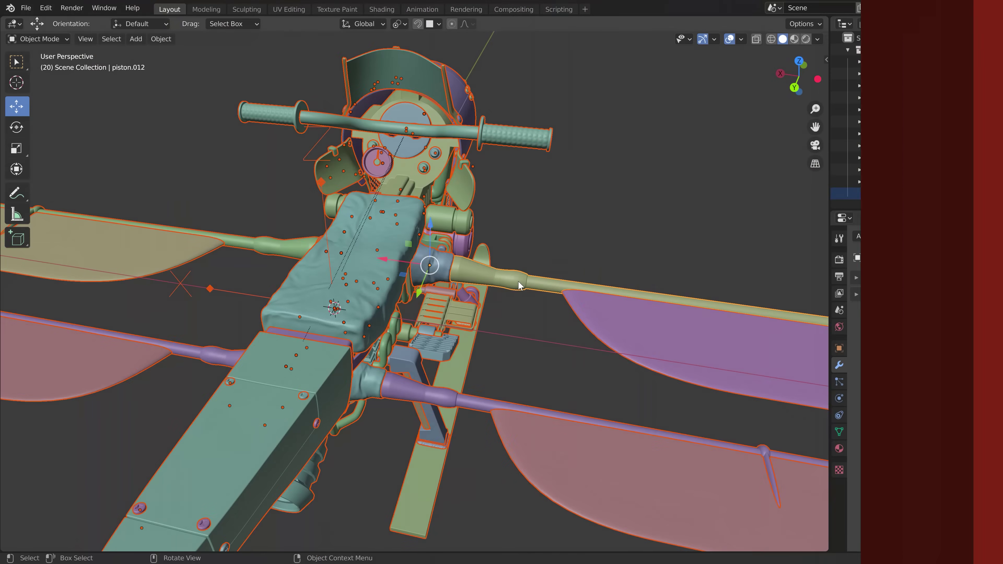
{"action": "key", "text": "a"}
Select only the mirrored front wing's frame and make it single-user with the Object & Data option
{"action": "left_click", "coordinate": [486, 286]}
{"action": "scroll", "coordinate": [480, 289], "scroll_direction": "up", "scroll_amount": 3}
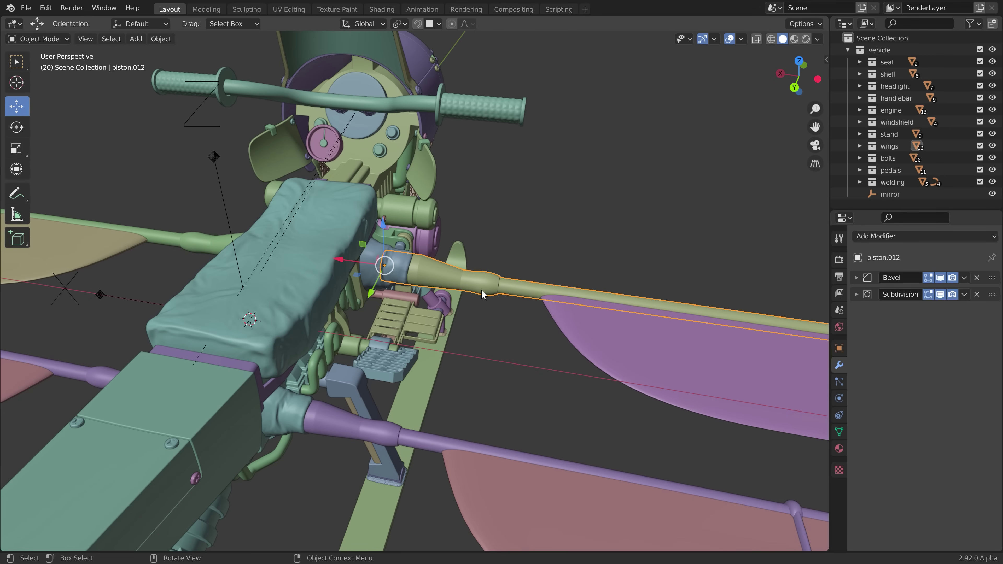
{"action": "left_click", "coordinate": [162, 39]}
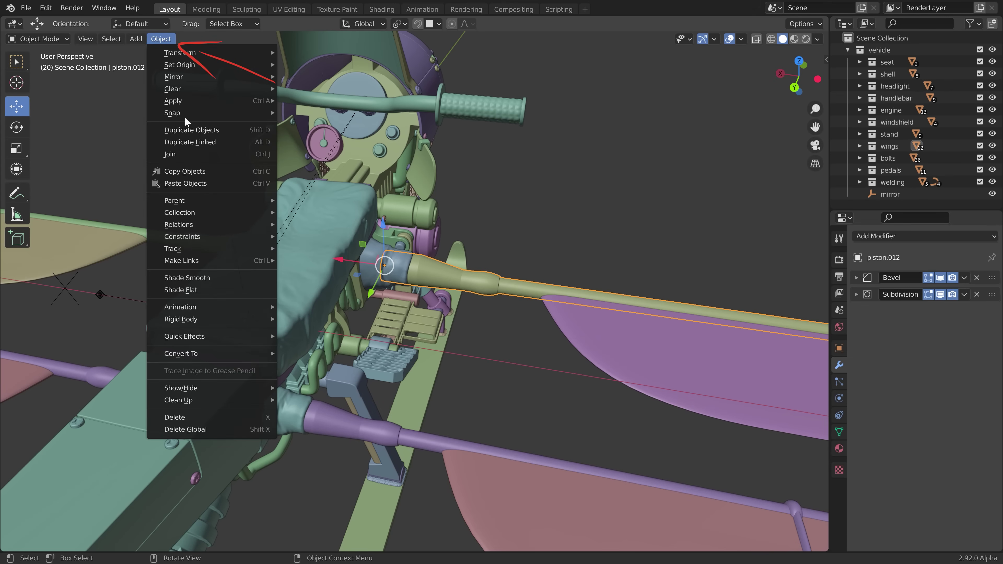
{"action": "mouse_move", "coordinate": [215, 226]}
{"action": "mouse_move", "coordinate": [347, 291]}
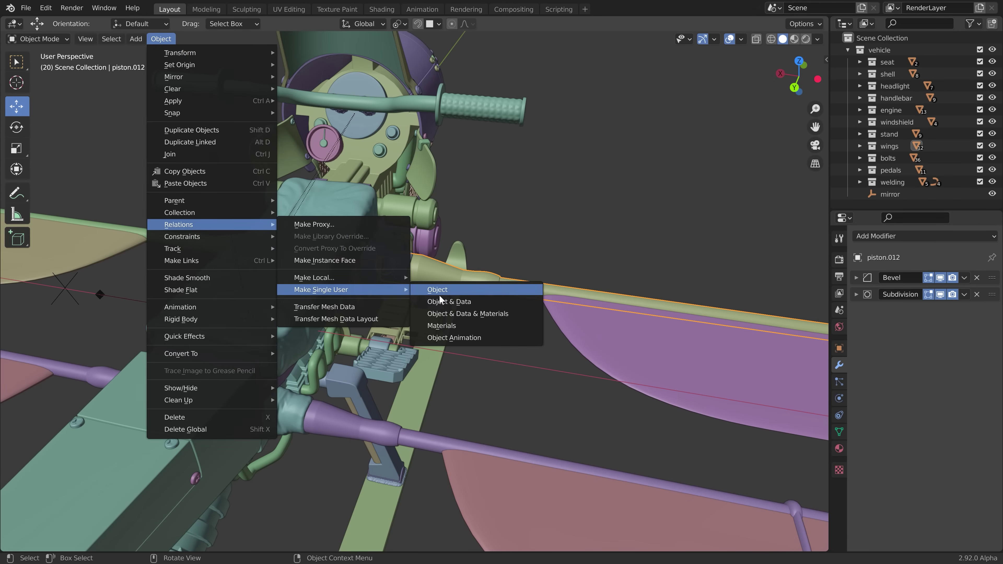
{"action": "left_click", "coordinate": [488, 304]}
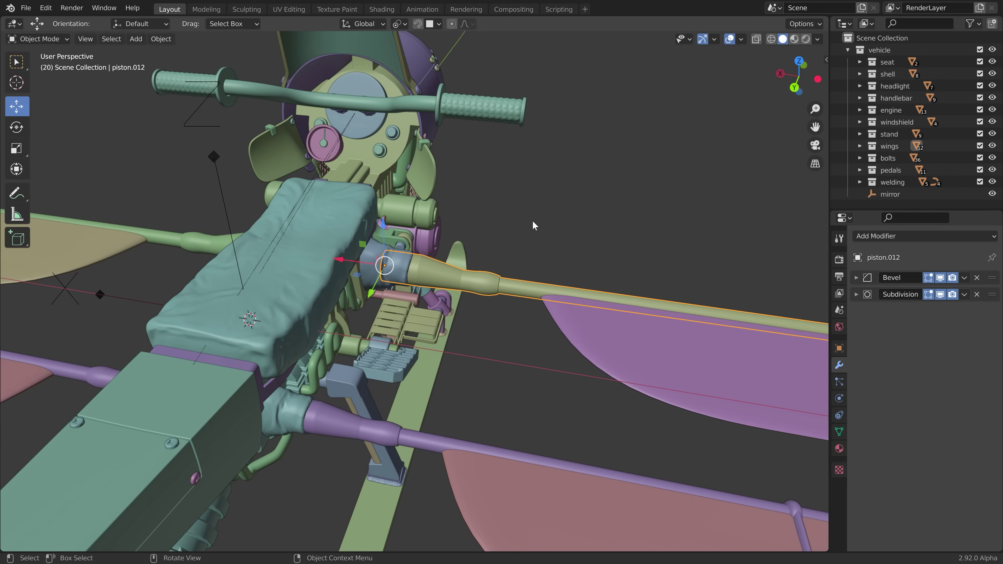
{"action": "key", "text": "F3"}
{"action": "type", "text": "make"}
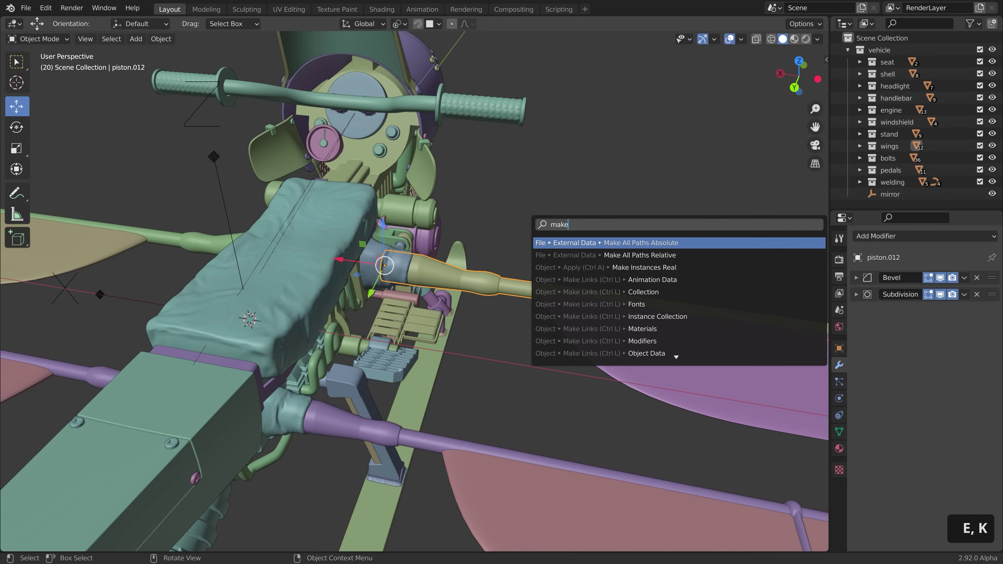
{"action": "type", "text": " sing"}
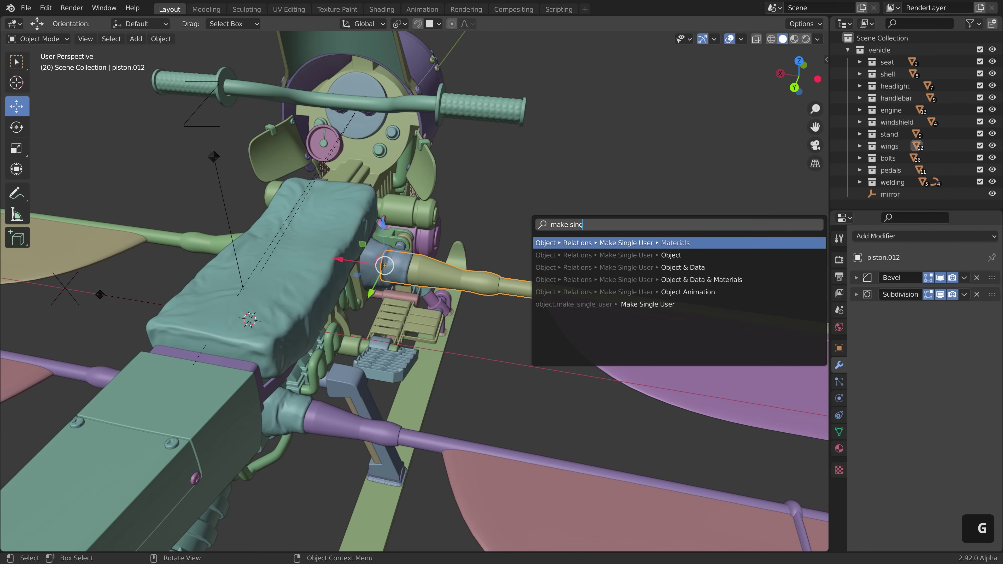
{"action": "key", "text": "Down"}
{"action": "key", "text": "Down"}
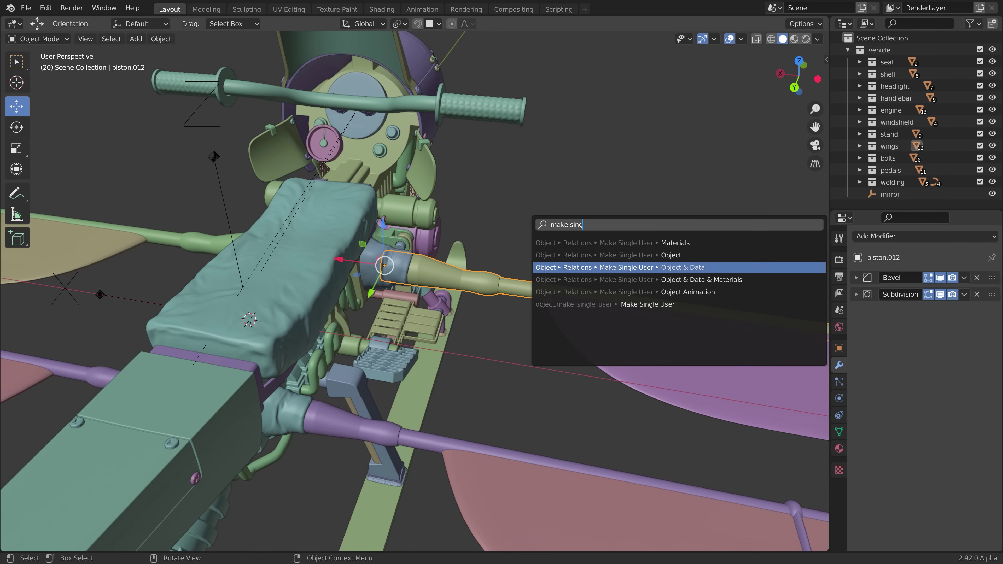
{"action": "key", "text": "Return"}
Try enlarging an edge loop near the base of the mirrored wing frame in Edit Mode, and return to Object Mode
{"action": "middle_click_drag", "start_coordinate": [469, 283], "coordinate": [596, 295]}
{"action": "key", "text": "Tab"}
{"action": "scroll", "coordinate": [597, 295], "scroll_direction": "up", "scroll_amount": 5}
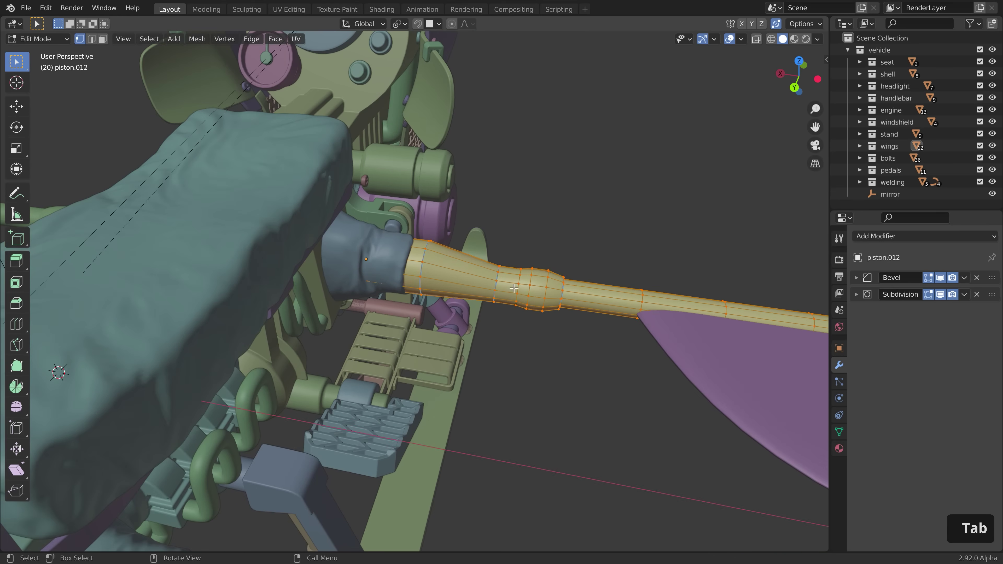
{"action": "left_click", "coordinate": [503, 283], "text": "alt"}
{"action": "scroll", "coordinate": [504, 283], "scroll_direction": "down", "scroll_amount": 5}
{"action": "key", "text": "s"}
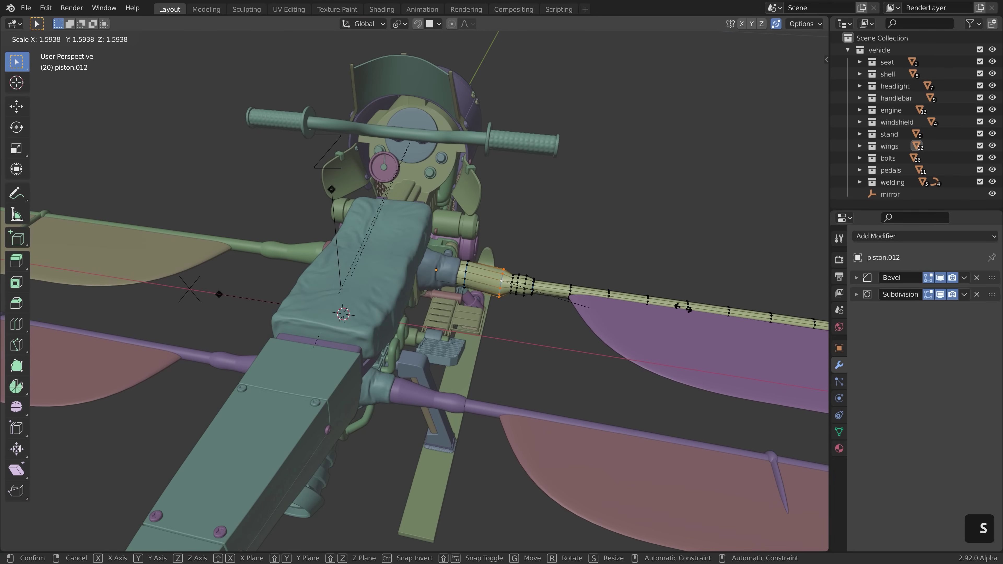
{"action": "left_click", "coordinate": [455, 302]}
{"action": "key", "text": "Tab"}
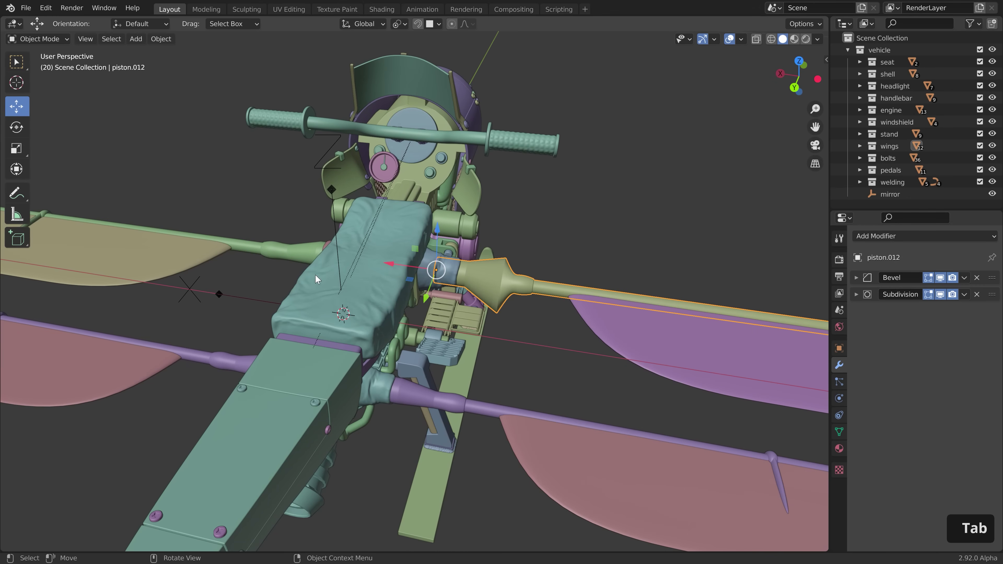
Undo the edge loop scaling on the mirrored wing frame and leave Edit Mode
{"action": "key", "text": "ctrl+z"}
{"action": "key", "text": "ctrl+z"}
{"action": "key", "text": "Tab"}
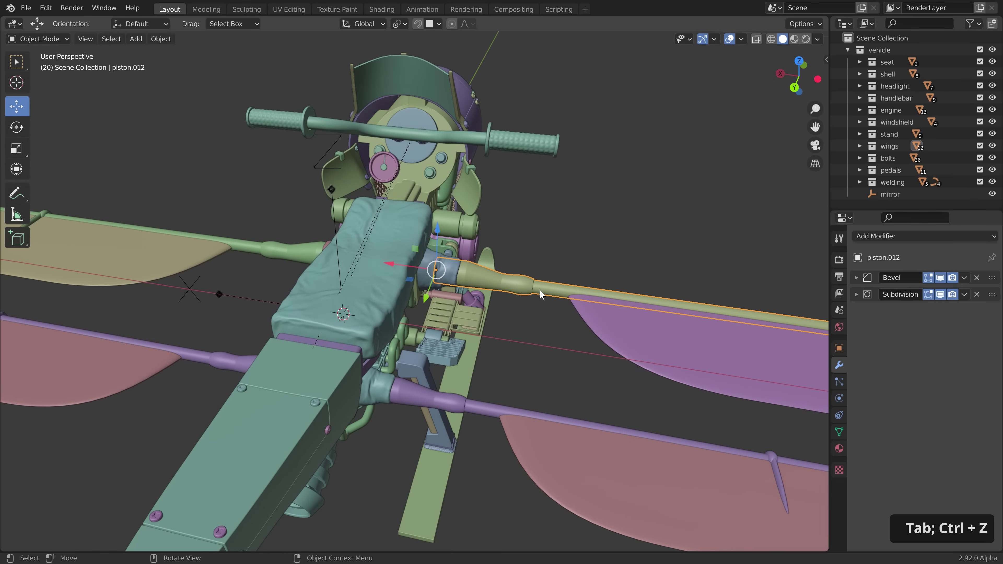
Show the mirrored wing frame's transform values and apply its scale
{"action": "middle_click_drag", "start_coordinate": [540, 293], "coordinate": [474, 305], "text": "shift"}
{"action": "scroll", "coordinate": [454, 292], "scroll_direction": "up", "scroll_amount": 2}
{"action": "key", "text": "n"}
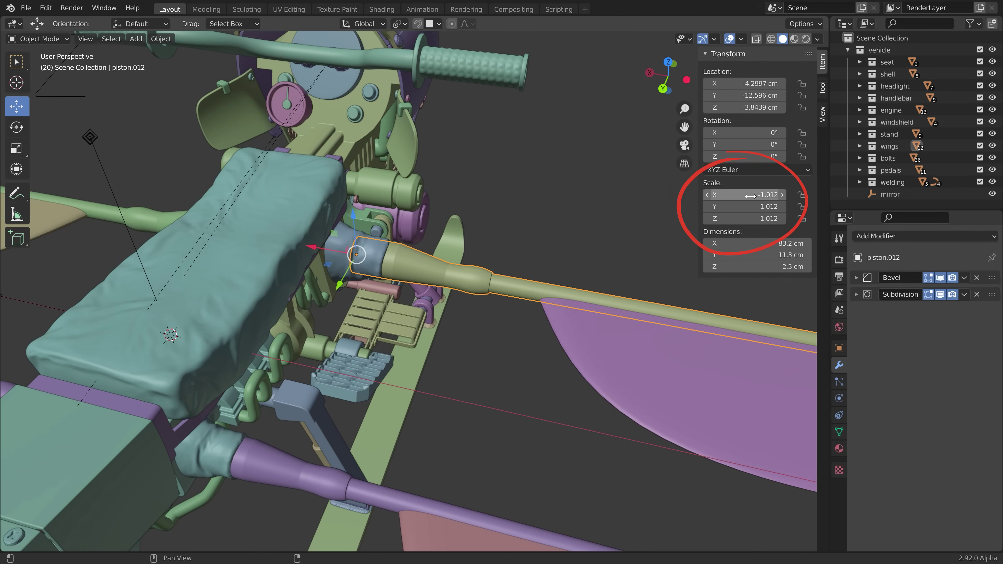
{"action": "middle_click_drag", "start_coordinate": [481, 269], "coordinate": [466, 286], "text": "shift"}
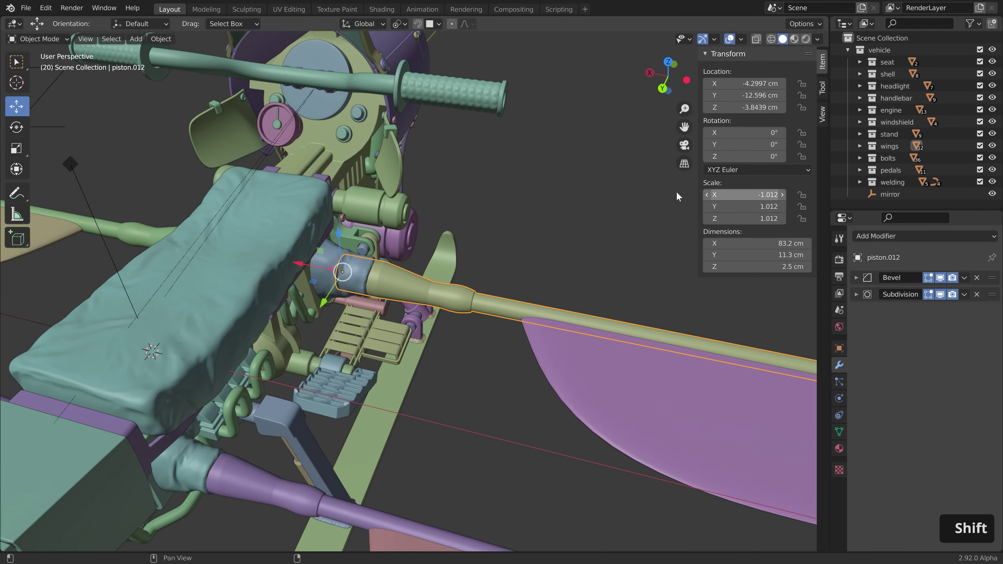
{"action": "key", "text": "ctrl+a"}
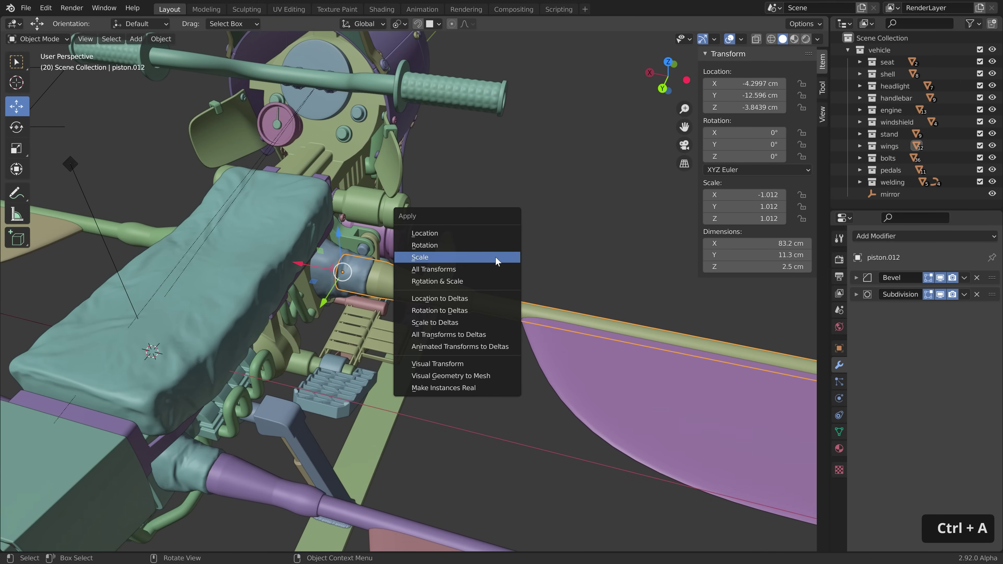
{"action": "left_click", "coordinate": [425, 257]}
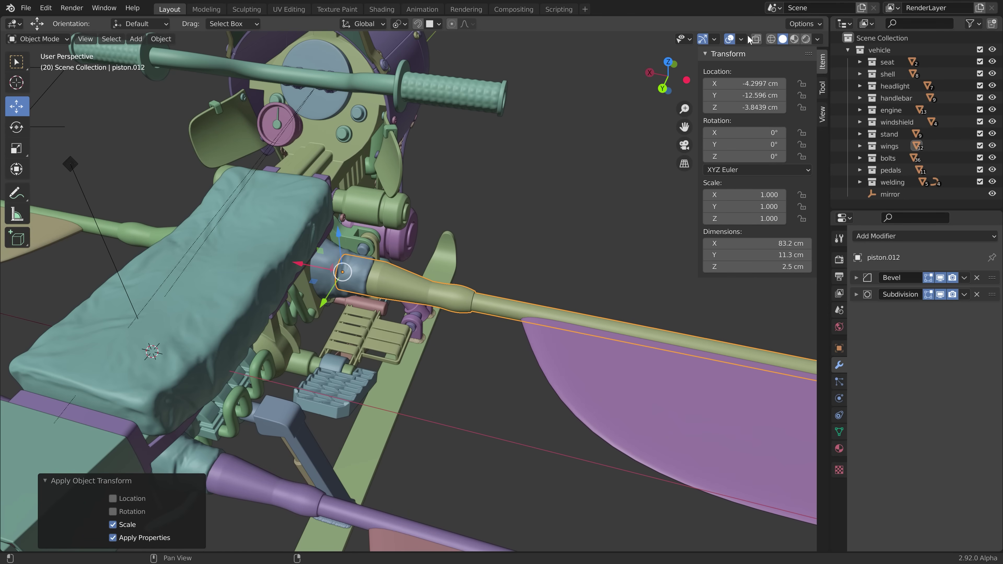
Turn on the Face Orientation overlay and recalculate the outward normals of the mirrored wing frame's entire mesh
{"action": "left_click", "coordinate": [740, 39]}
{"action": "left_click", "coordinate": [665, 254]}
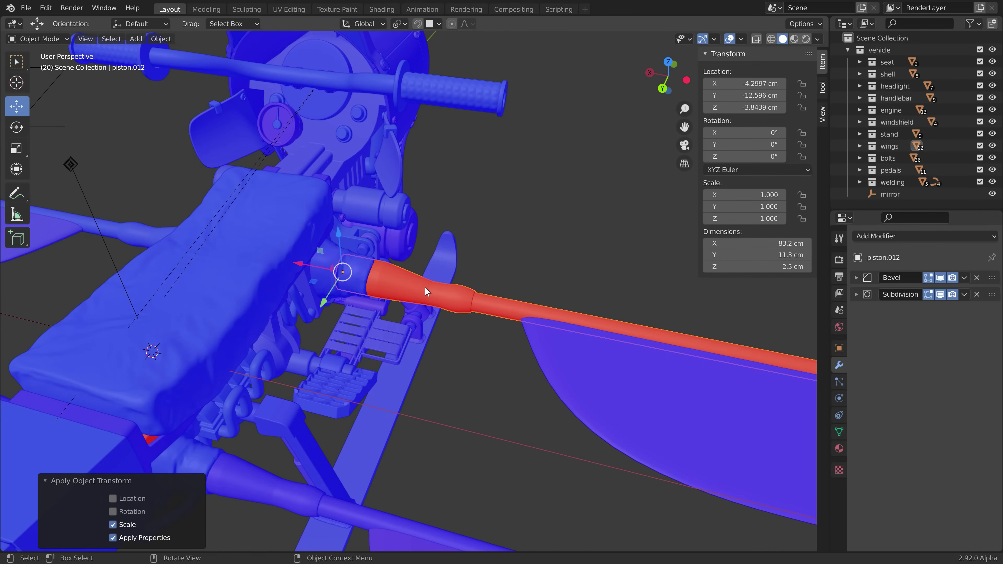
{"action": "middle_click_drag", "start_coordinate": [396, 287], "coordinate": [399, 302]}
{"action": "key", "text": "Tab"}
{"action": "key", "text": "a"}
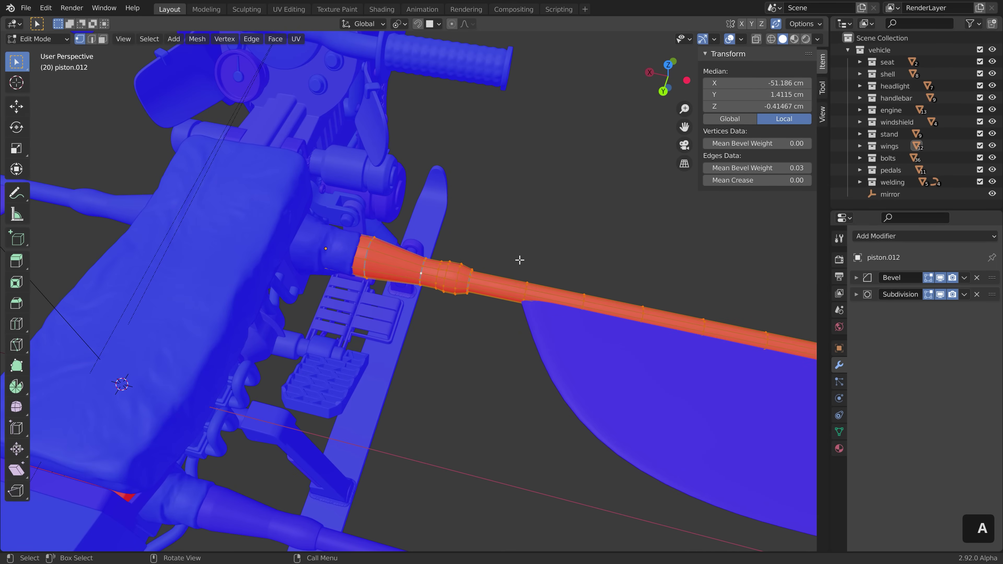
{"action": "key", "text": "shift+n"}
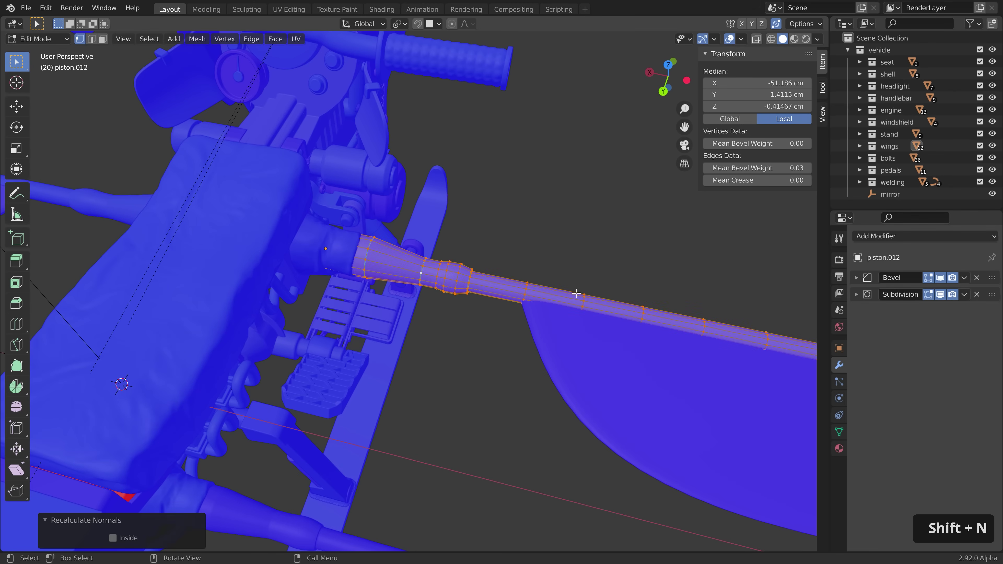
{"action": "key", "text": "Tab"}
Select the mirrored front wing's flat blade and try to apply its scale
{"action": "scroll", "coordinate": [409, 257], "scroll_direction": "down", "scroll_amount": 2}
{"action": "middle_click_drag", "start_coordinate": [577, 342], "coordinate": [432, 281], "text": "shift"}
{"action": "left_click", "coordinate": [427, 269]}
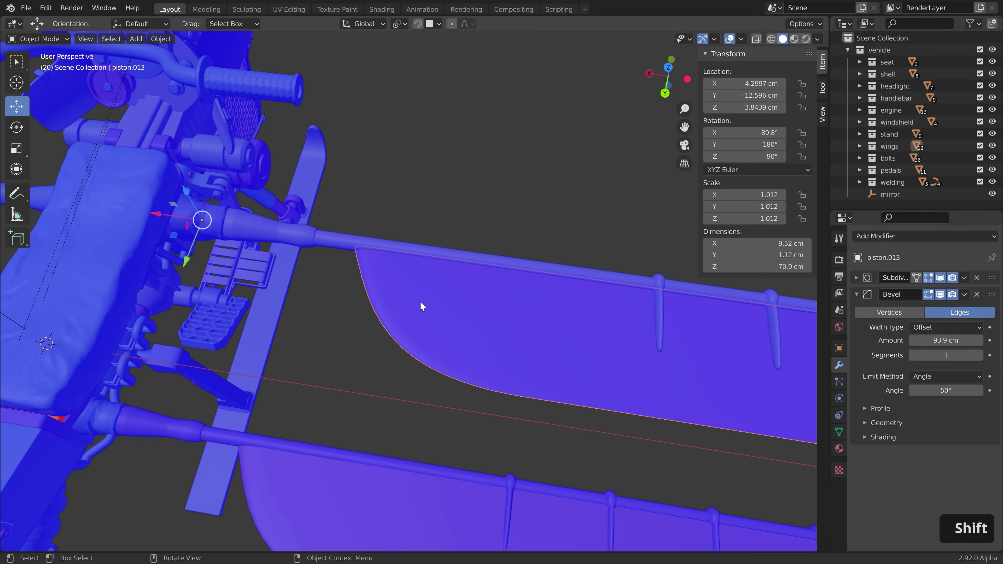
{"action": "key", "text": "ctrl+a"}
{"action": "left_click", "coordinate": [456, 316]}
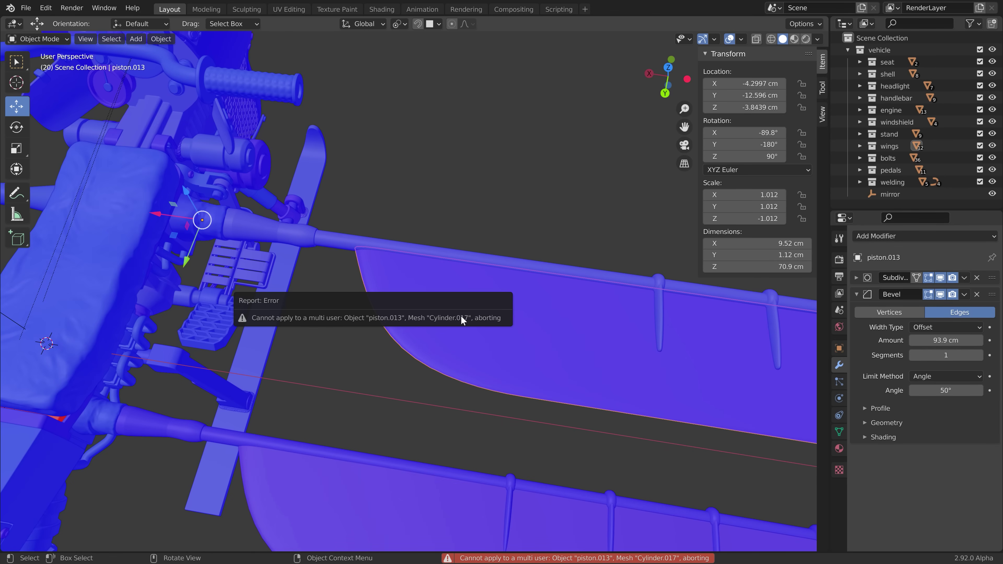
Make the mirrored wing blade single-user for Object and Object Data, and apply its scale
{"action": "key", "text": "F3"}
{"action": "key", "text": "Return"}
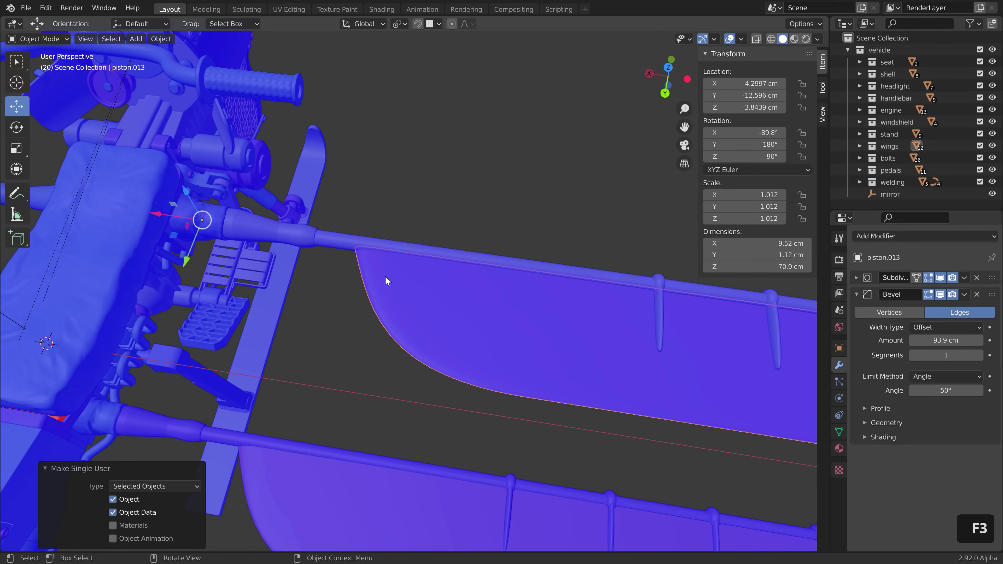
{"action": "key", "text": "ctrl+a"}
{"action": "left_click", "coordinate": [385, 277]}
Recalculate the outward normals of the mirrored wing blade's entire mesh and return to Object Mode
{"action": "key", "text": "Tab"}
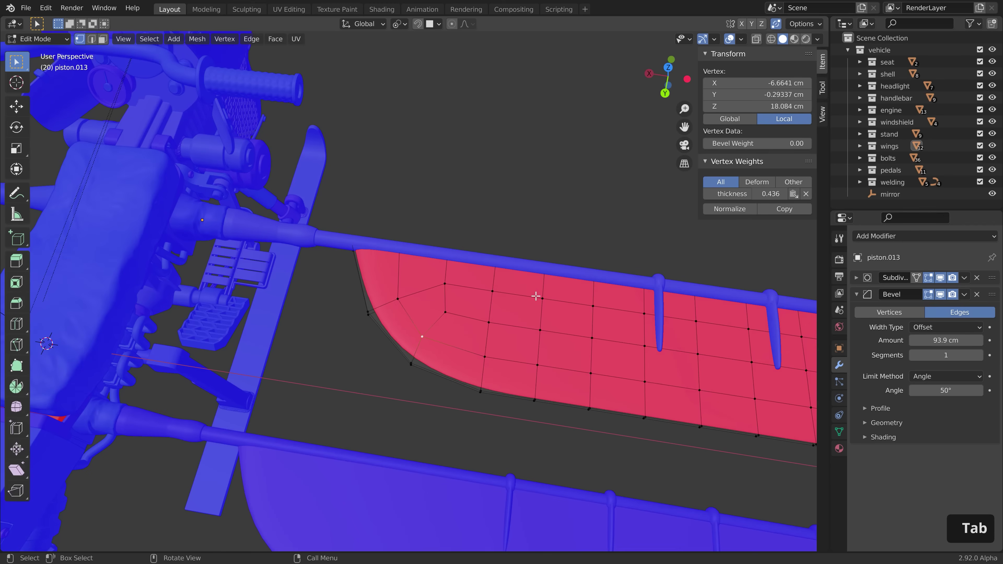
{"action": "key", "text": "a"}
{"action": "key", "text": "shift+n"}
{"action": "key", "text": "Tab"}
Check the face orientation across the whole vehicle and turn off the Face Orientation overlay
{"action": "scroll", "coordinate": [418, 279], "scroll_direction": "down", "scroll_amount": 2}
{"action": "middle_click_drag", "start_coordinate": [418, 278], "coordinate": [488, 307], "text": "shift"}
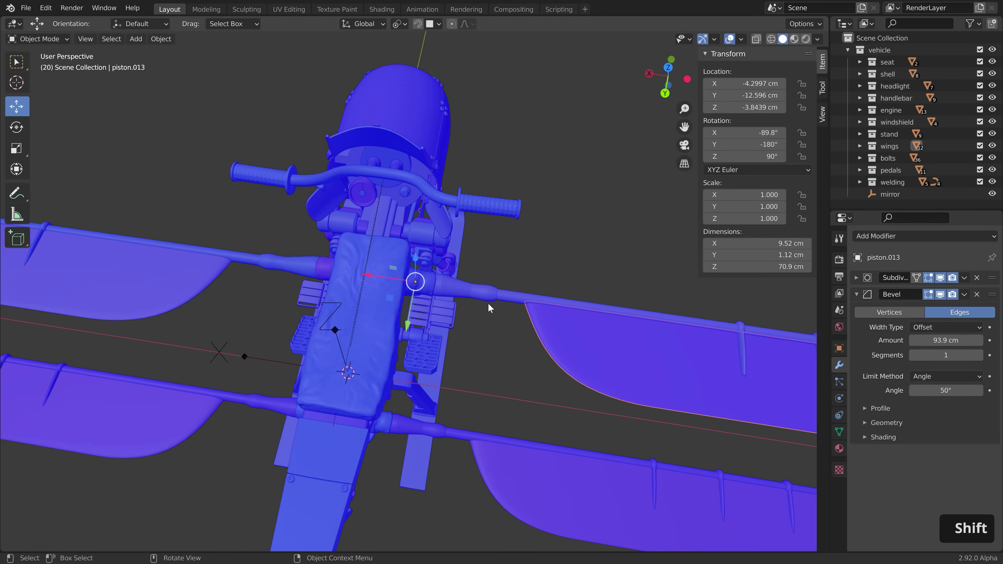
{"action": "scroll", "coordinate": [675, 343], "scroll_direction": "down", "scroll_amount": 2}
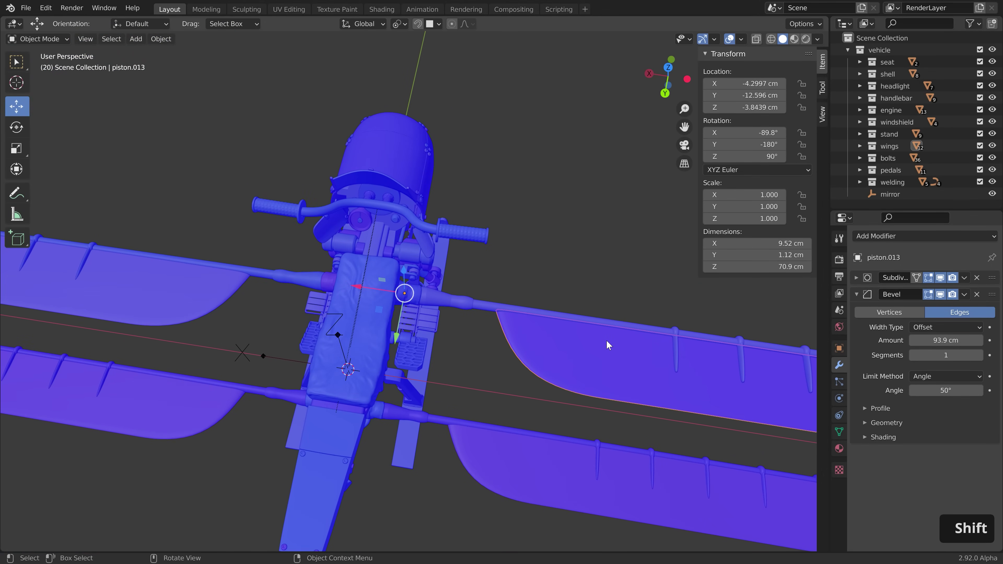
{"action": "left_click", "coordinate": [740, 39]}
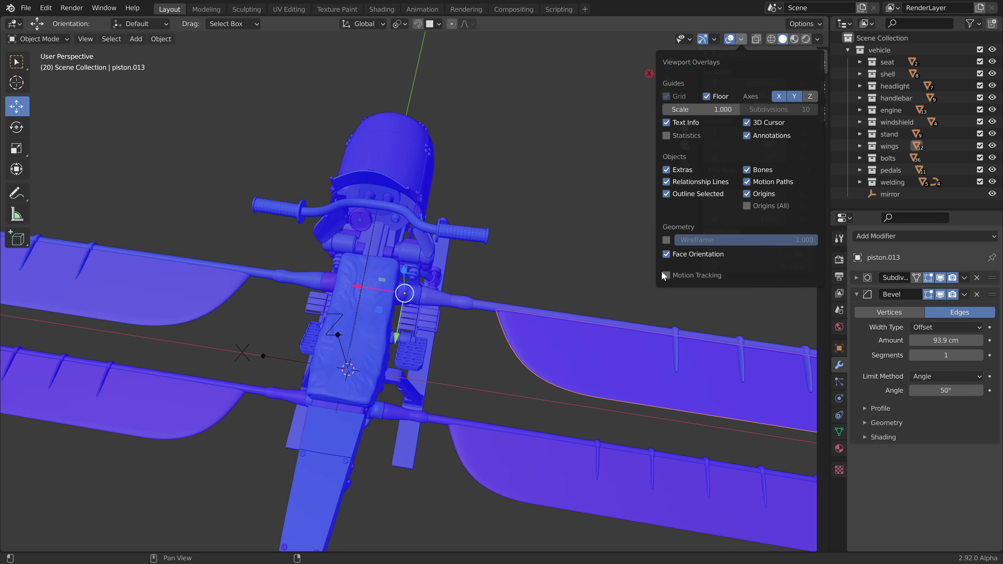
{"action": "left_click", "coordinate": [672, 254]}
{"action": "middle_click_drag", "start_coordinate": [428, 293], "coordinate": [594, 253]}
{"action": "scroll", "coordinate": [239, 411], "scroll_direction": "up", "scroll_amount": 2}
{"action": "middle_click_drag", "start_coordinate": [239, 411], "coordinate": [278, 368], "text": "shift"}
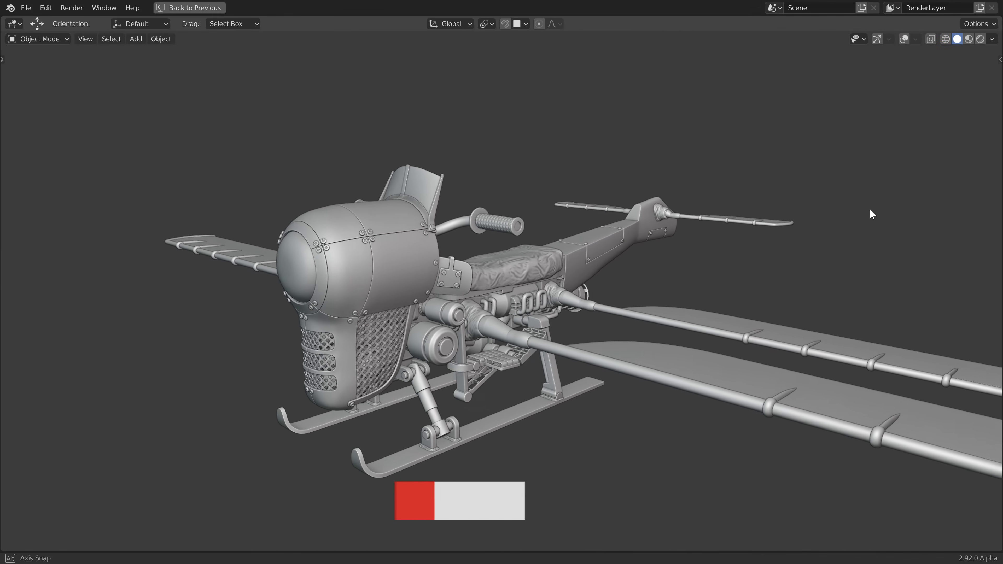
{"action": "middle_click_drag", "start_coordinate": [870, 211], "coordinate": [716, 205]}
{"action": "middle_click_drag", "start_coordinate": [670, 189], "coordinate": [528, 170]}
{"action": "key", "text": "g"}
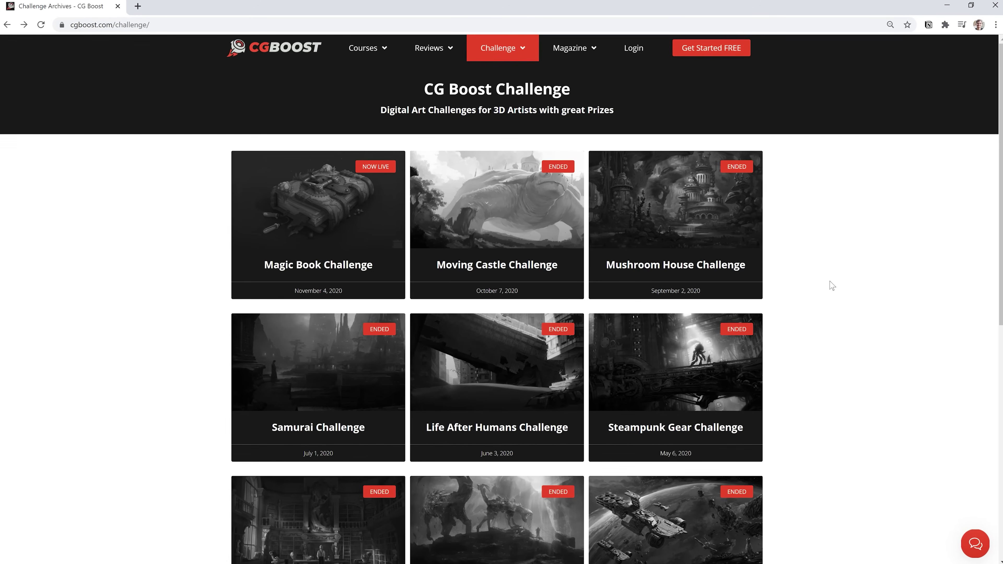
{"action": "middle_click", "coordinate": [890, 367]}
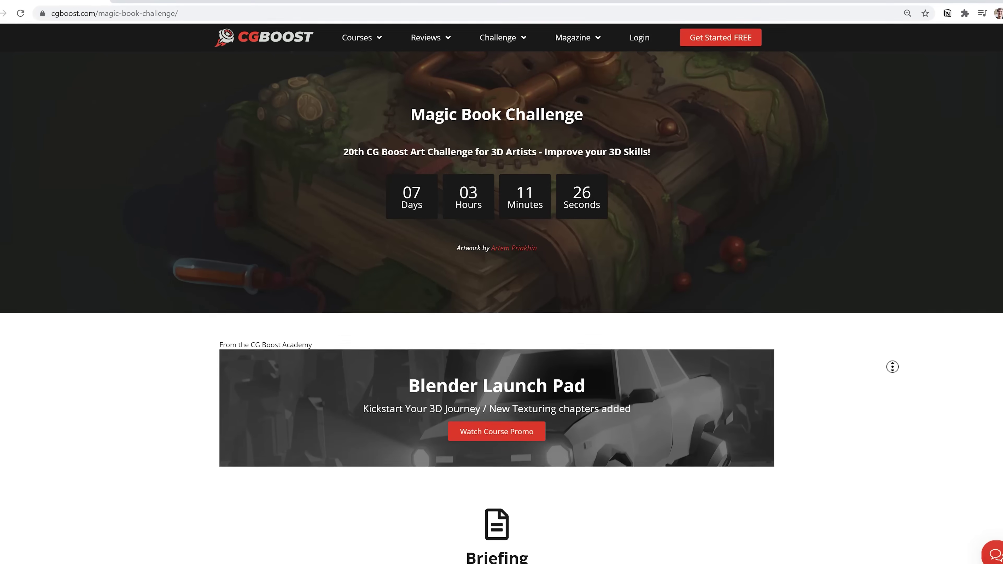